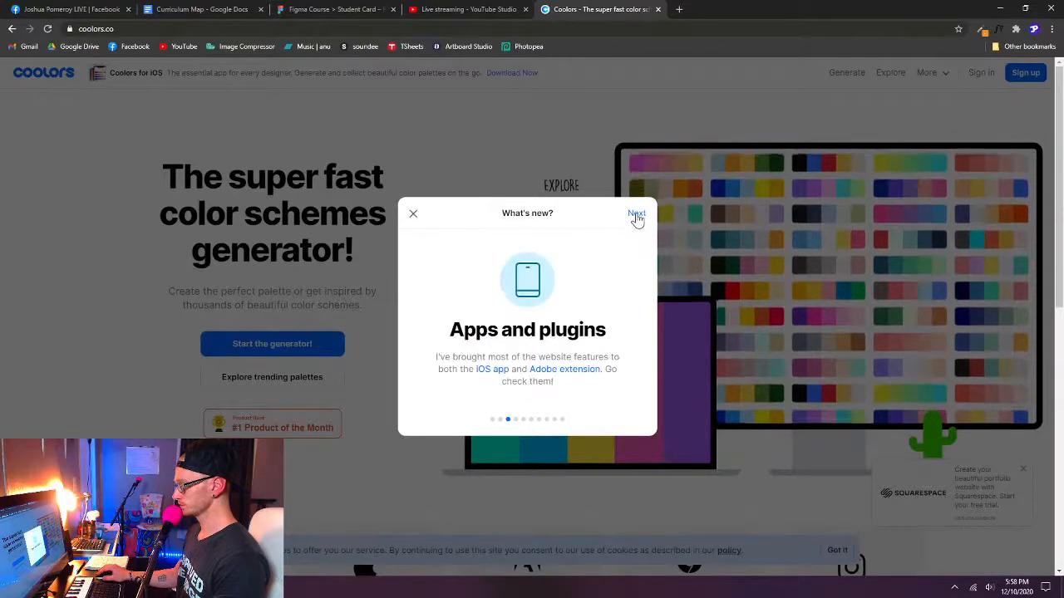
- Page through the What's new announcements to the end, close them, and dismiss the Squarespace ad
{"action": "left_click", "coordinate": [636, 218]}
{"action": "left_click", "coordinate": [635, 218]}
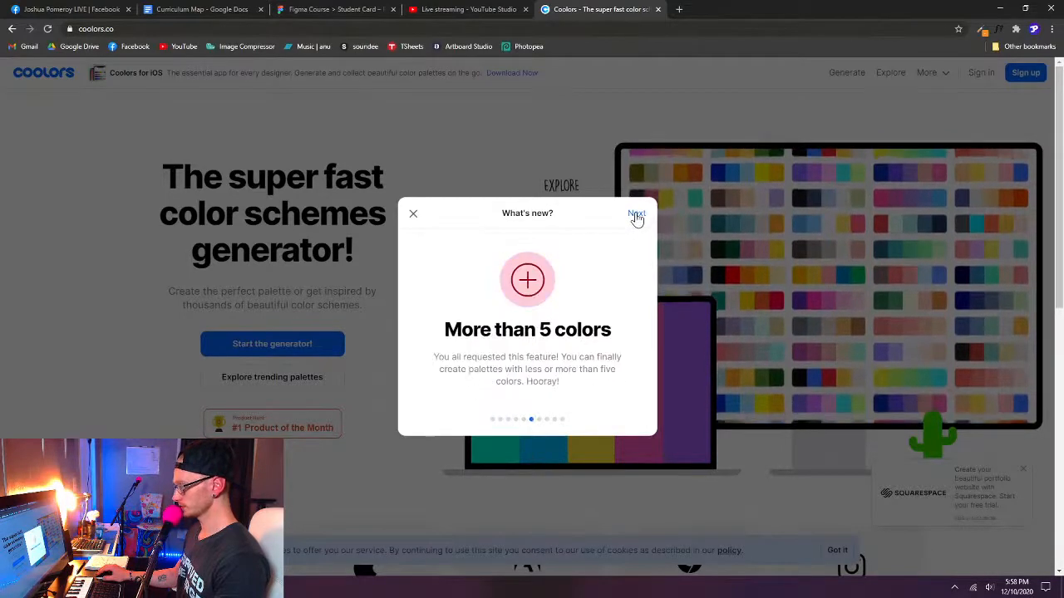
{"action": "left_click", "coordinate": [636, 217]}
{"action": "left_click", "coordinate": [636, 218]}
{"action": "left_click", "coordinate": [636, 217]}
{"action": "left_click", "coordinate": [636, 217]}
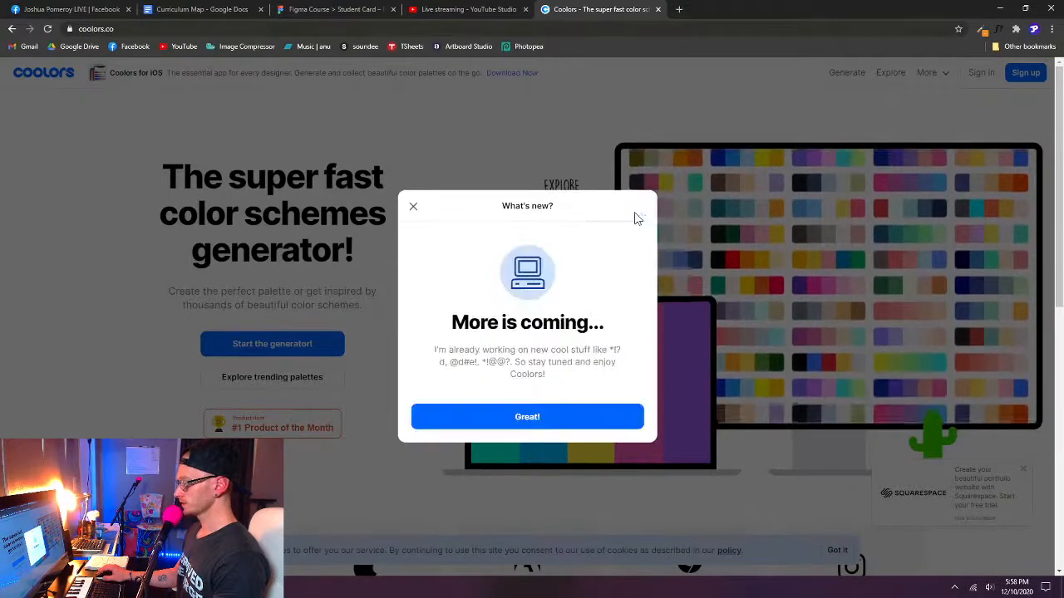
{"action": "left_click", "coordinate": [413, 207]}
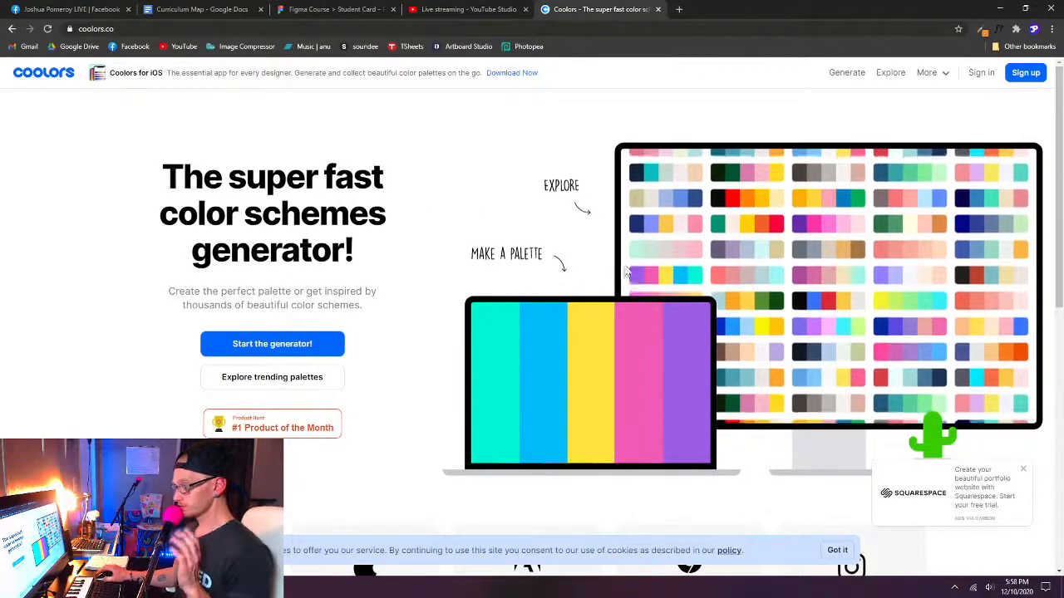
{"action": "left_click", "coordinate": [1022, 471]}
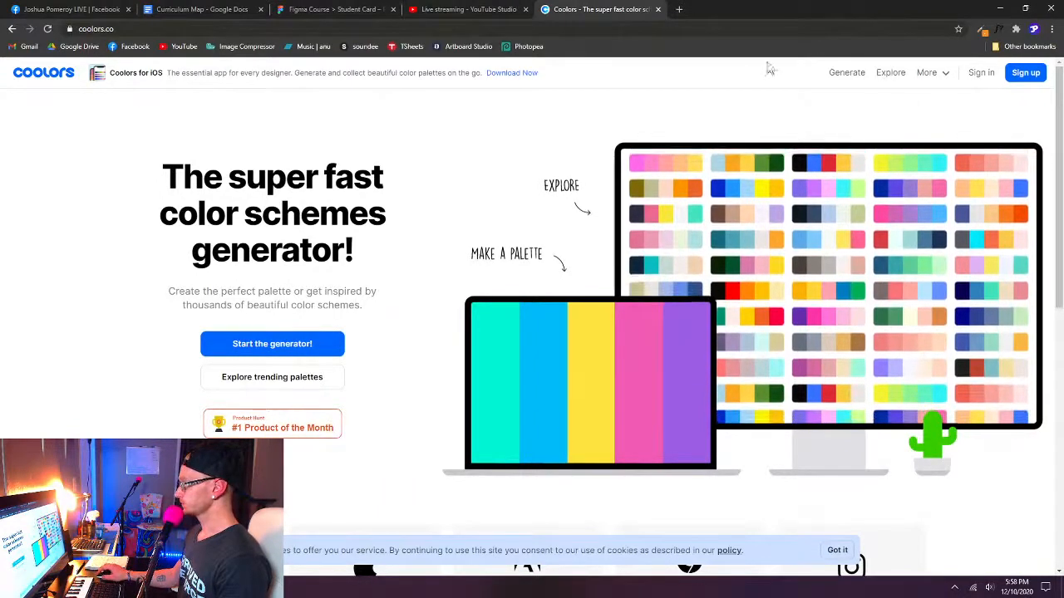
- Open the palette generator, skip its introductory tutorial, and dismiss the Nucleo and Coolors for iOS ads
{"action": "left_click", "coordinate": [849, 76]}
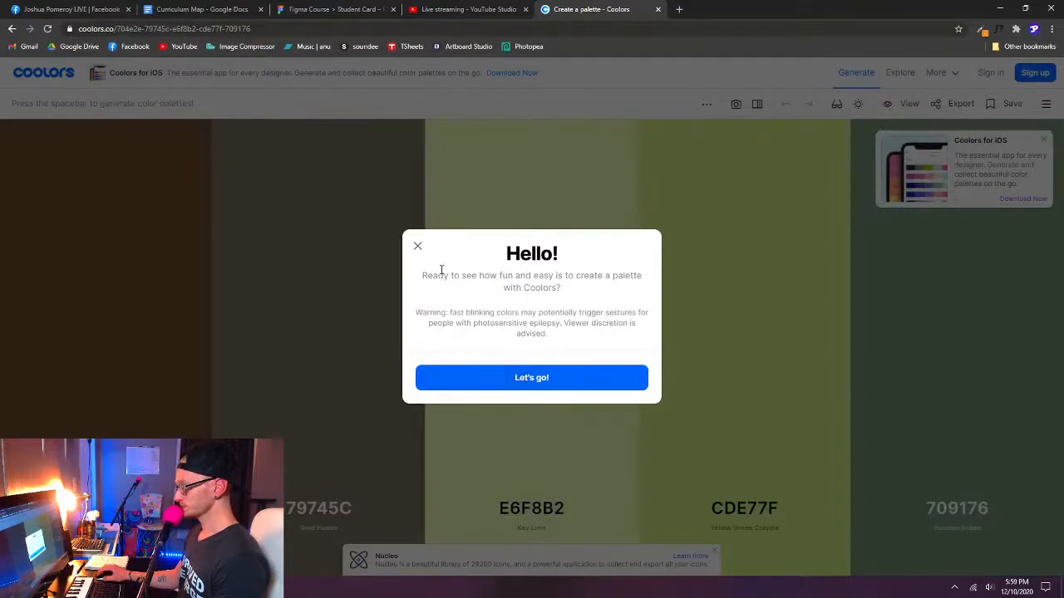
{"action": "left_click", "coordinate": [547, 379]}
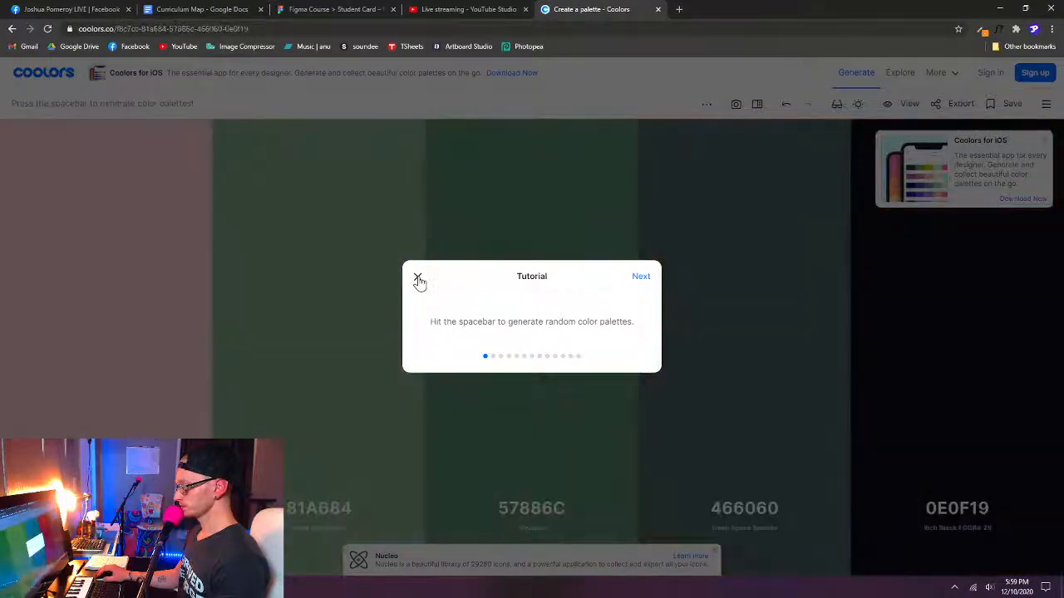
{"action": "left_click", "coordinate": [418, 279]}
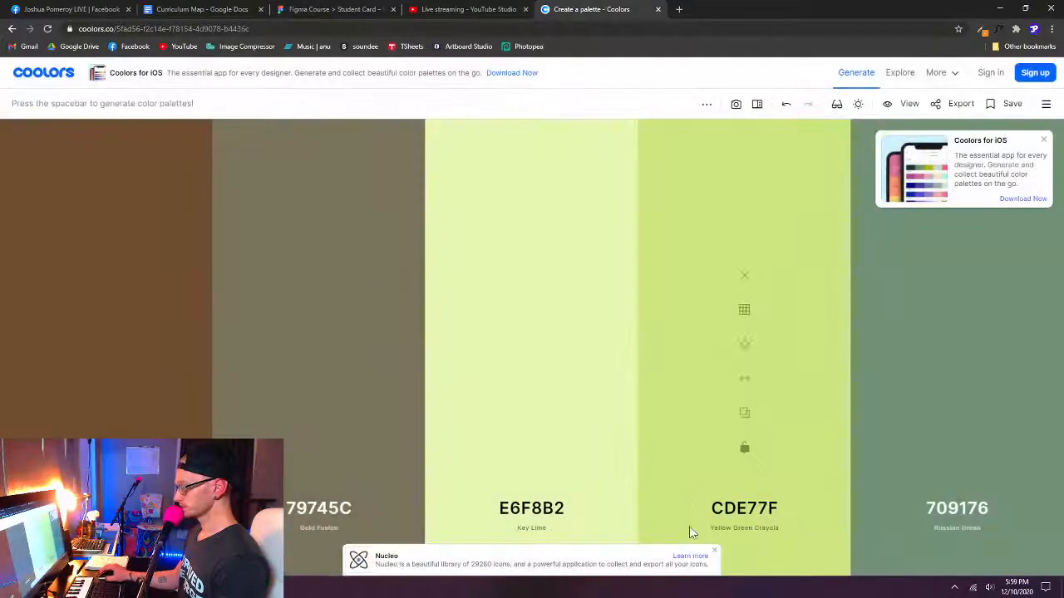
{"action": "left_click", "coordinate": [714, 552]}
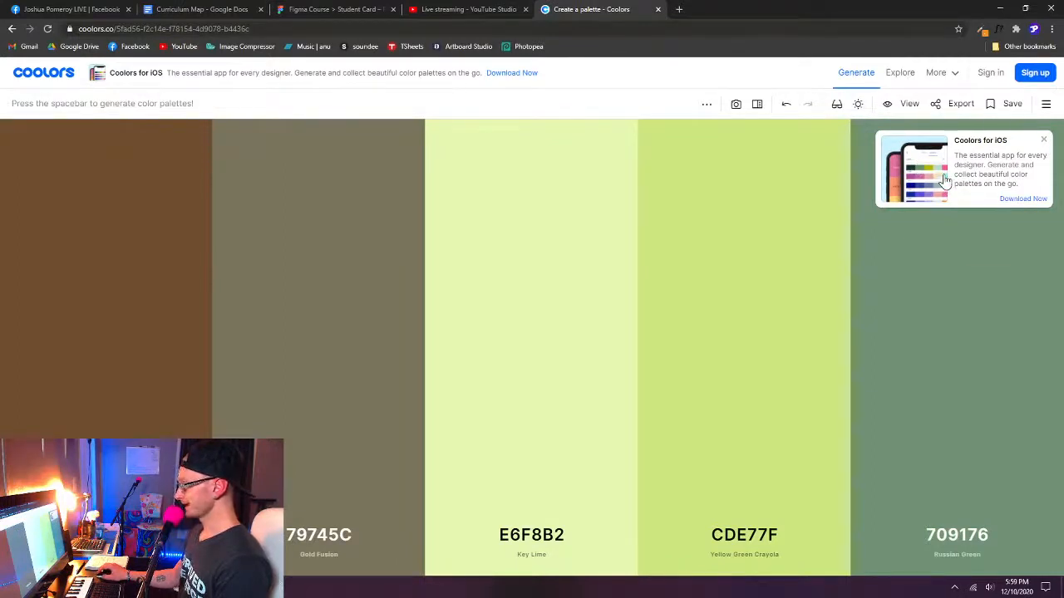
{"action": "left_click", "coordinate": [1044, 140]}
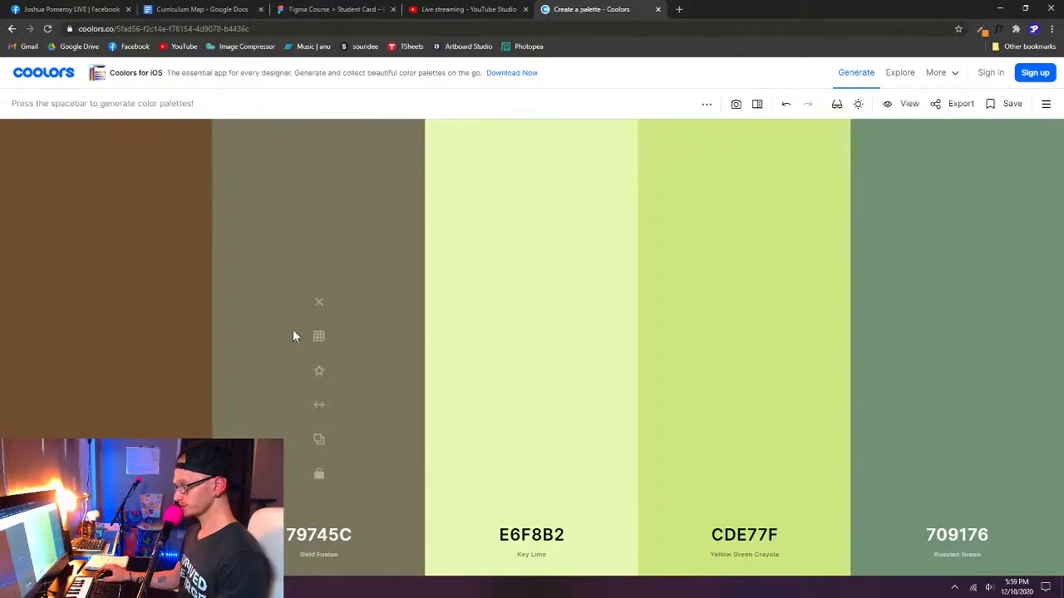
- Generate five new random color palettes in a row
{"action": "key", "text": "space"}
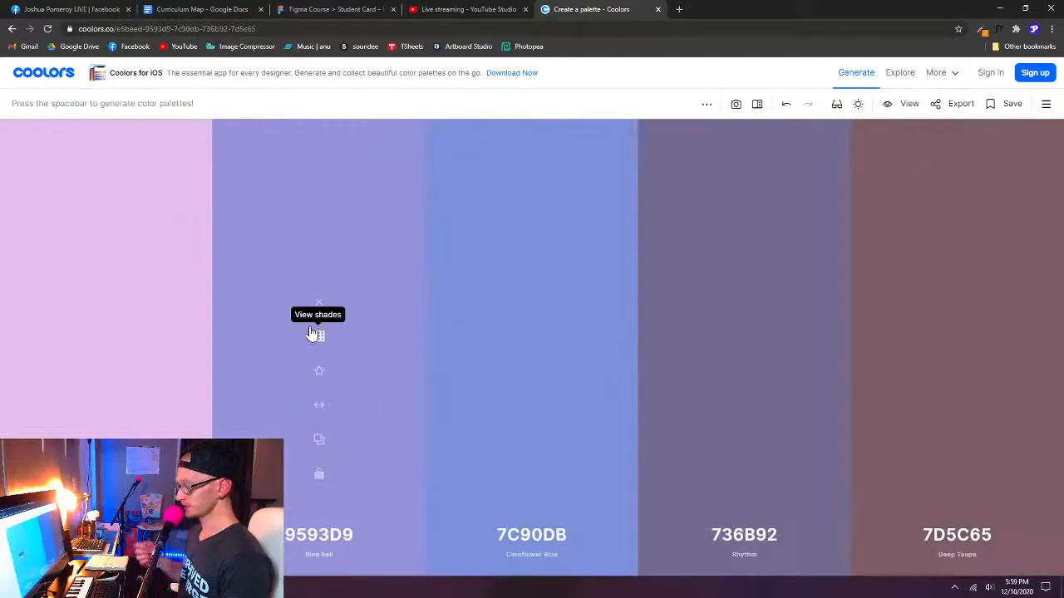
{"action": "key", "text": "space"}
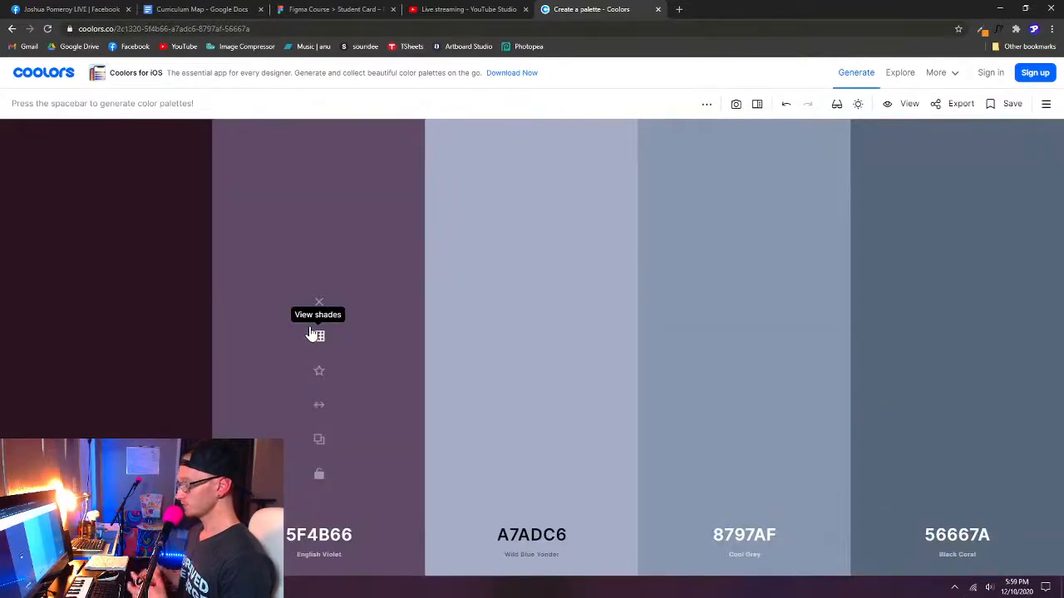
{"action": "key", "text": "space"}
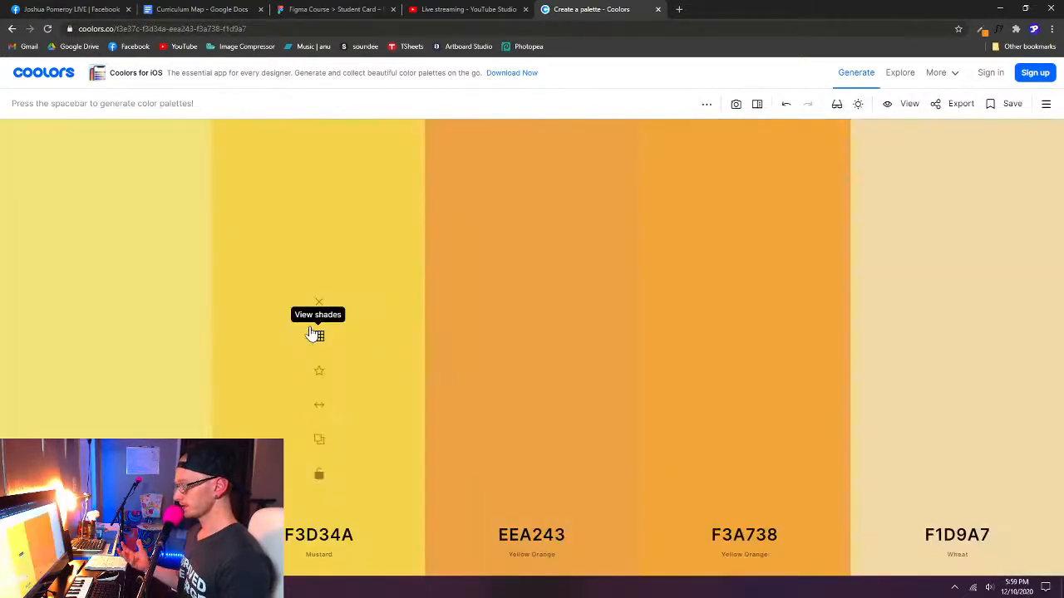
{"action": "key", "text": "space"}
{"action": "key", "text": "space"}
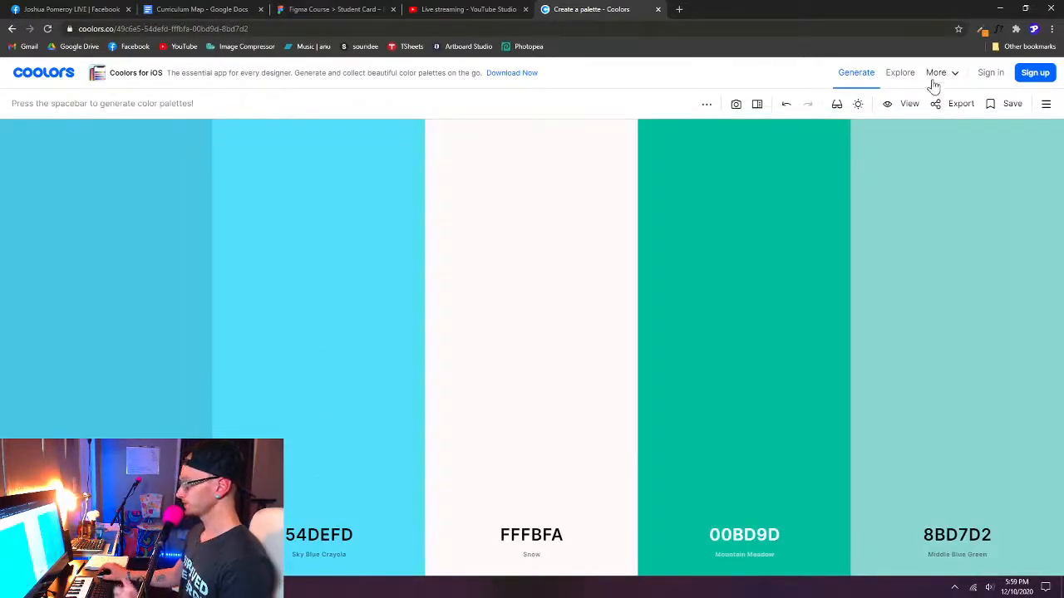
- Choose the orange f15825 from the color history in the browser extension's Color Picker and accept it
{"action": "left_click", "coordinate": [983, 31]}
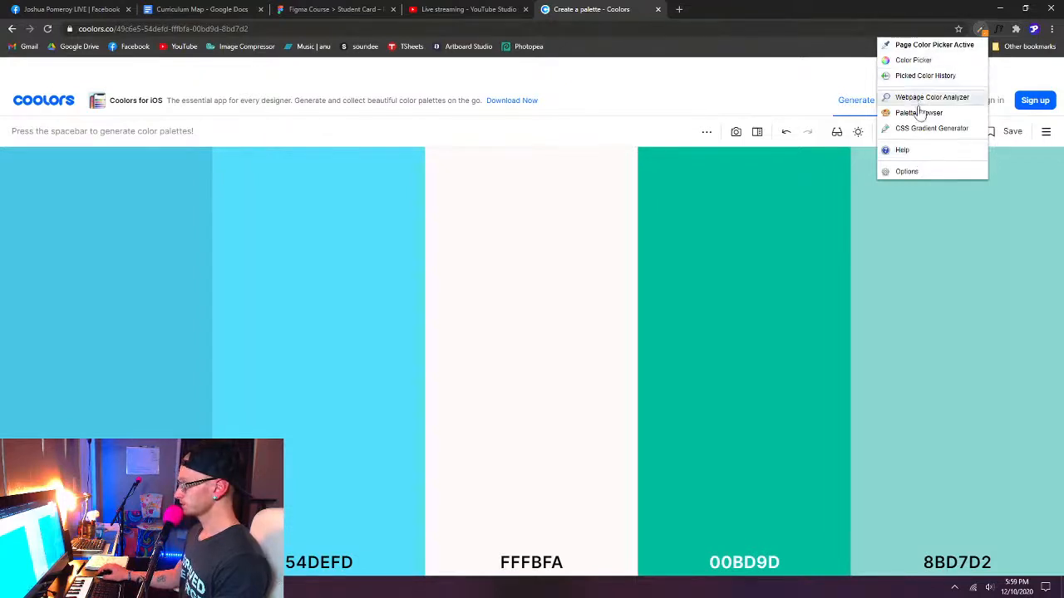
{"action": "left_click", "coordinate": [922, 62]}
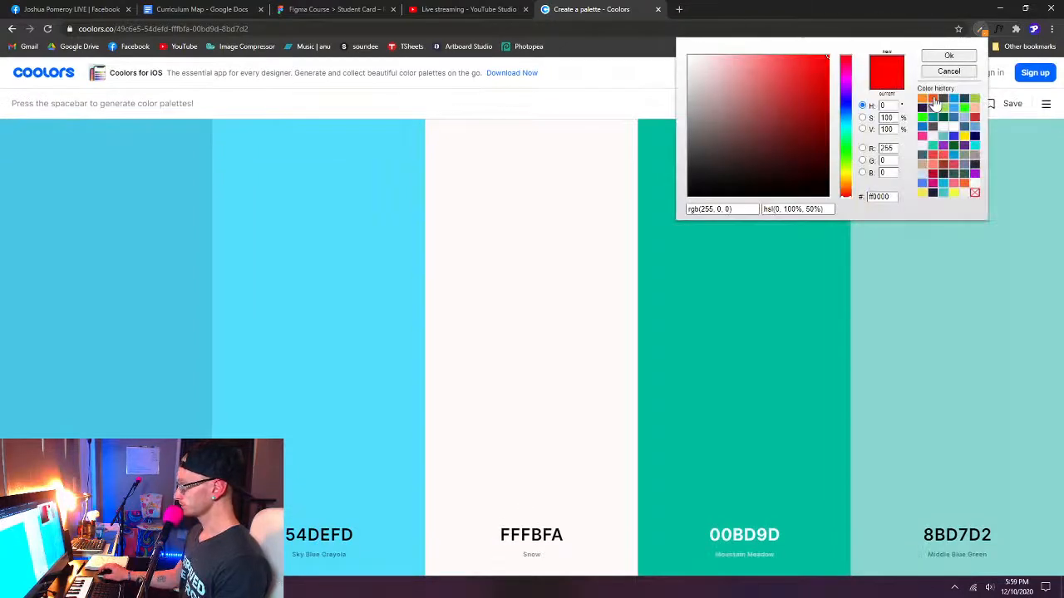
{"action": "left_click", "coordinate": [933, 98]}
{"action": "left_click_drag", "start_coordinate": [864, 198], "coordinate": [913, 201]}
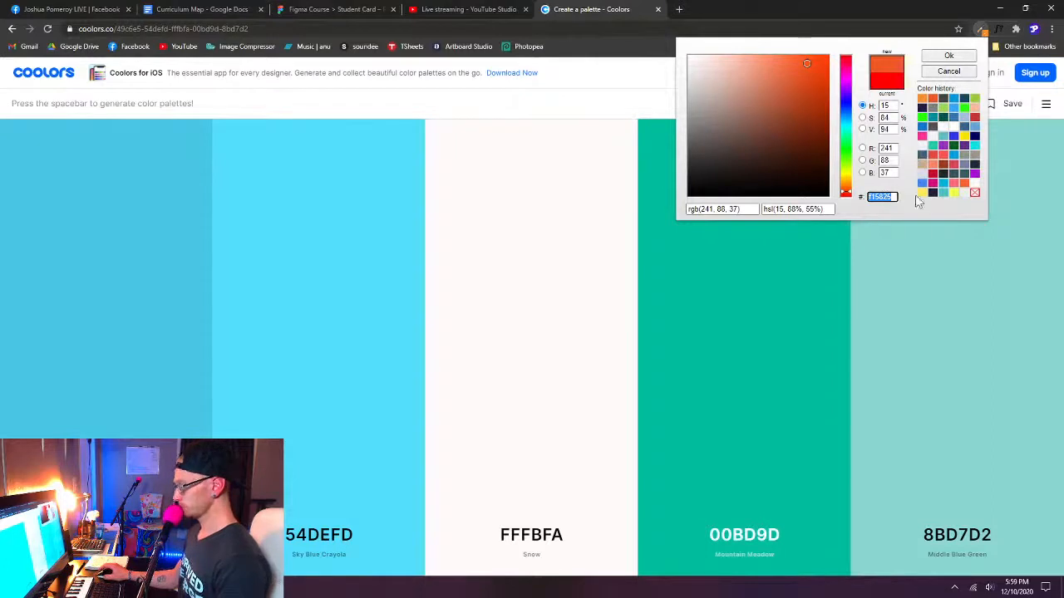
{"action": "left_click", "coordinate": [948, 55]}
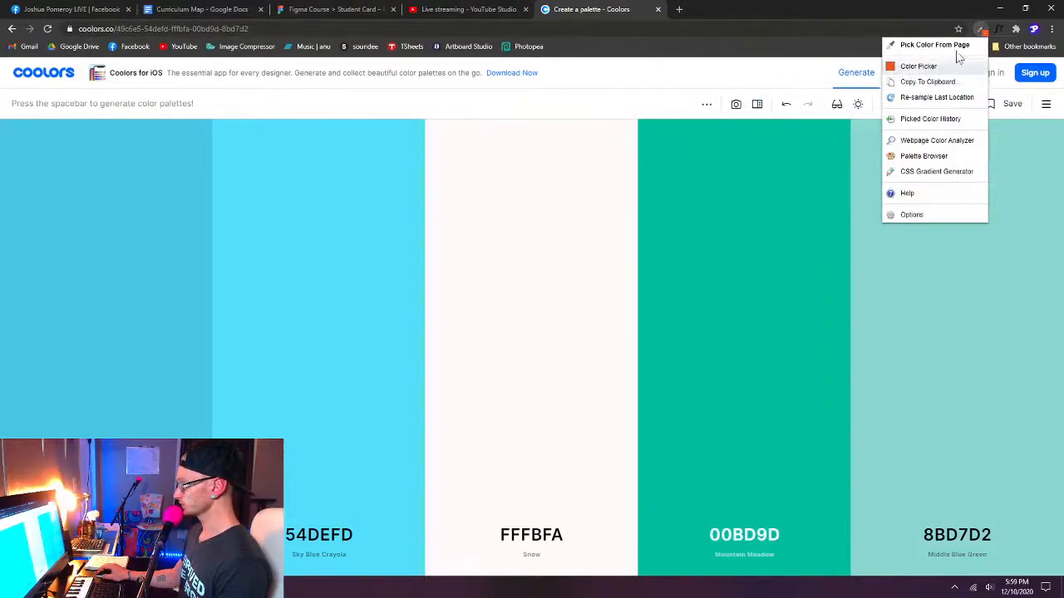
{"action": "left_click", "coordinate": [837, 9]}
{"action": "left_click", "coordinate": [983, 31]}
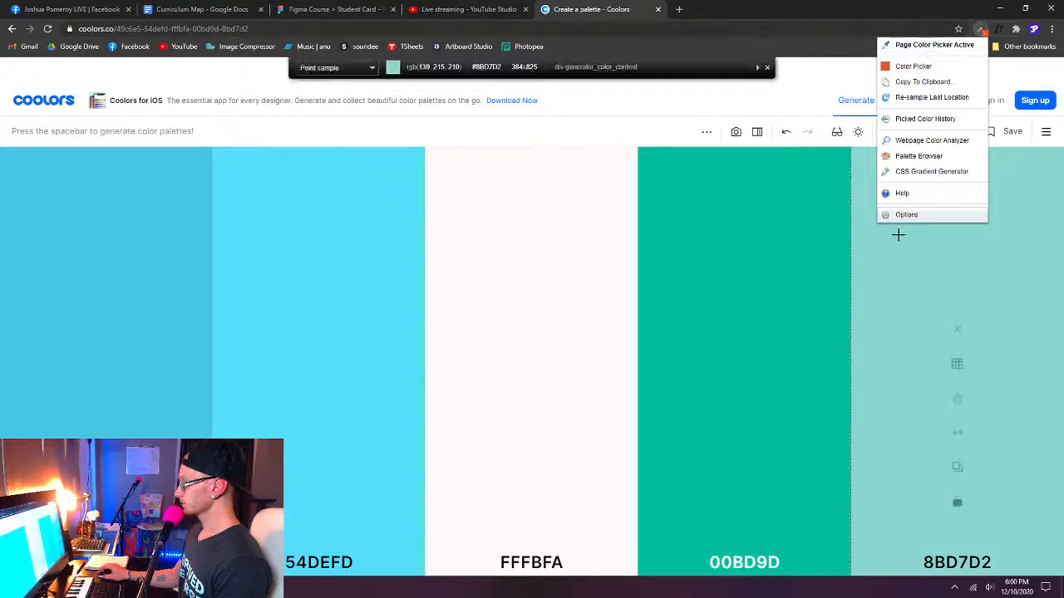
{"action": "left_click", "coordinate": [882, 66]}
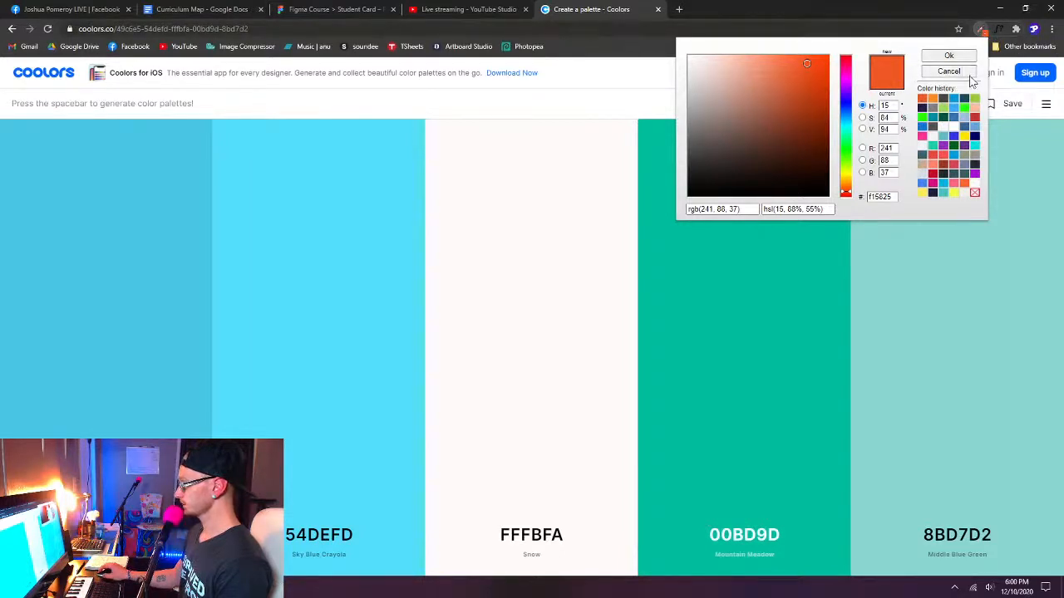
{"action": "left_click", "coordinate": [970, 74]}
{"action": "left_click", "coordinate": [607, 14]}
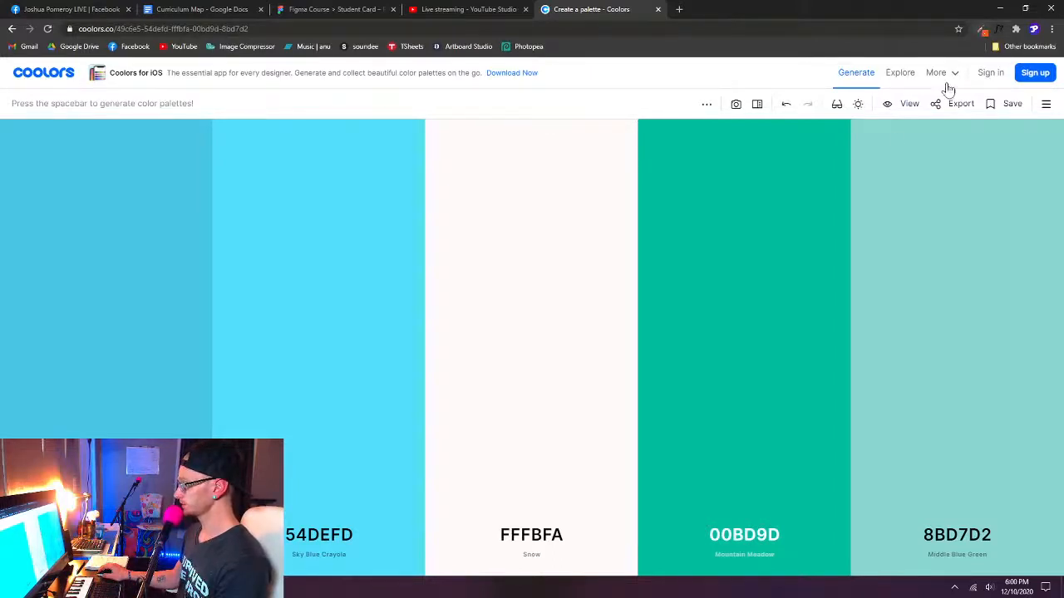
- Copy the orange's hex code f15825 from the browser extension's Color Picker and leave the picker without changes
{"action": "left_click", "coordinate": [981, 29]}
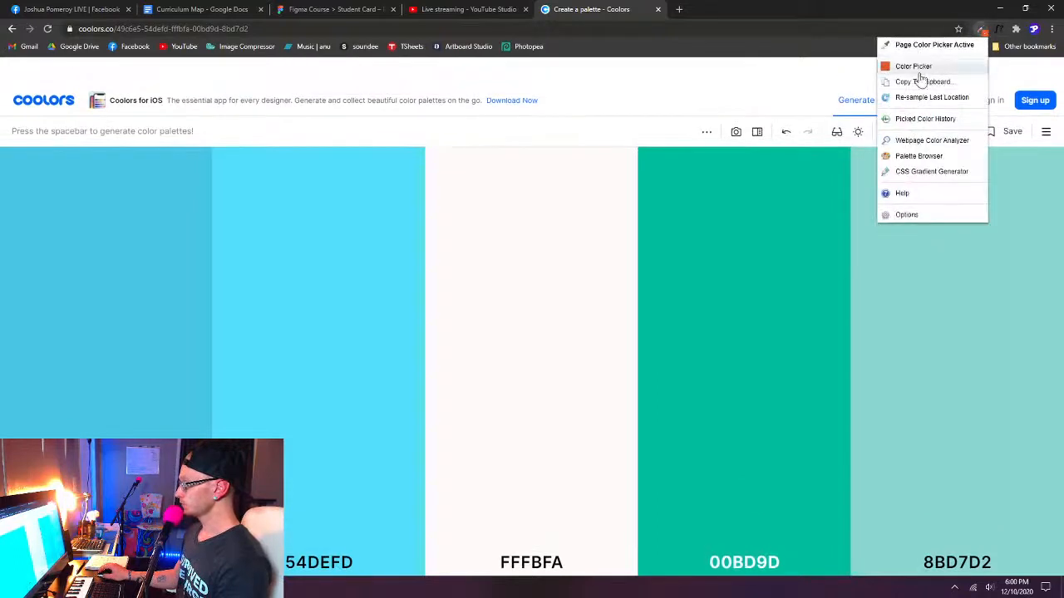
{"action": "left_click", "coordinate": [915, 67]}
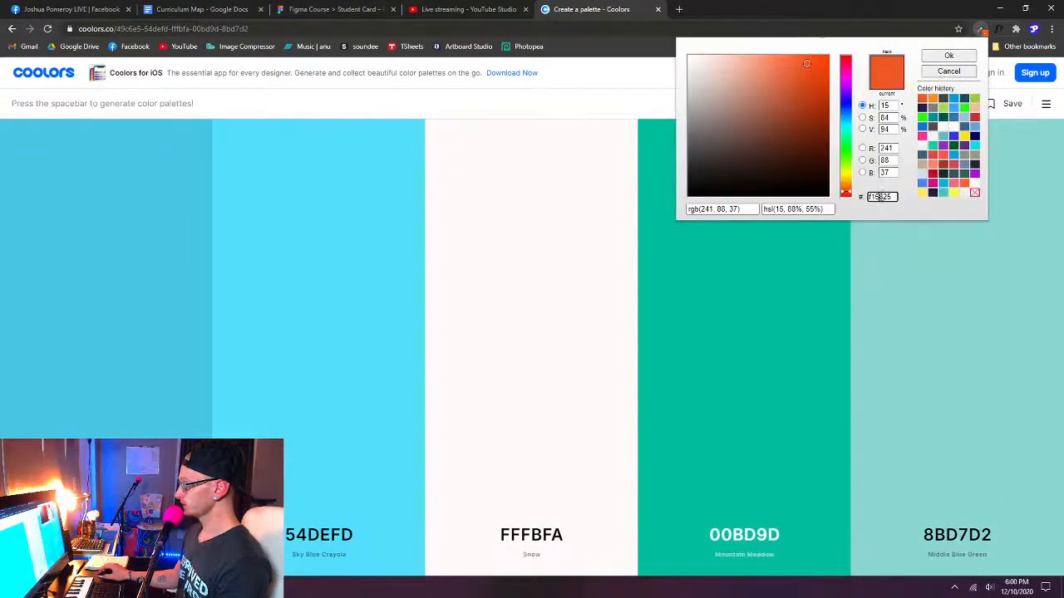
{"action": "double_click", "coordinate": [879, 196]}
{"action": "key", "text": "ctrl+c"}
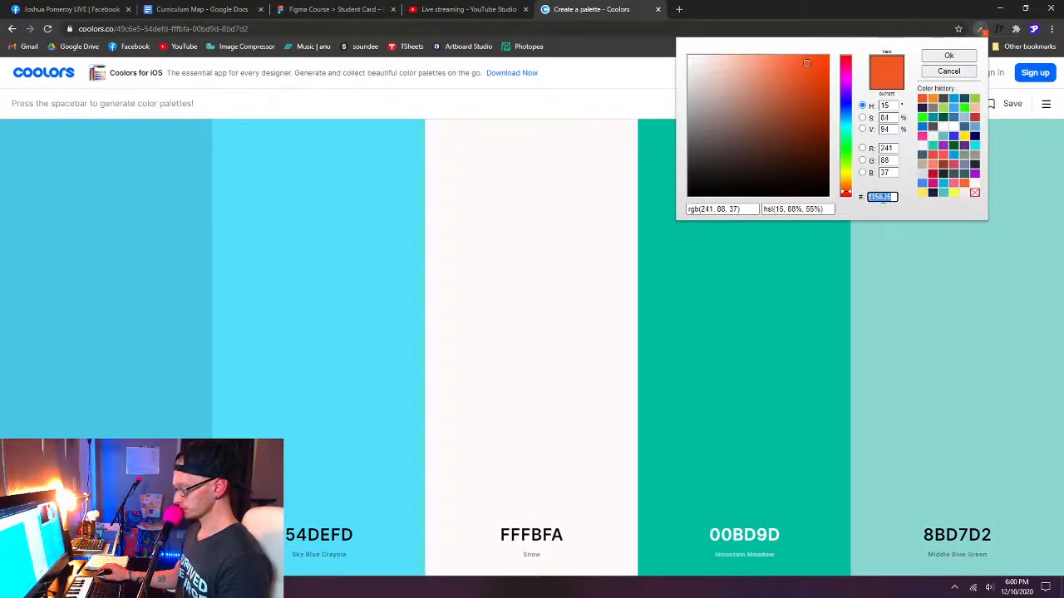
{"action": "left_click", "coordinate": [952, 73]}
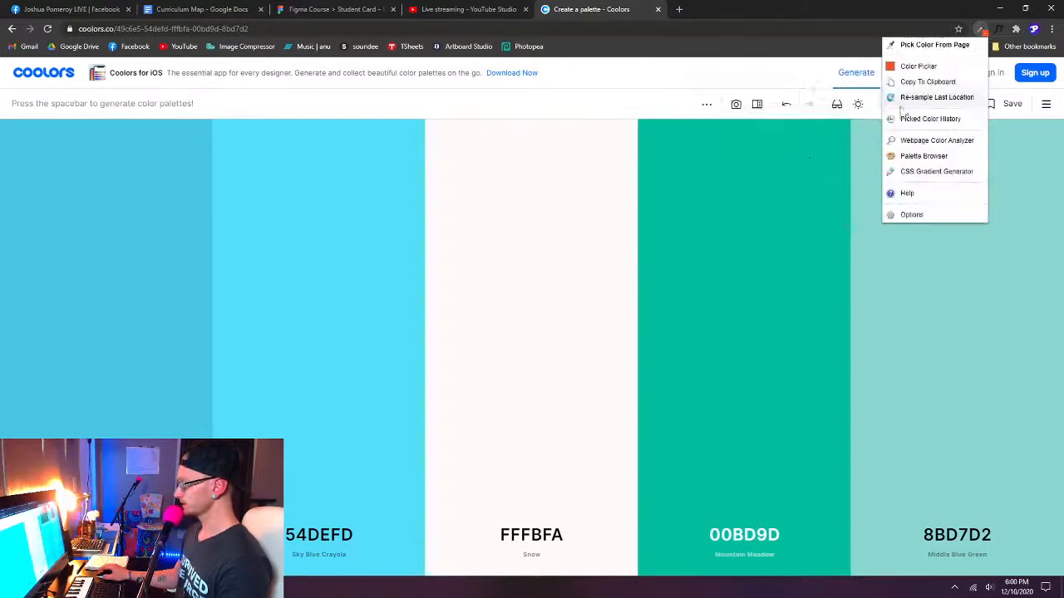
- Replace the middle palette color with hex F15825 and lock it
{"action": "left_click", "coordinate": [536, 544]}
{"action": "left_click", "coordinate": [536, 539]}
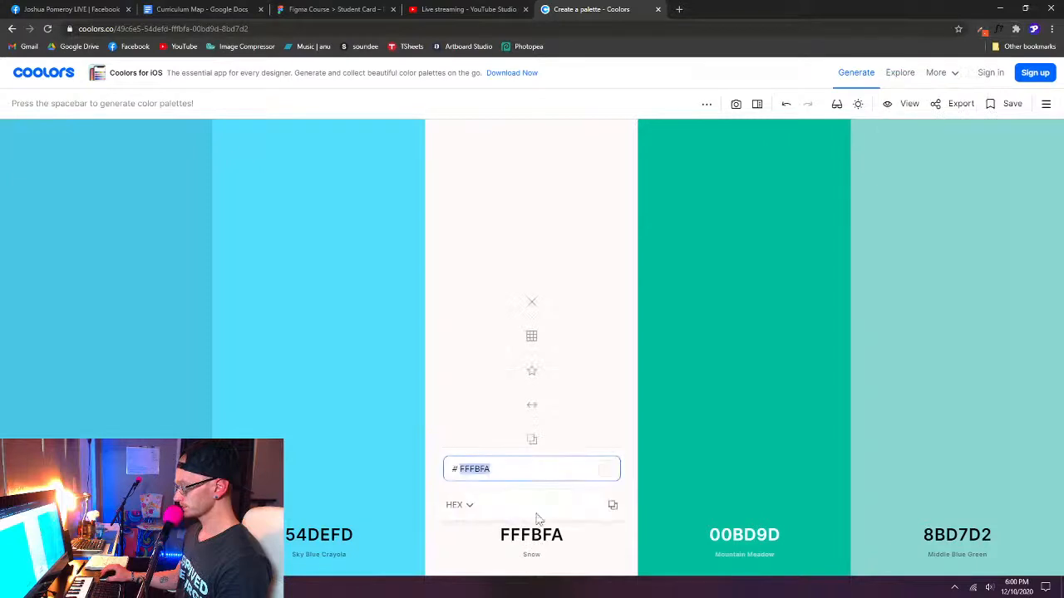
{"action": "key", "text": "ctrl+v"}
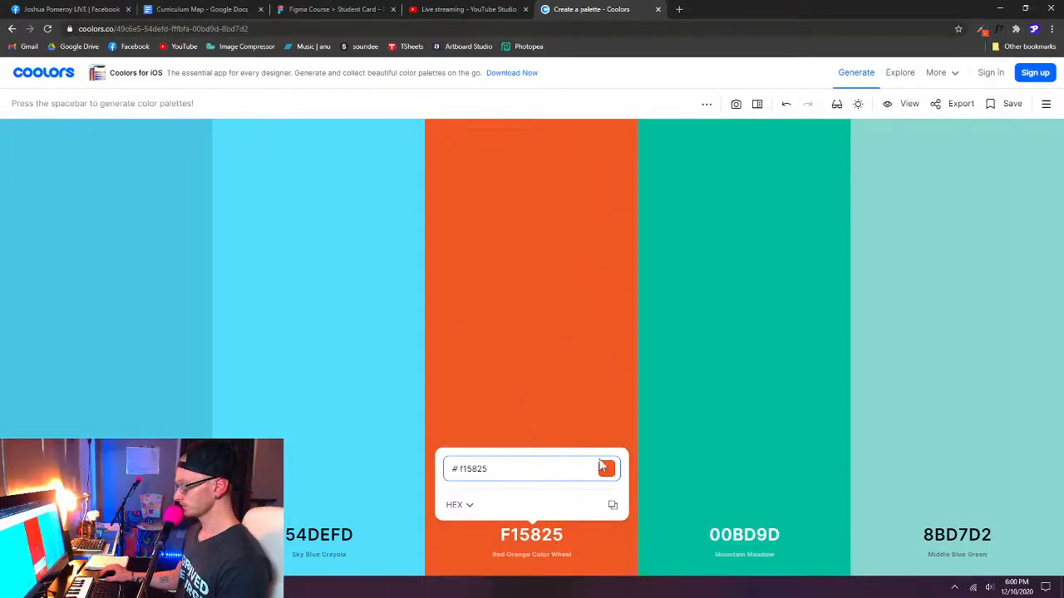
{"action": "left_click", "coordinate": [600, 353]}
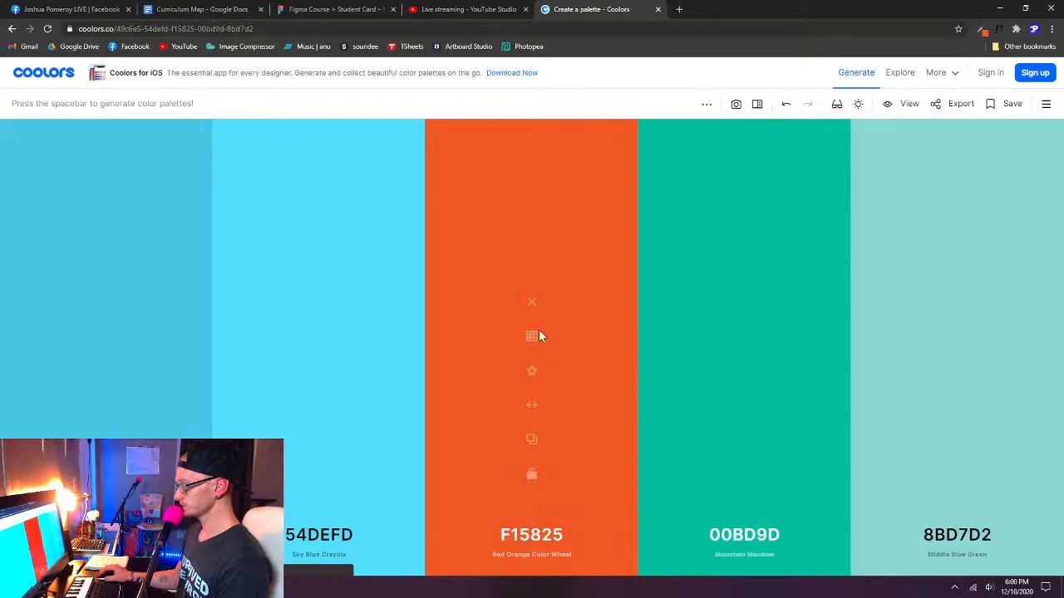
{"action": "left_click", "coordinate": [533, 480]}
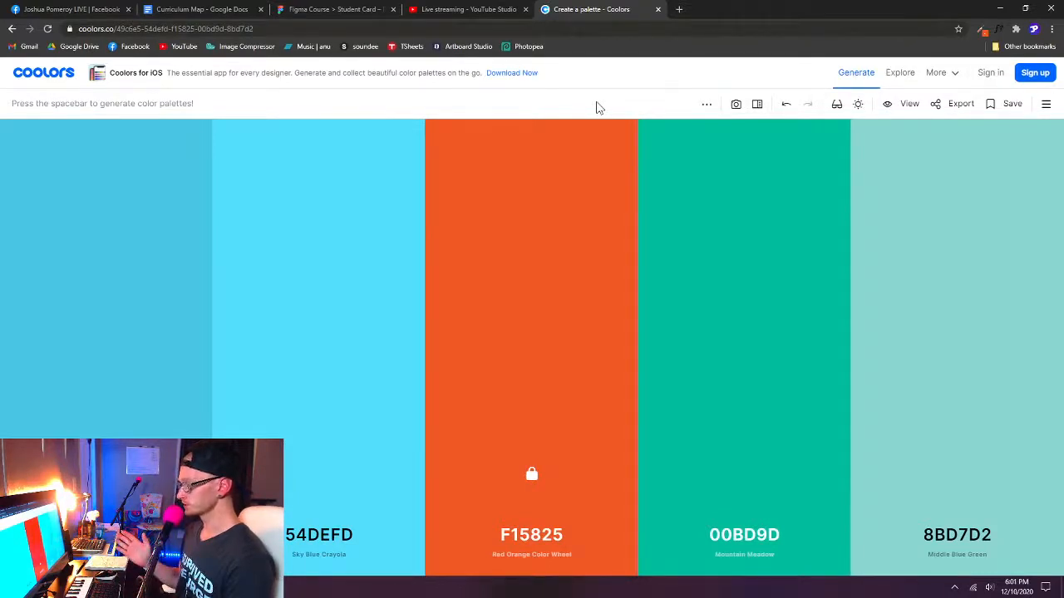
- Generate six new random palettes around the locked orange F15825
{"action": "key", "text": "space"}
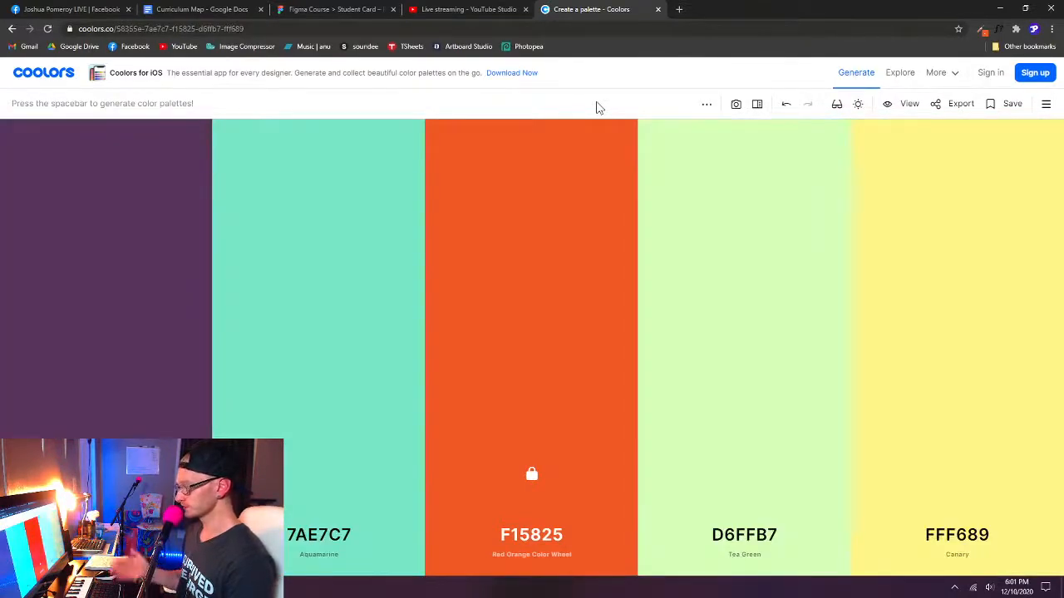
{"action": "key", "text": "space"}
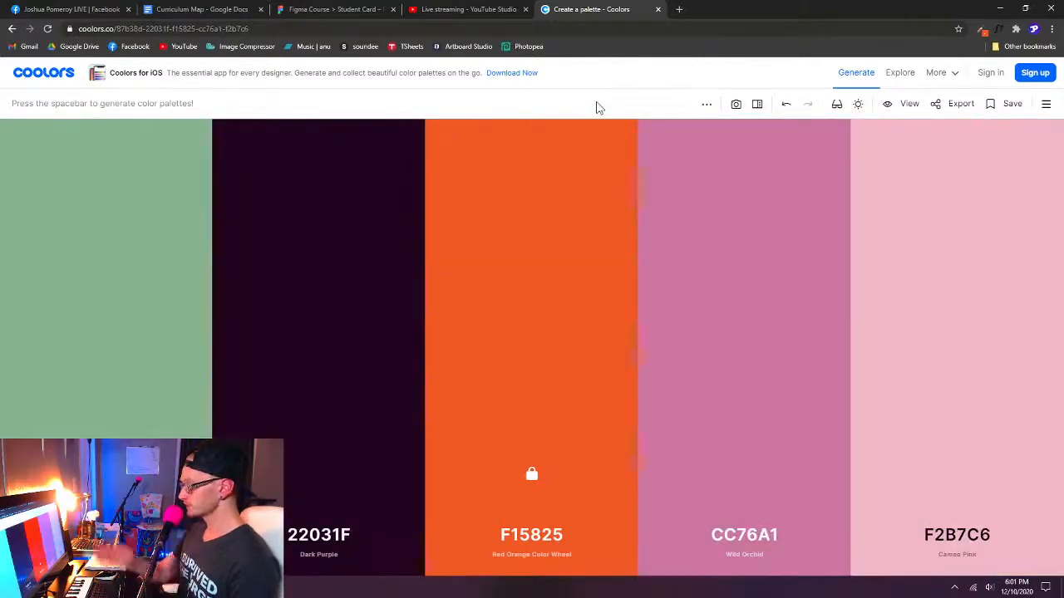
{"action": "key", "text": "space"}
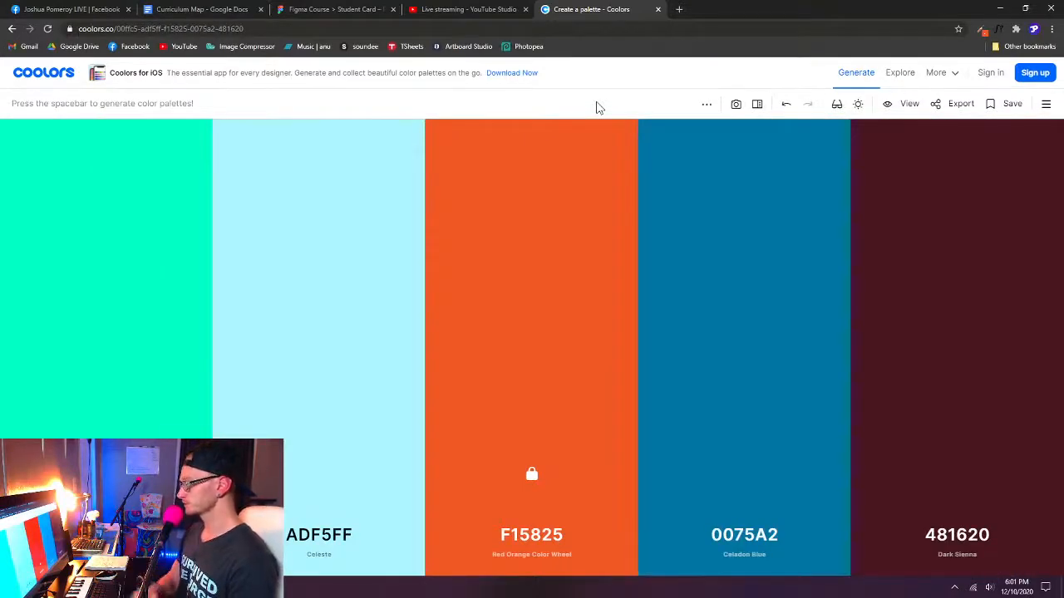
{"action": "key", "text": "space"}
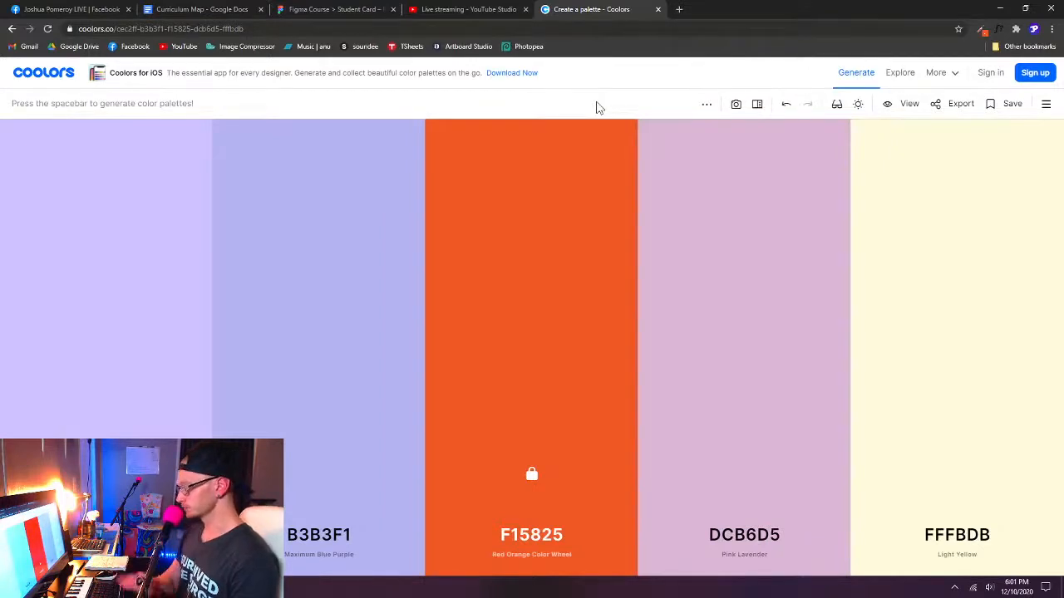
{"action": "key", "text": "space"}
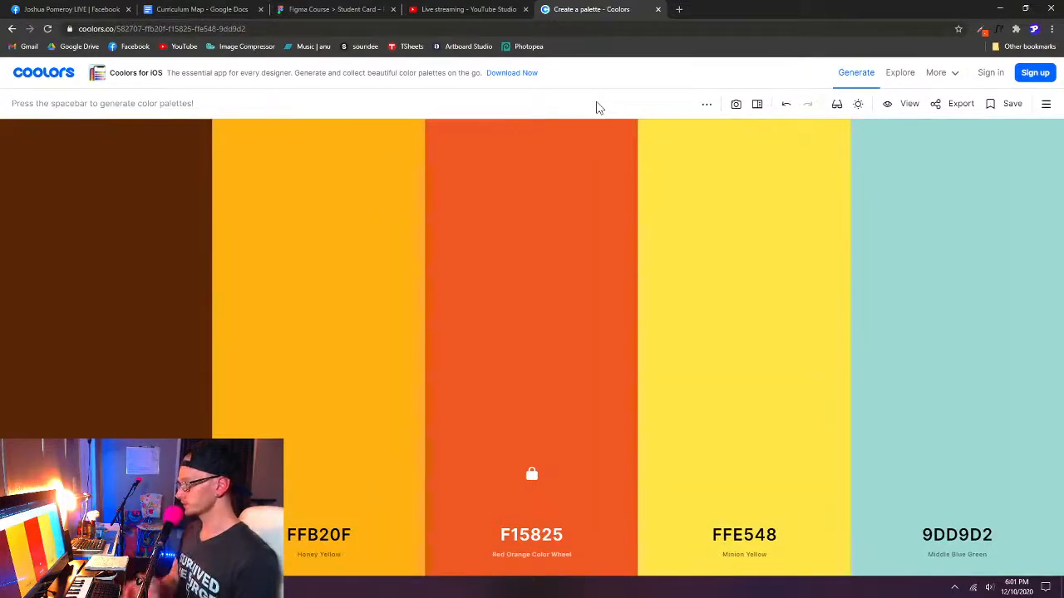
{"action": "key", "text": "space"}
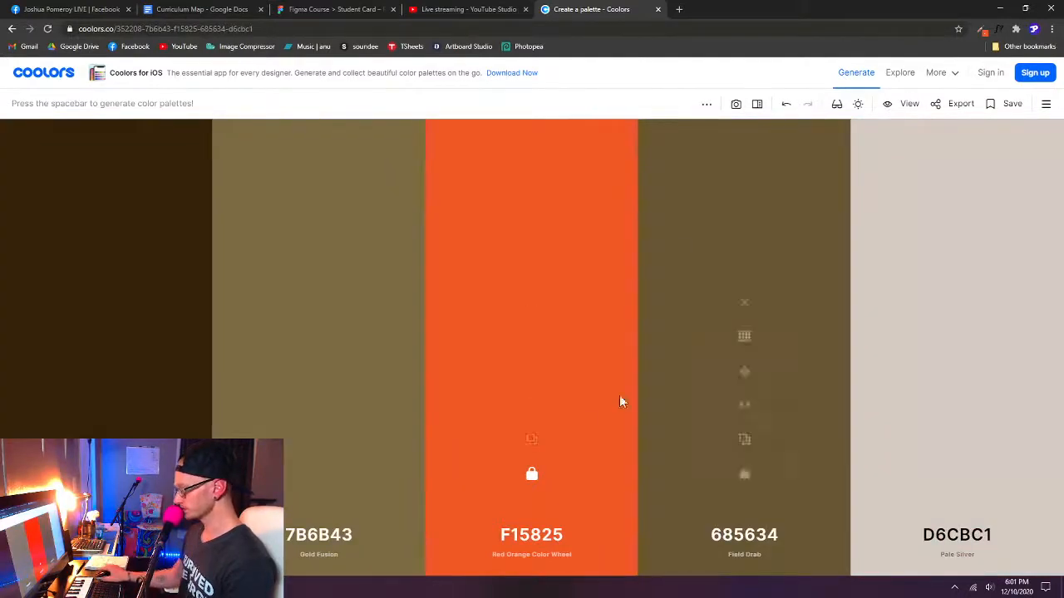
- Look through the secondary info options in the palette settings and close the settings
{"action": "left_click", "coordinate": [558, 555]}
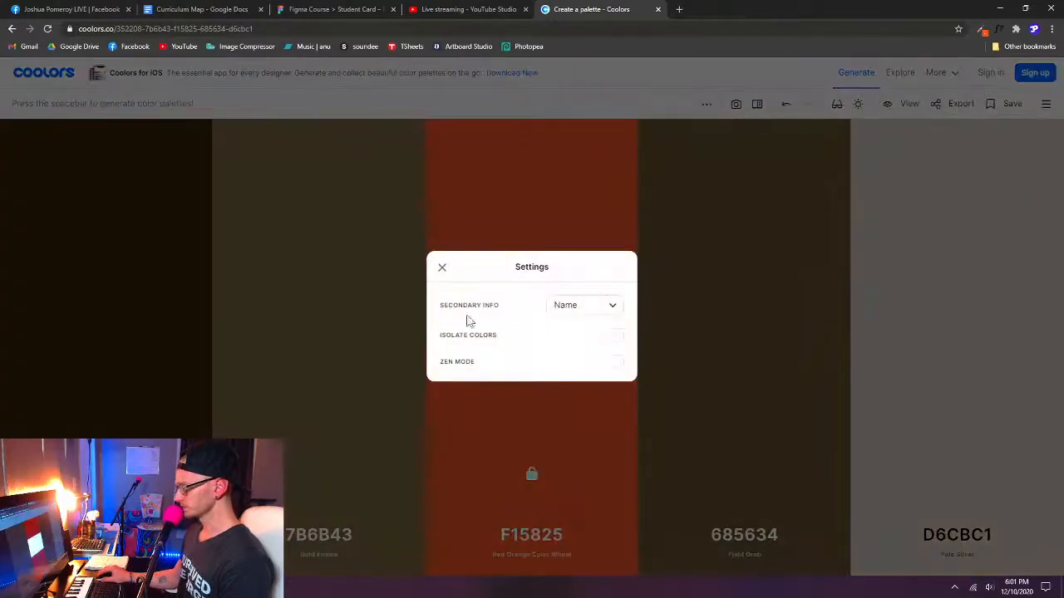
{"action": "left_click", "coordinate": [612, 307]}
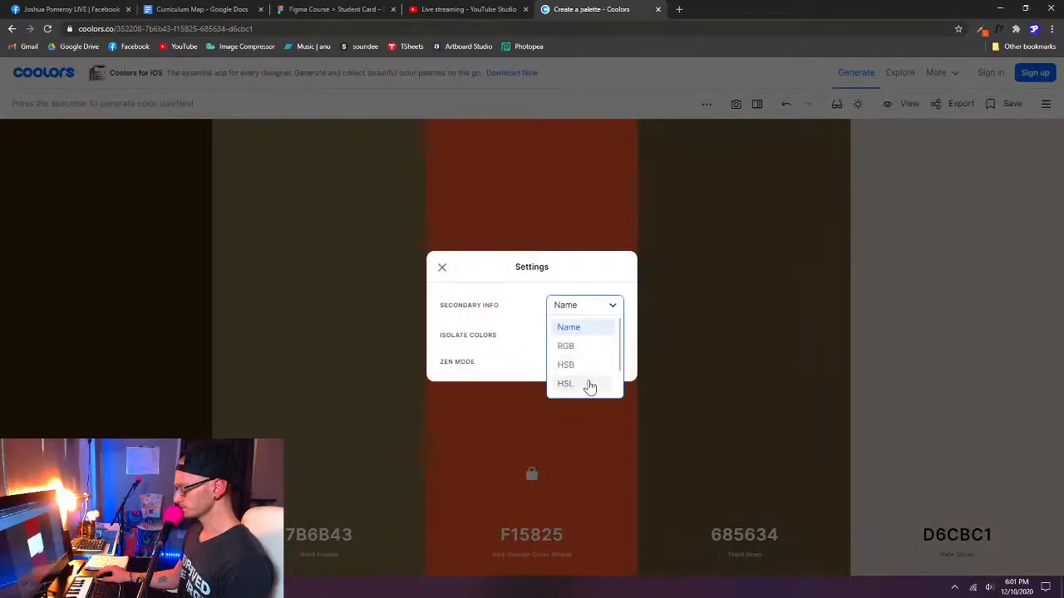
{"action": "left_click", "coordinate": [513, 289]}
{"action": "left_click", "coordinate": [443, 269]}
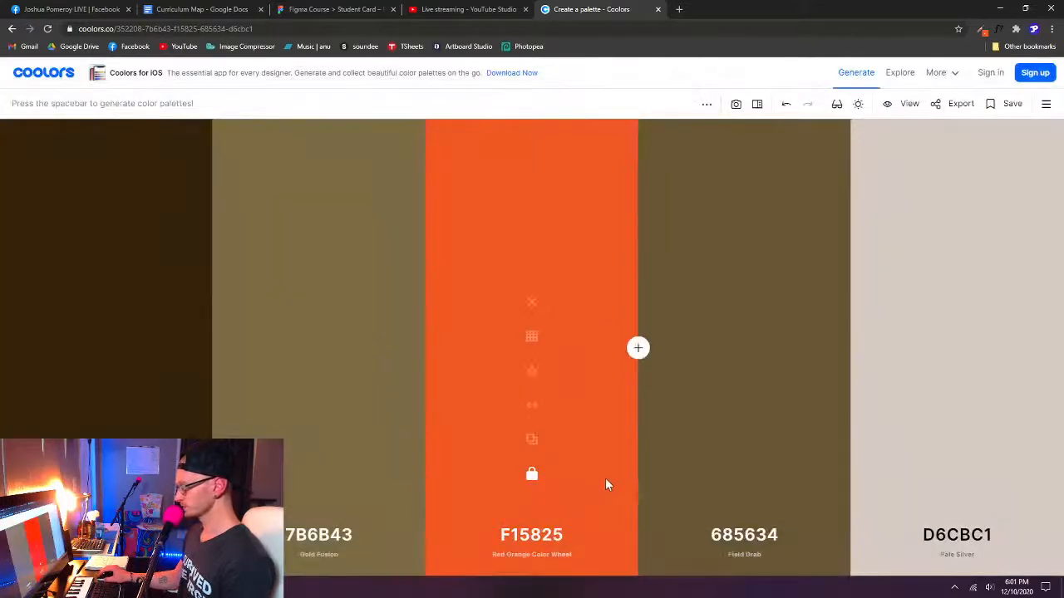
- Keep generating palettes around the locked orange F15825 until one pairs it with beige, muted teal, green and near-black
{"action": "key", "text": "space"}
{"action": "key", "text": "space"}
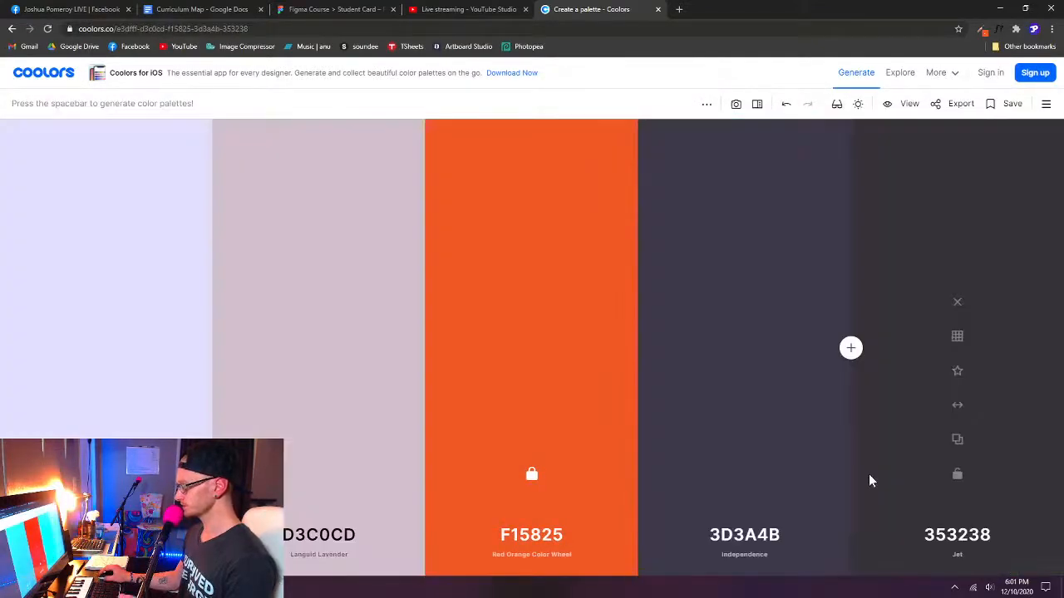
{"action": "key", "text": "space"}
{"action": "key", "text": "space"}
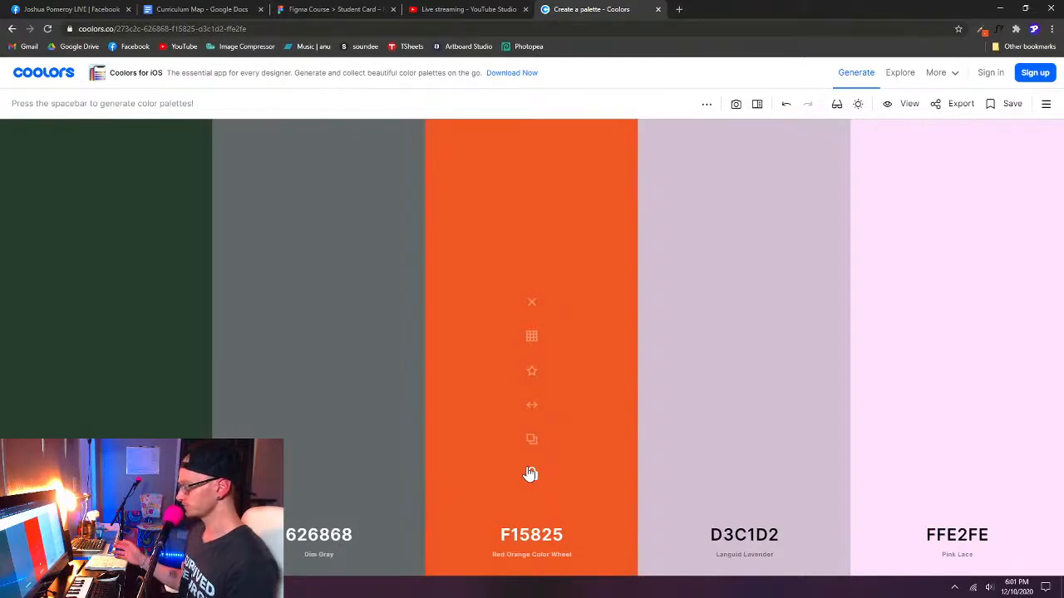
{"action": "key", "text": "space"}
{"action": "key", "text": "space"}
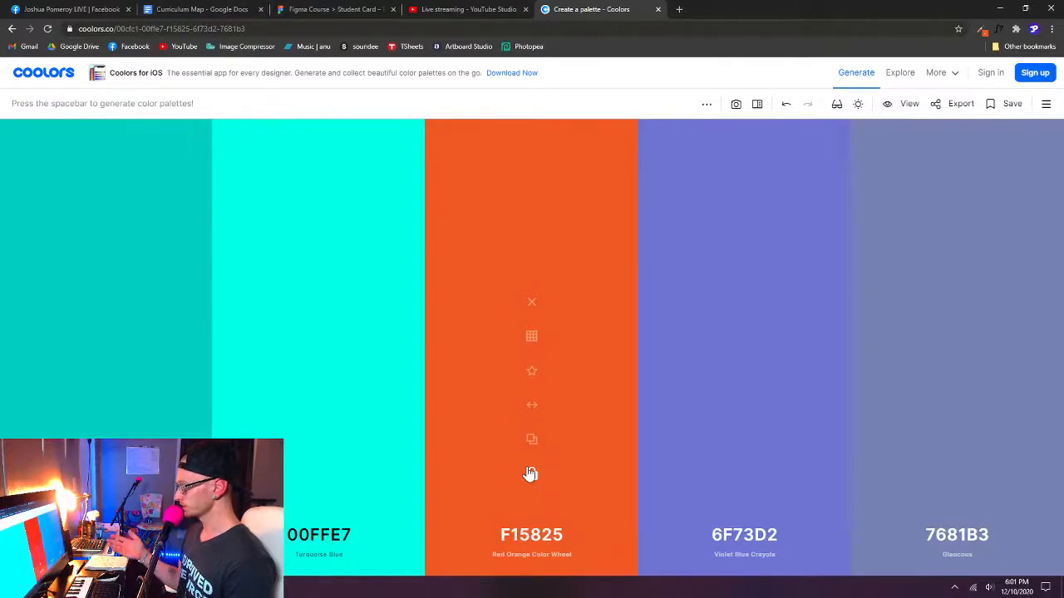
{"action": "key", "text": "space"}
{"action": "key", "text": "space"}
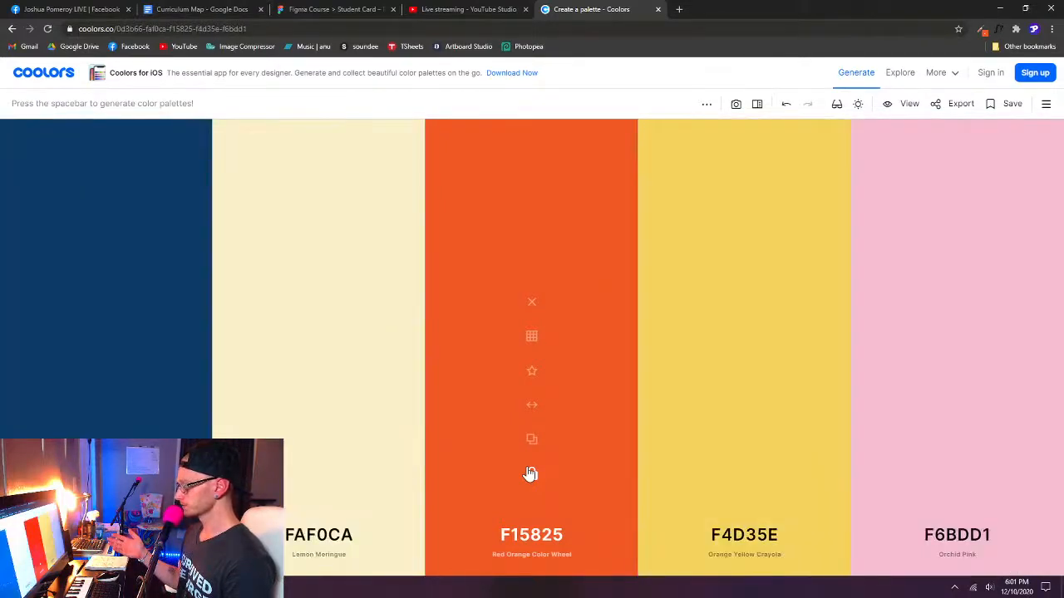
{"action": "key", "text": "space"}
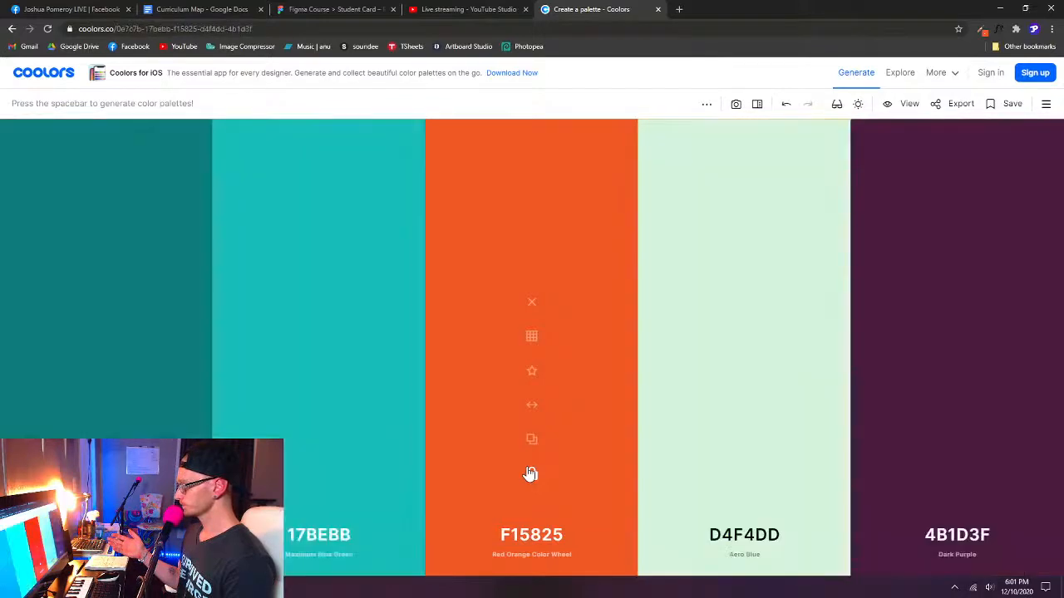
{"action": "key", "text": "space"}
{"action": "key", "text": "space"}
{"action": "key", "text": "space"}
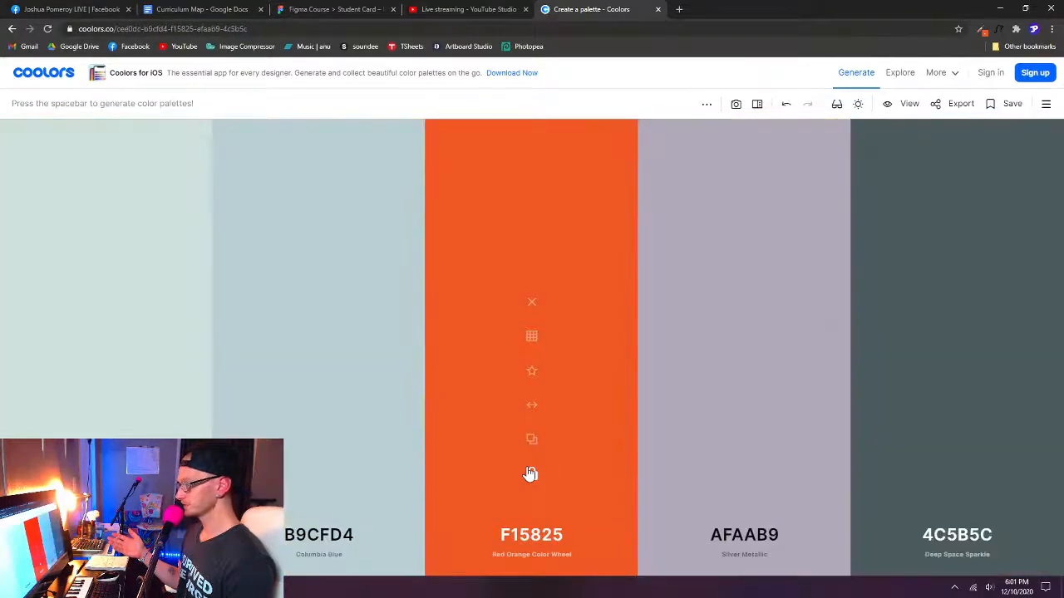
{"action": "key", "text": "space"}
{"action": "key", "text": "space"}
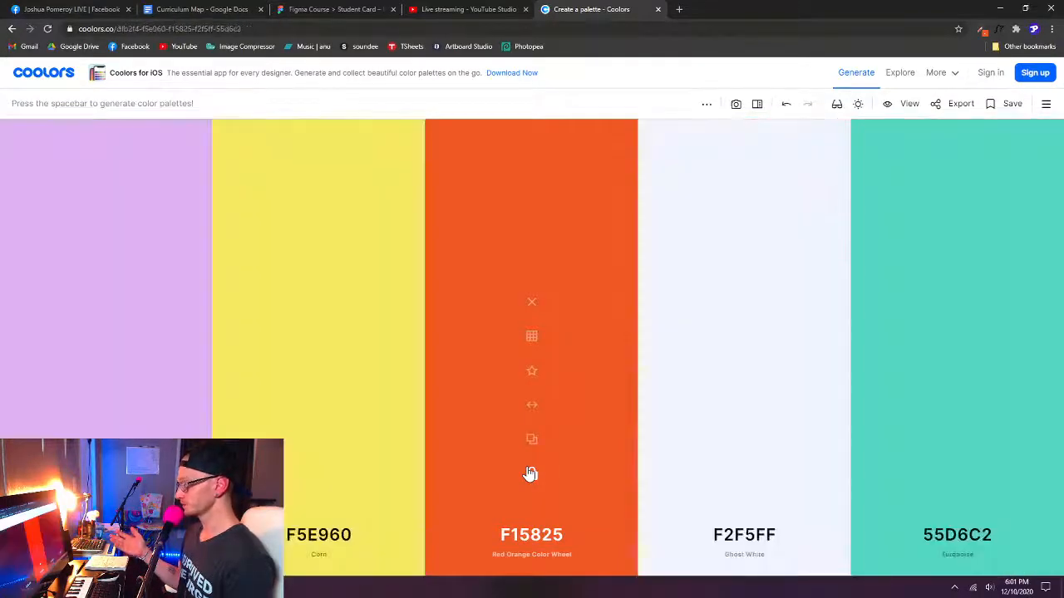
{"action": "key", "text": "space"}
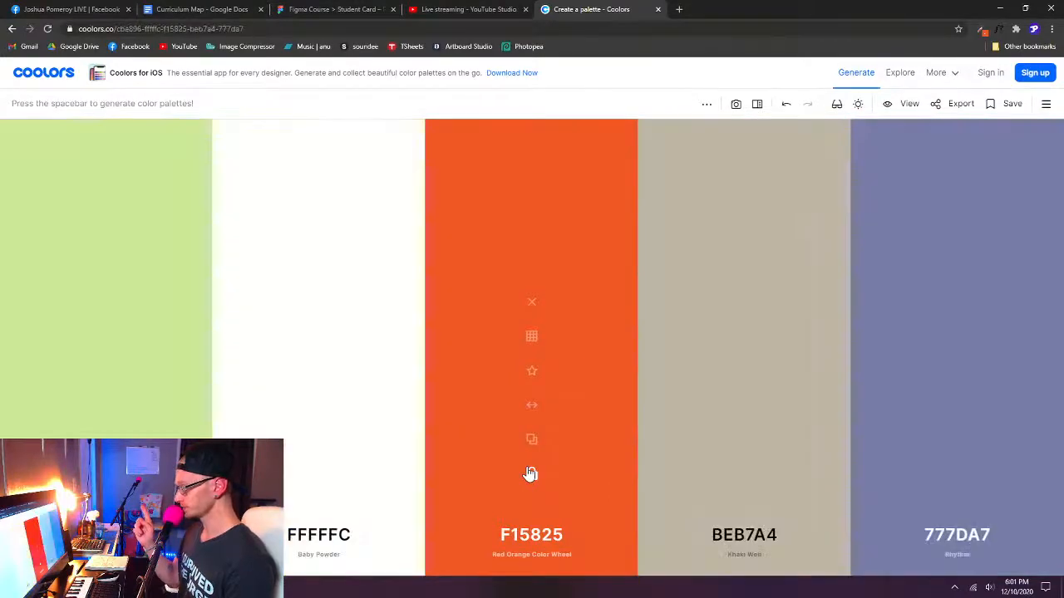
{"action": "key", "text": "space"}
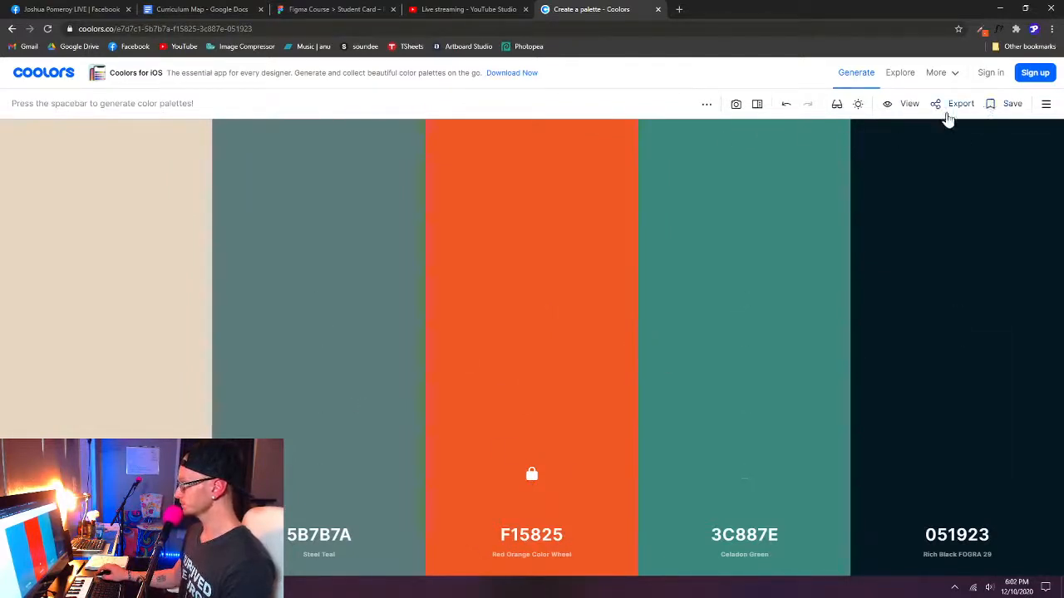
- Export the finished palette as an SVG file
{"action": "left_click", "coordinate": [958, 105]}
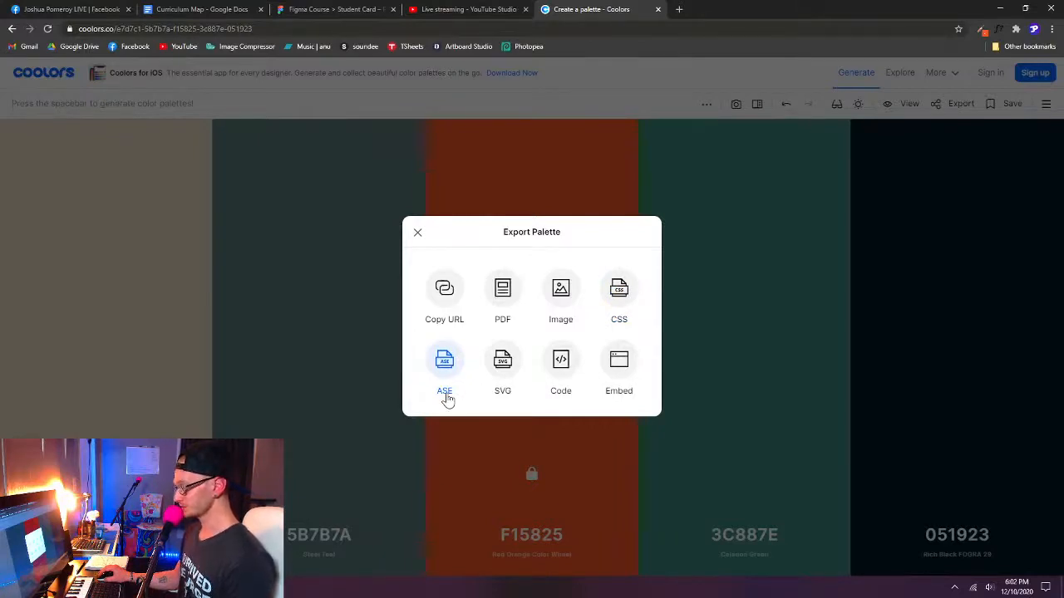
{"action": "left_click", "coordinate": [505, 378]}
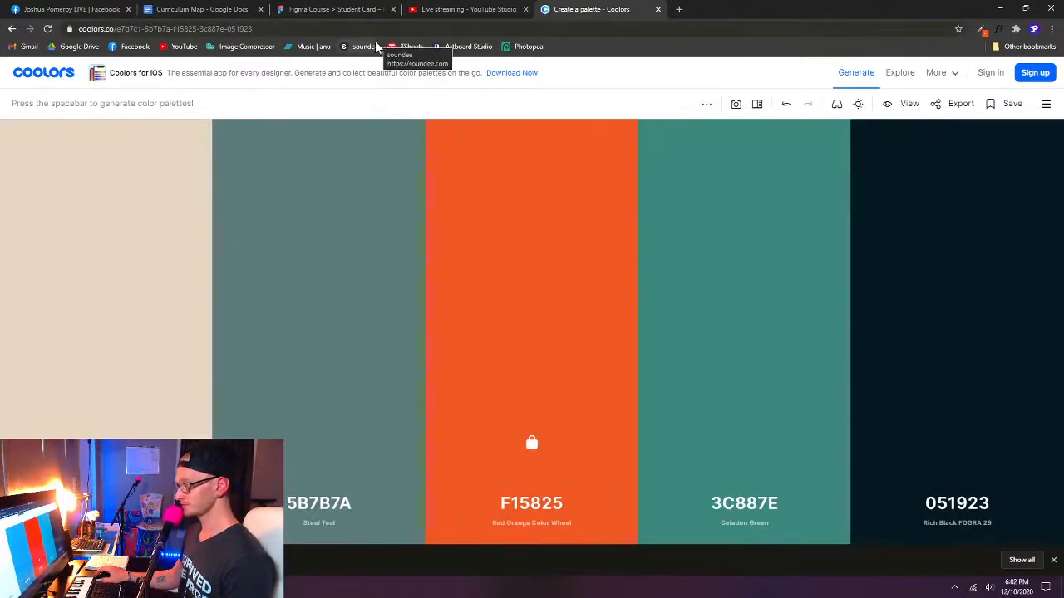
- Switch to the Student Card file in Figma and create a new design file from it
{"action": "left_click", "coordinate": [342, 10]}
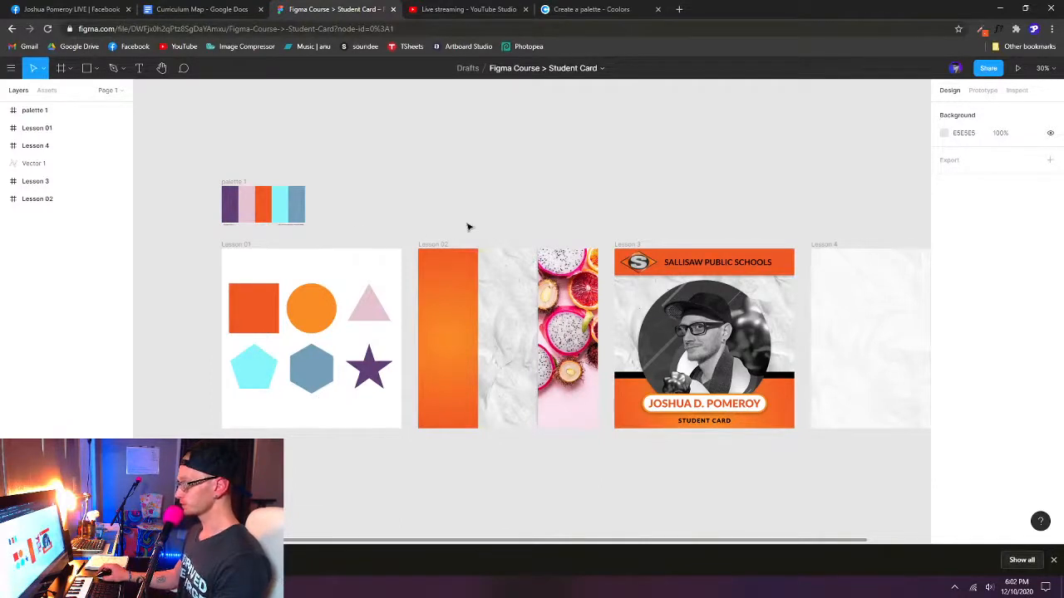
{"action": "left_click", "coordinate": [11, 68]}
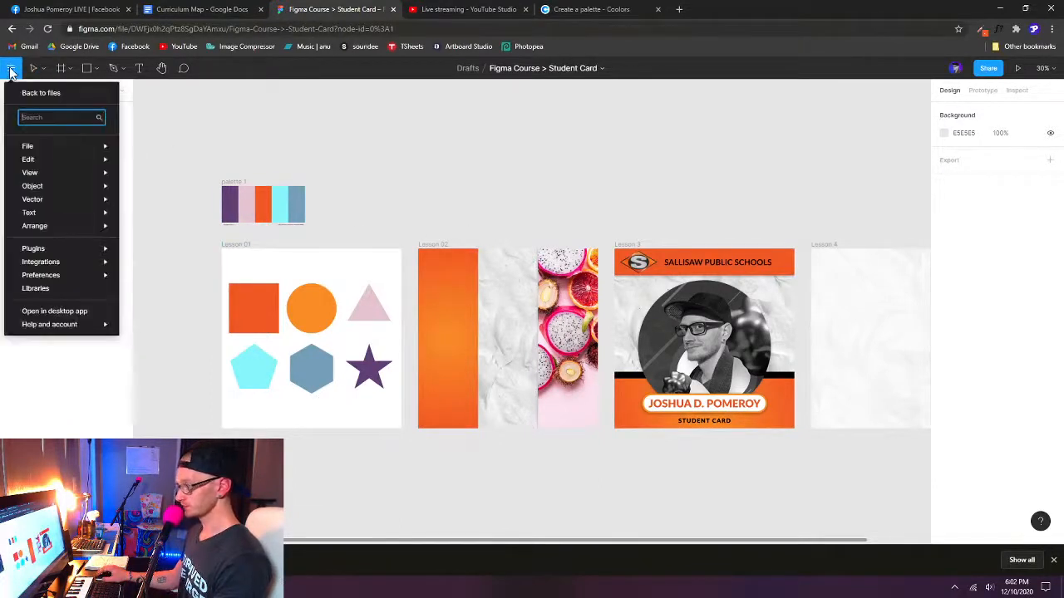
{"action": "mouse_move", "coordinate": [59, 154]}
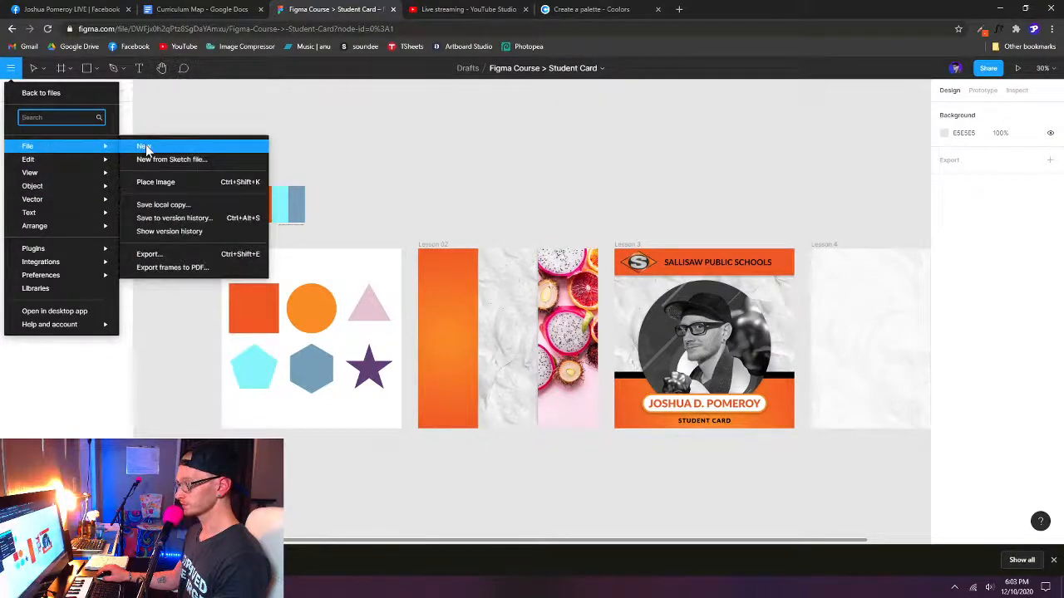
{"action": "left_click", "coordinate": [142, 149]}
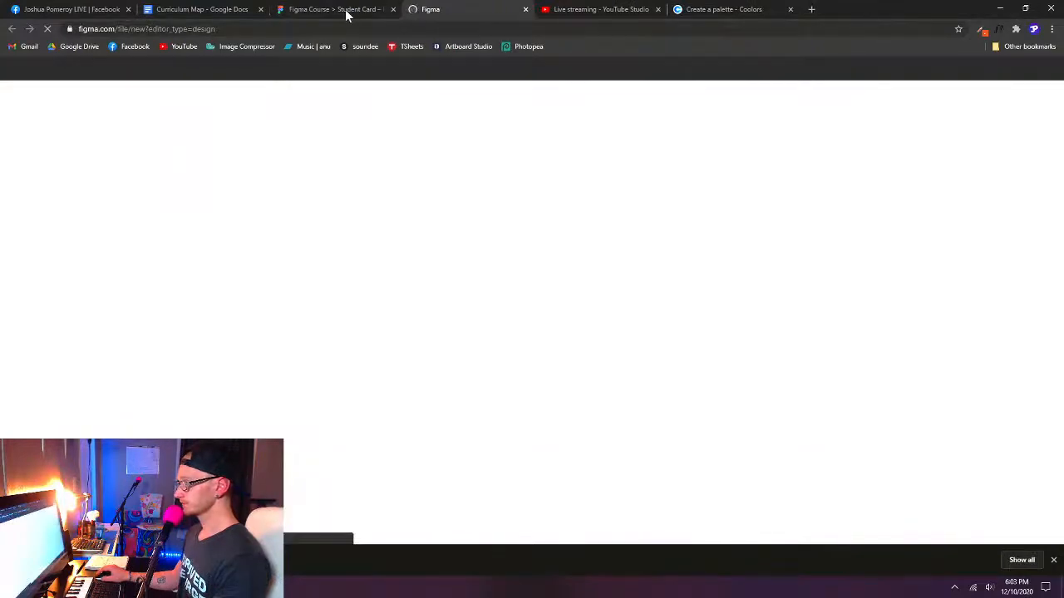
- Check the imported palette frame in the Student Card file and return to the new untitled file
{"action": "left_click", "coordinate": [345, 14]}
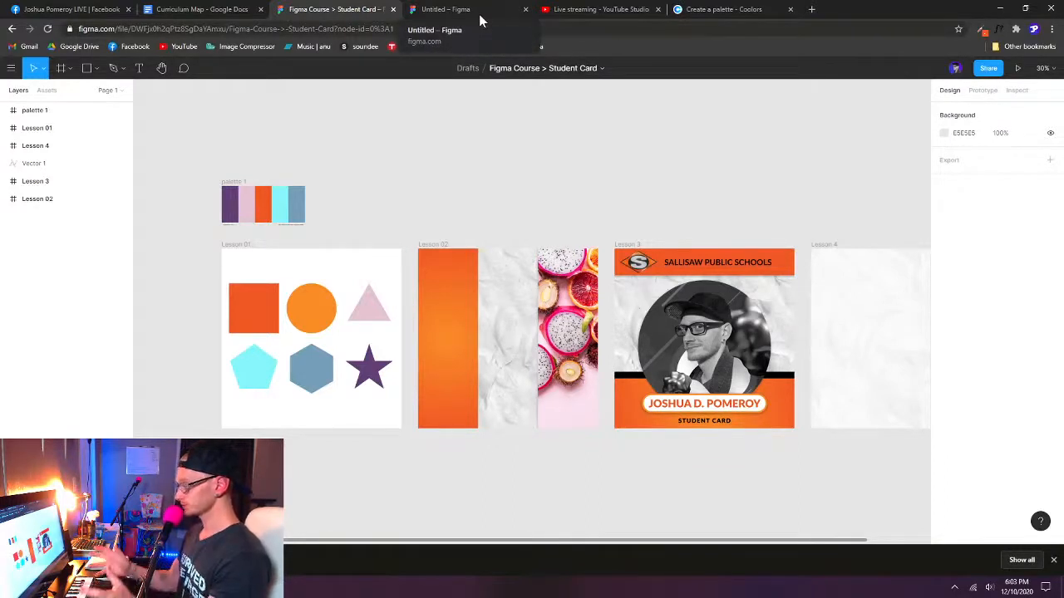
{"action": "left_click", "coordinate": [236, 183]}
{"action": "left_click", "coordinate": [458, 9]}
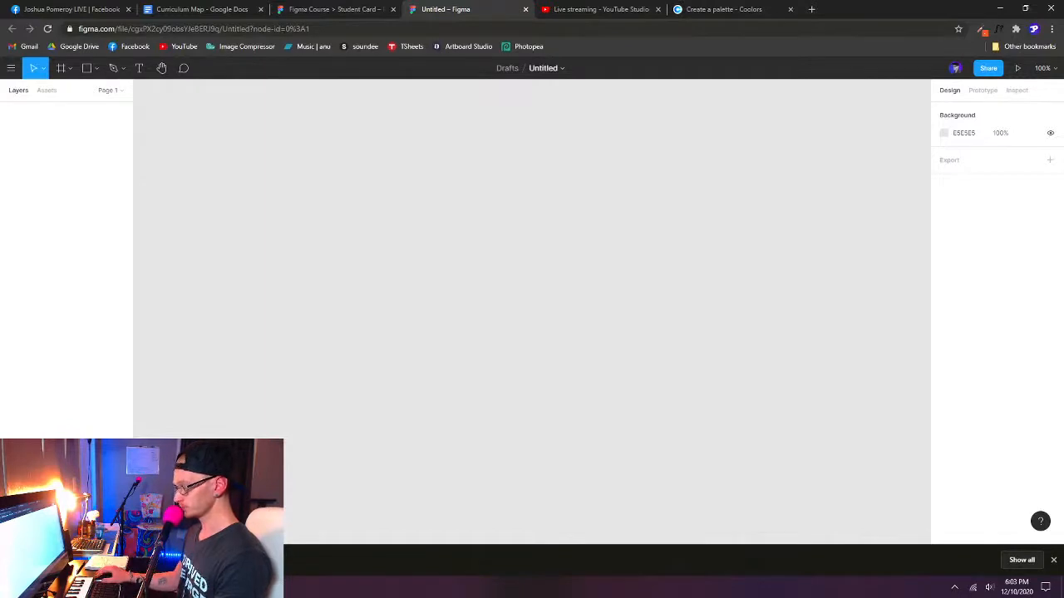
- Place the exported palette SVG on the canvas of the untitled file and move it up and to the left
{"action": "left_click_drag", "start_coordinate": [401, 275], "coordinate": [401, 268]}
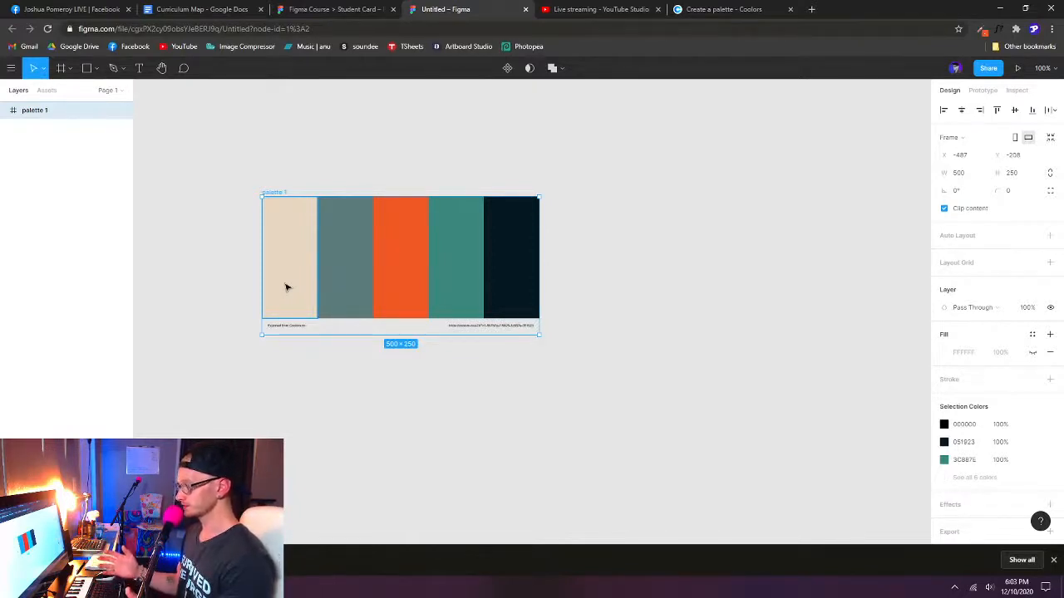
{"action": "left_click_drag", "start_coordinate": [282, 194], "coordinate": [235, 141]}
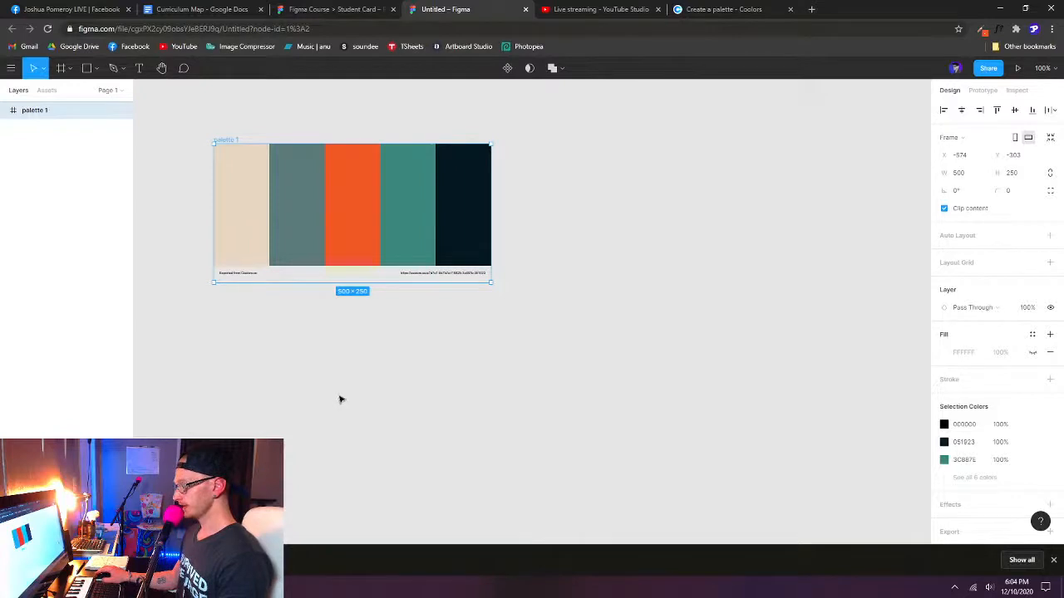
{"action": "left_click", "coordinate": [340, 11]}
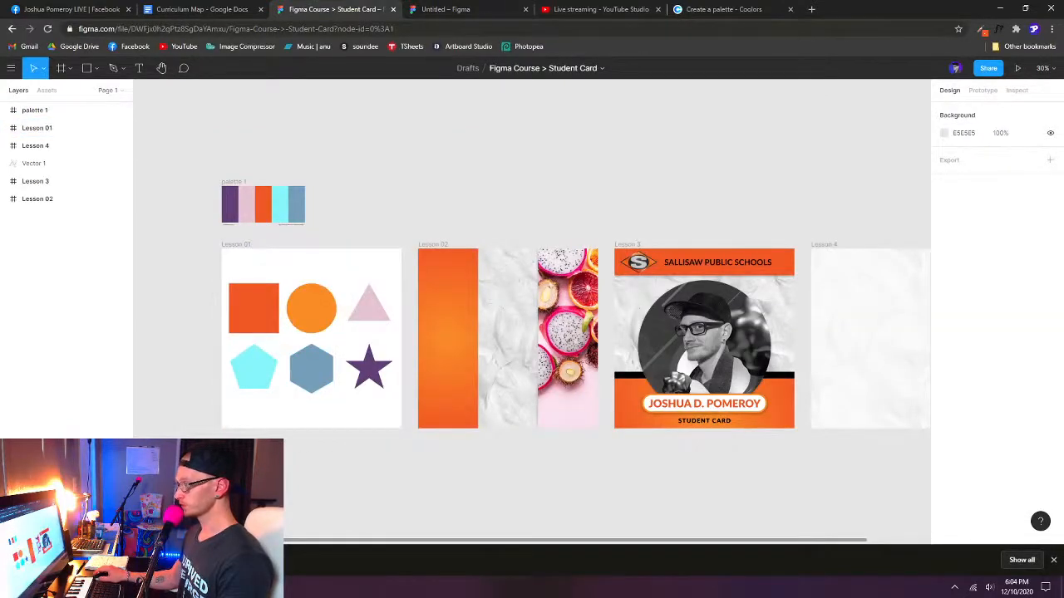
{"action": "left_click", "coordinate": [478, 10]}
{"action": "scroll", "coordinate": [357, 390], "scroll_direction": "down", "scroll_amount": 3}
{"action": "scroll", "coordinate": [432, 420], "scroll_direction": "up", "scroll_amount": 2}
{"action": "left_click_drag", "start_coordinate": [486, 436], "coordinate": [434, 358]}
{"action": "left_click", "coordinate": [402, 368]}
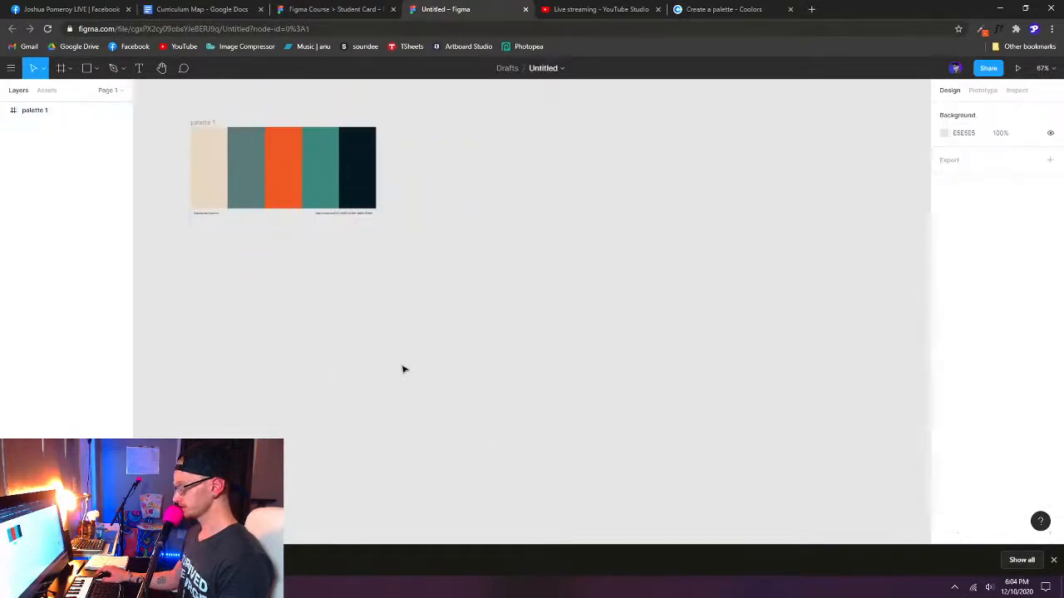
{"action": "left_click_drag", "start_coordinate": [618, 236], "coordinate": [401, 407]}
{"action": "left_click_drag", "start_coordinate": [675, 195], "coordinate": [466, 371]}
{"action": "left_click_drag", "start_coordinate": [305, 340], "coordinate": [574, 447]}
{"action": "left_click_drag", "start_coordinate": [260, 281], "coordinate": [693, 454]}
{"action": "left_click_drag", "start_coordinate": [742, 195], "coordinate": [549, 410]}
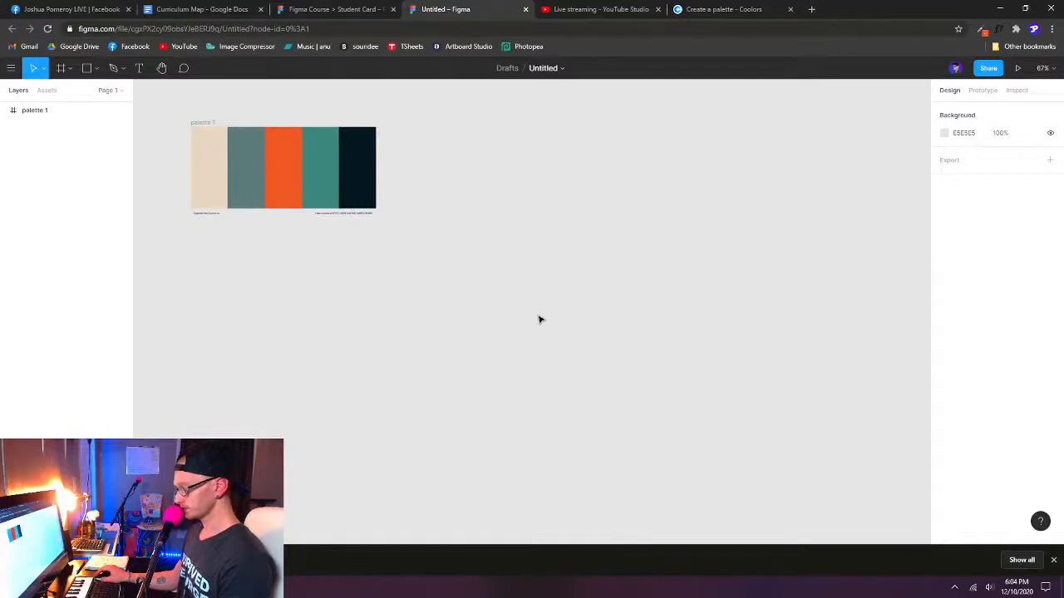
- Draw a freehand frame of about 836 × 773 beside the palette and delete it
{"action": "key", "text": "f"}
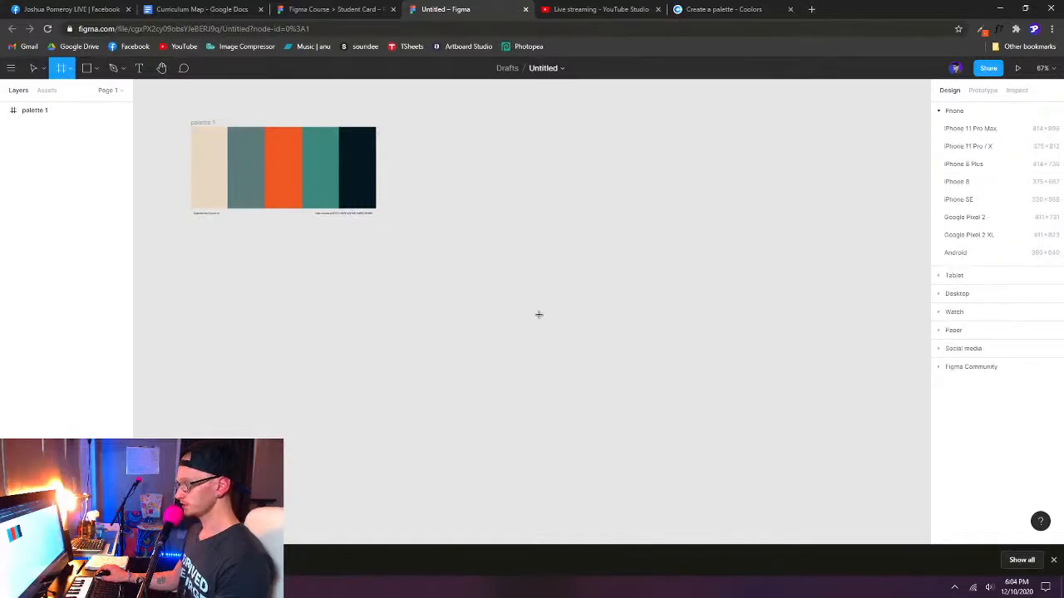
{"action": "left_click", "coordinate": [70, 74]}
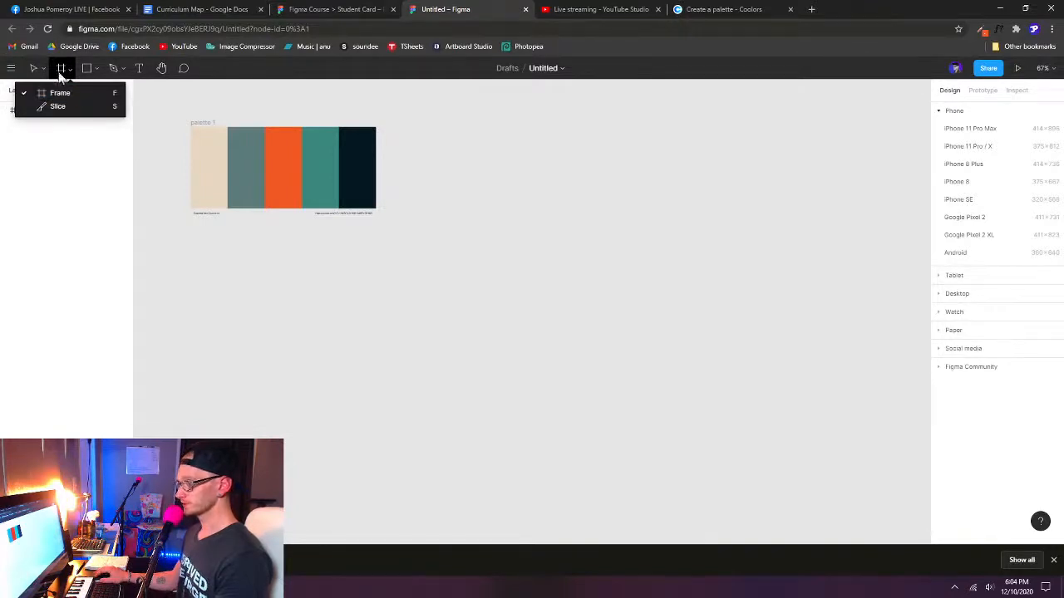
{"action": "left_click", "coordinate": [71, 72]}
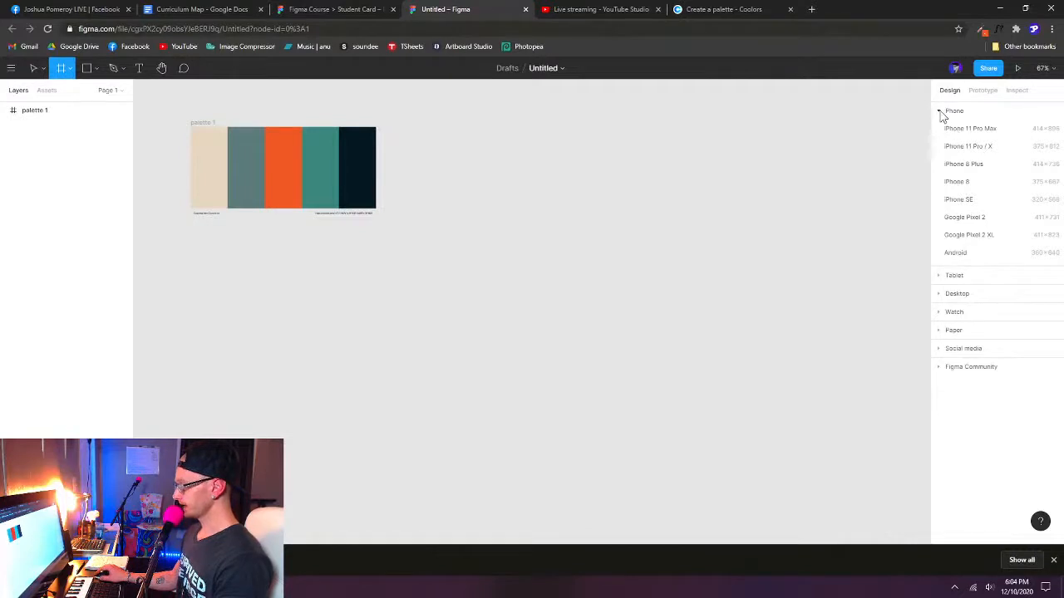
{"action": "left_click_drag", "start_coordinate": [476, 162], "coordinate": [787, 449]}
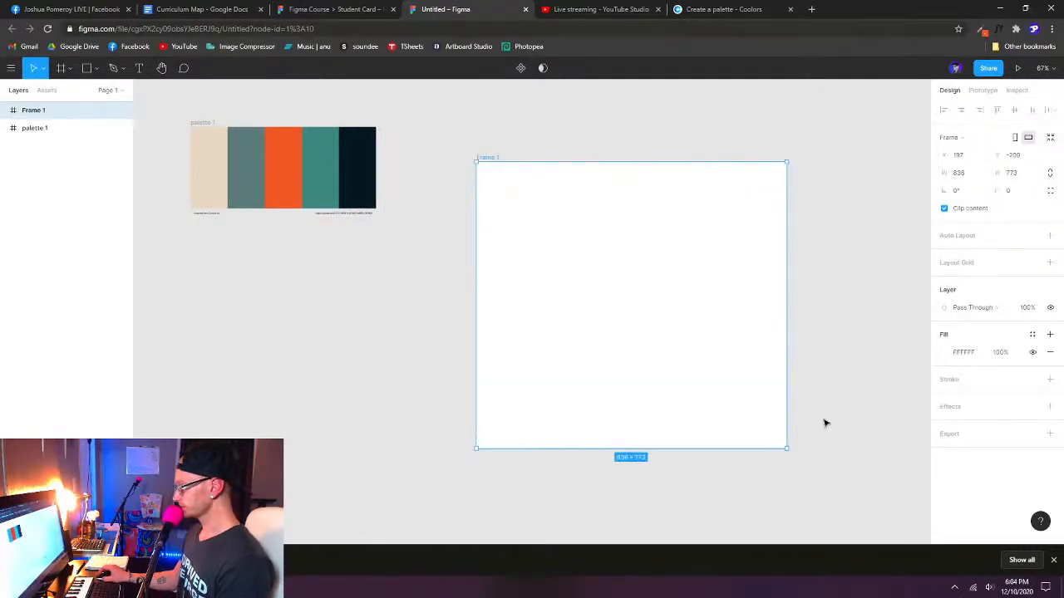
{"action": "key", "text": "Delete"}
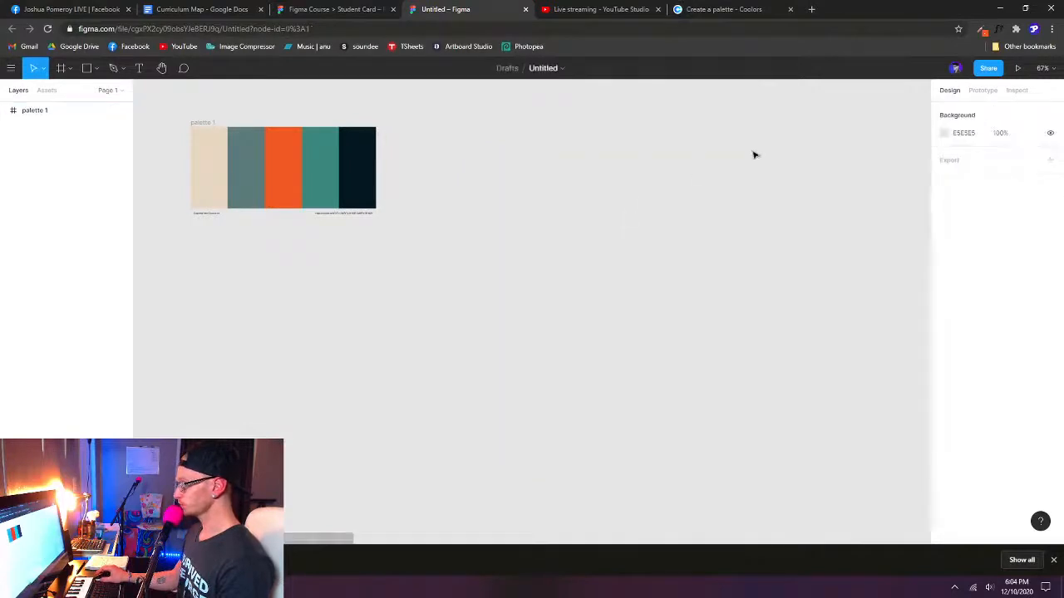
- Add a 1080 × 1080 Instagram post frame from the social media presets beside the palette
{"action": "key", "text": "f"}
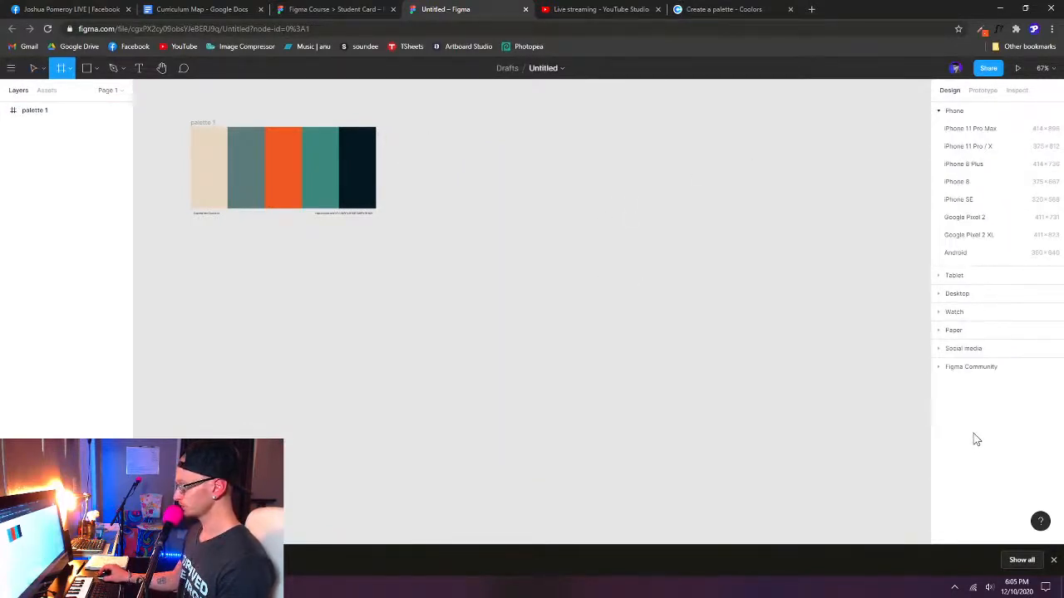
{"action": "left_click", "coordinate": [939, 111]}
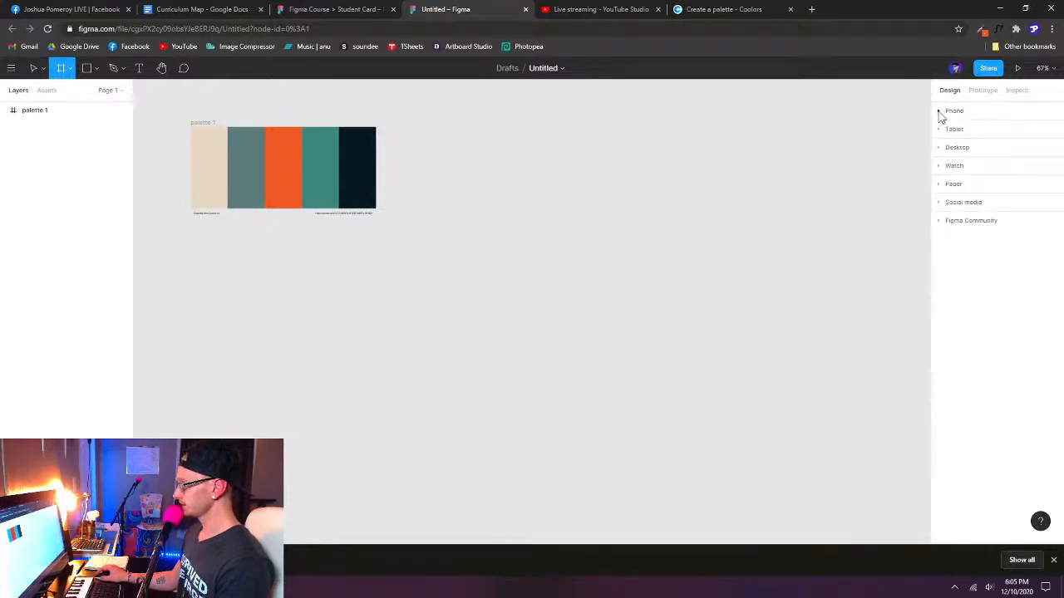
{"action": "left_click", "coordinate": [940, 203]}
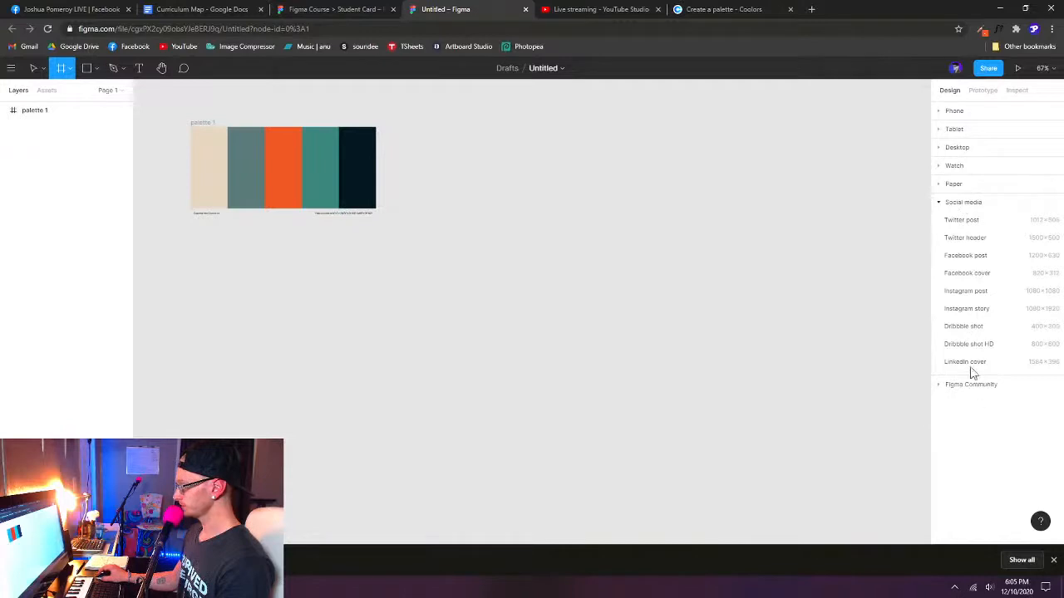
{"action": "left_click", "coordinate": [965, 290]}
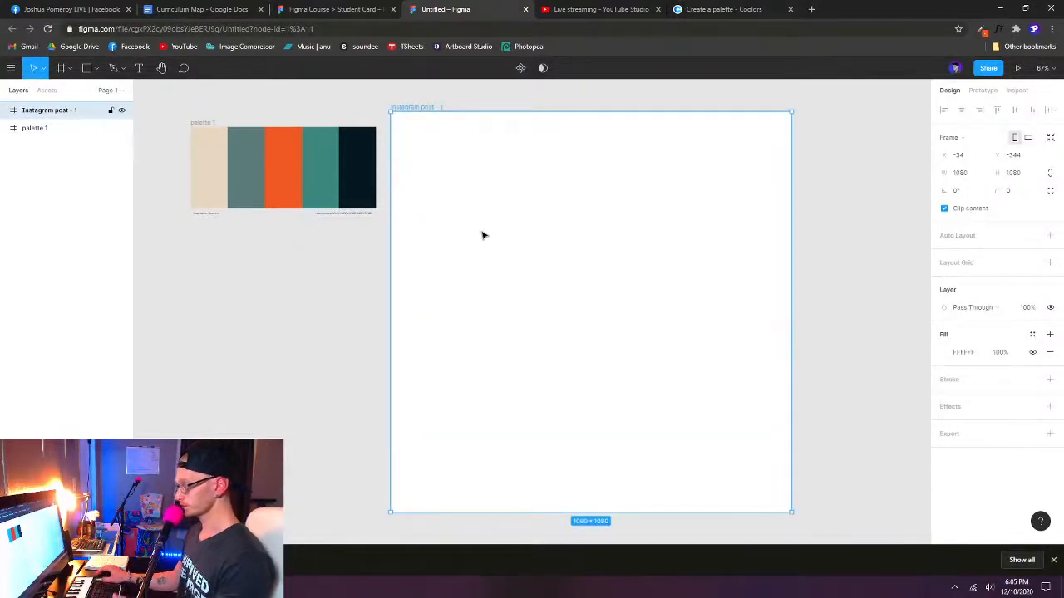
{"action": "left_click_drag", "start_coordinate": [591, 257], "coordinate": [517, 245]}
{"action": "scroll", "coordinate": [434, 250], "scroll_direction": "down", "scroll_amount": 3}
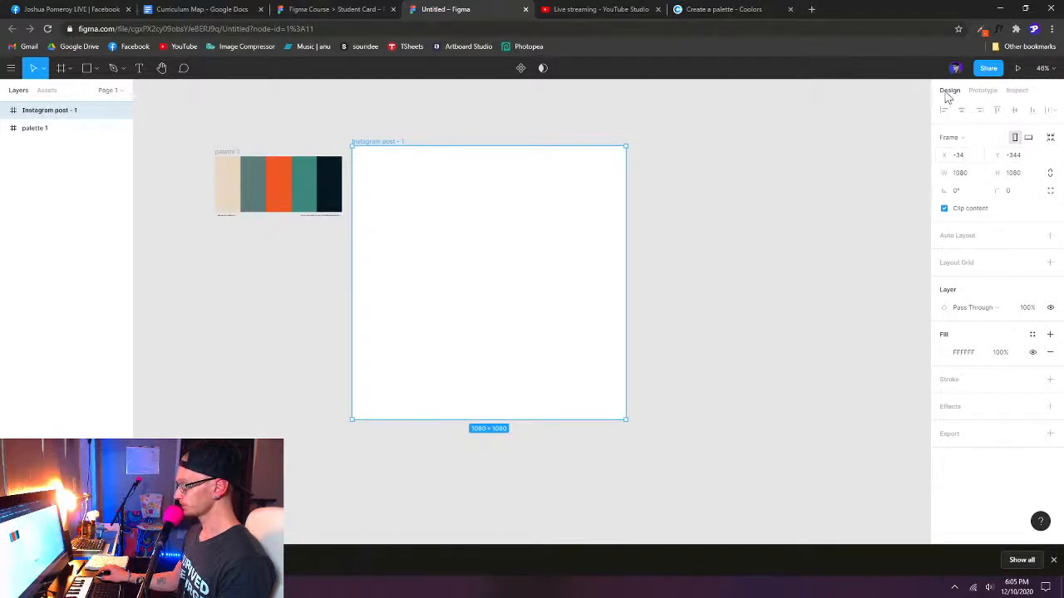
- Set the Instagram post frame's position to X 0 and Y 0
{"action": "left_click", "coordinate": [967, 155]}
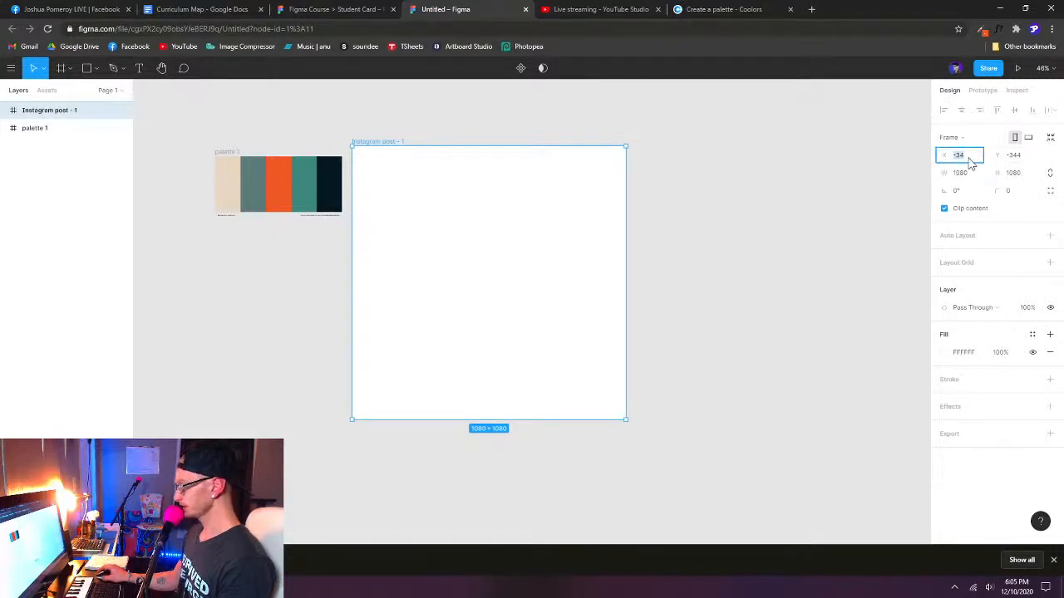
{"action": "type", "text": "0"}
{"action": "key", "text": "Tab"}
{"action": "type", "text": "0"}
{"action": "key", "text": "Return"}
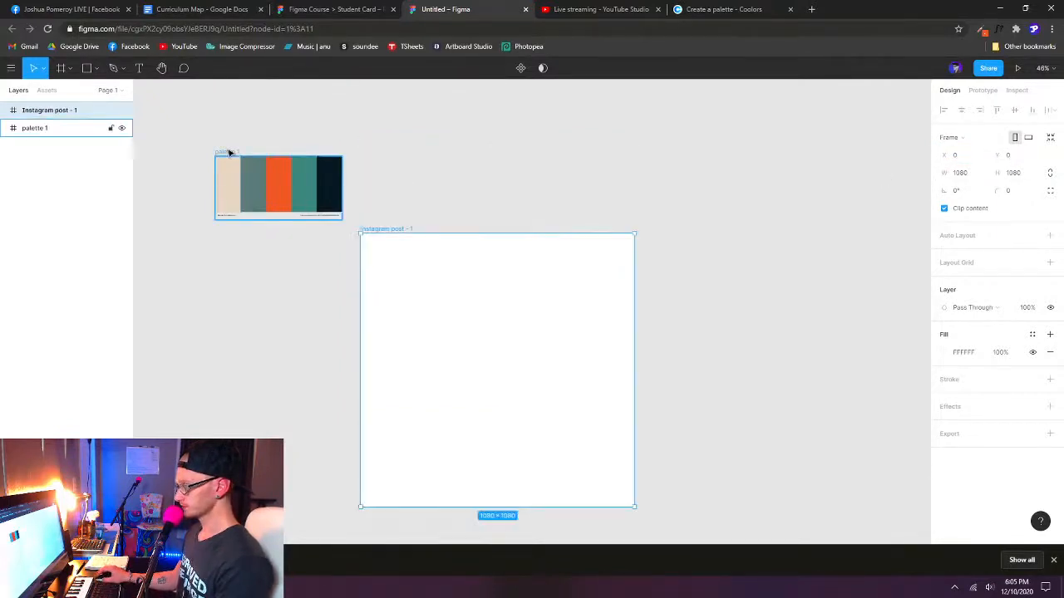
- Move the palette frame directly above the Instagram post frame with their left edges aligned, at X 0, Y -300, and deselect it
{"action": "left_click_drag", "start_coordinate": [598, 252], "coordinate": [571, 246]}
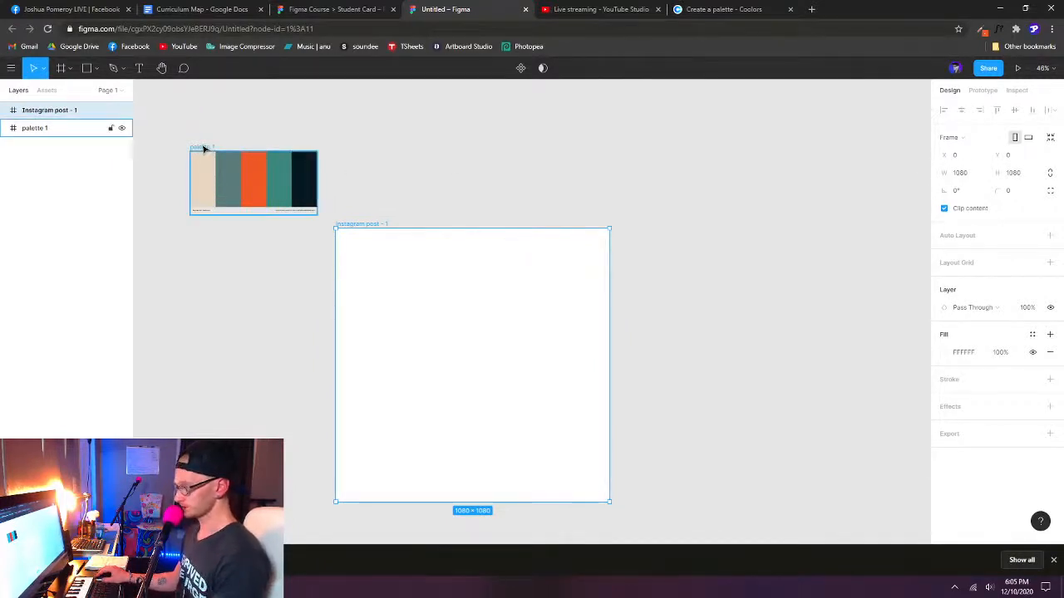
{"action": "left_click_drag", "start_coordinate": [203, 149], "coordinate": [354, 148]}
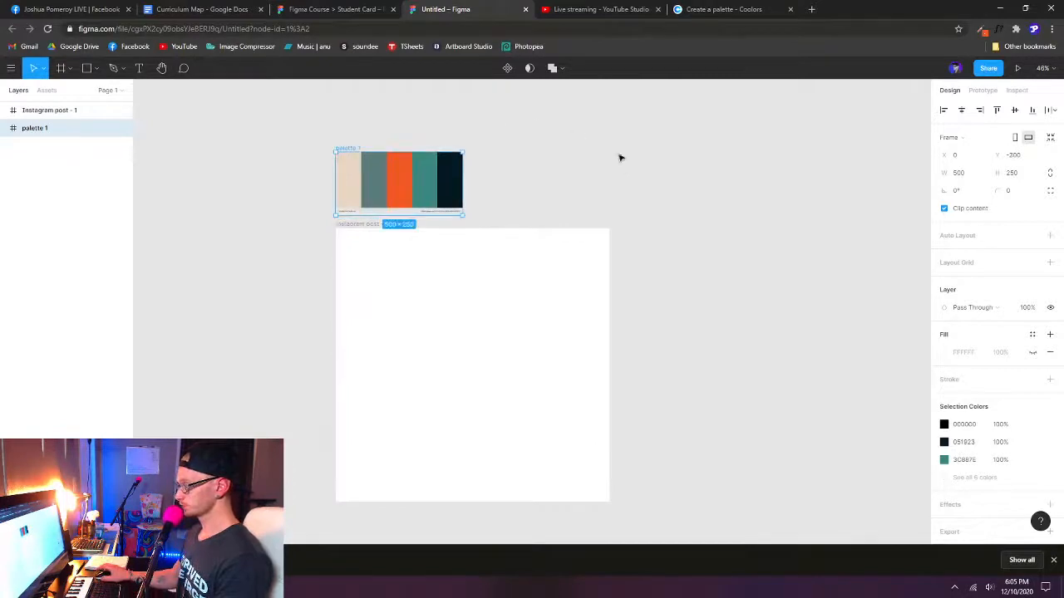
{"action": "left_click_drag", "start_coordinate": [708, 268], "coordinate": [628, 254]}
{"action": "left_click", "coordinate": [626, 259]}
{"action": "left_click_drag", "start_coordinate": [670, 314], "coordinate": [649, 307]}
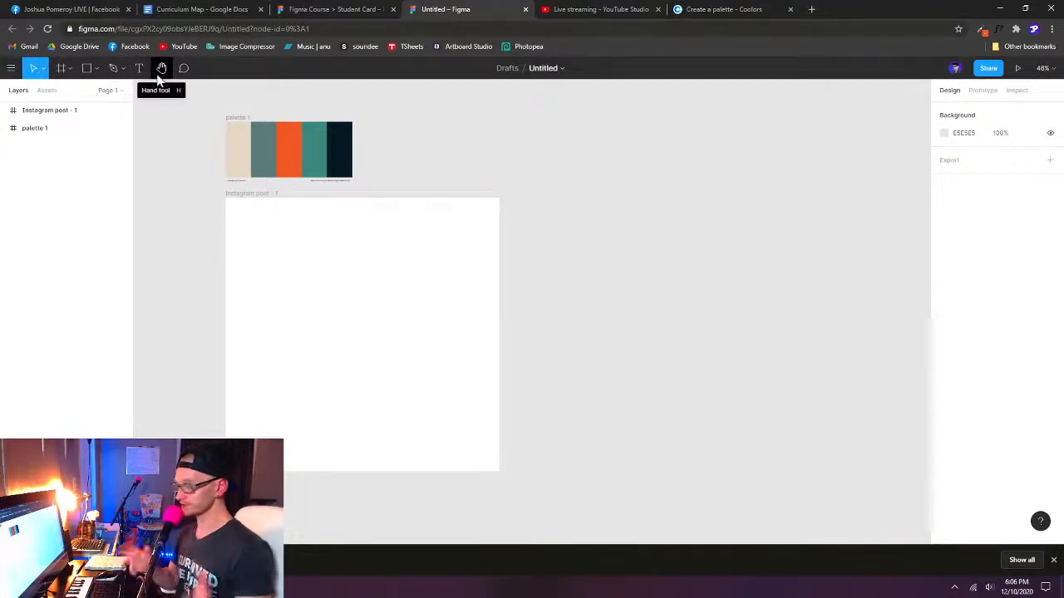
- Draw a square of about 277 × 277 in the upper-left area of the Instagram post frame
{"action": "left_click", "coordinate": [97, 71]}
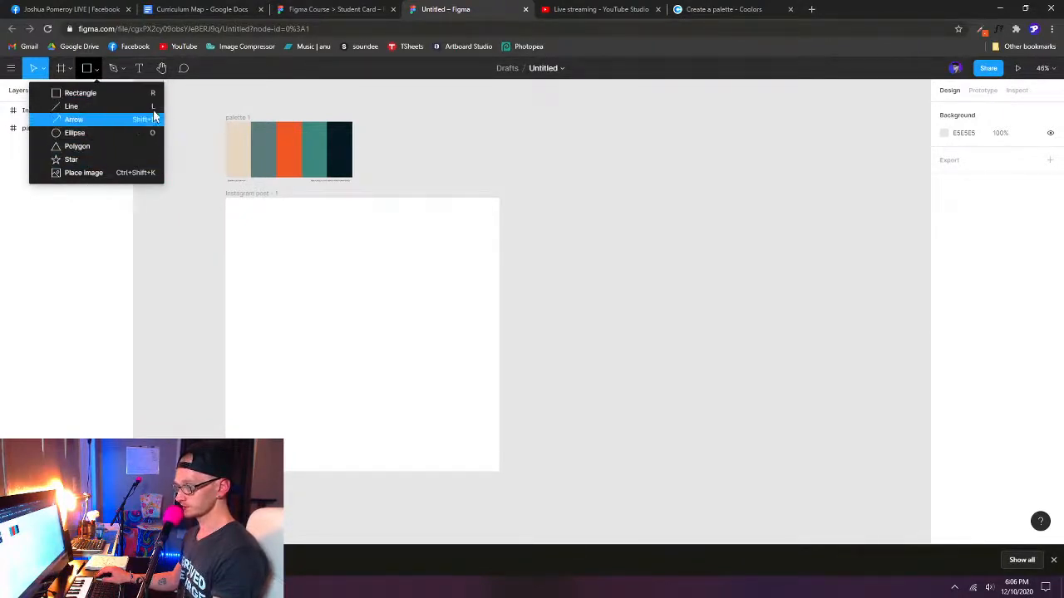
{"action": "left_click", "coordinate": [96, 71]}
{"action": "left_click", "coordinate": [297, 302]}
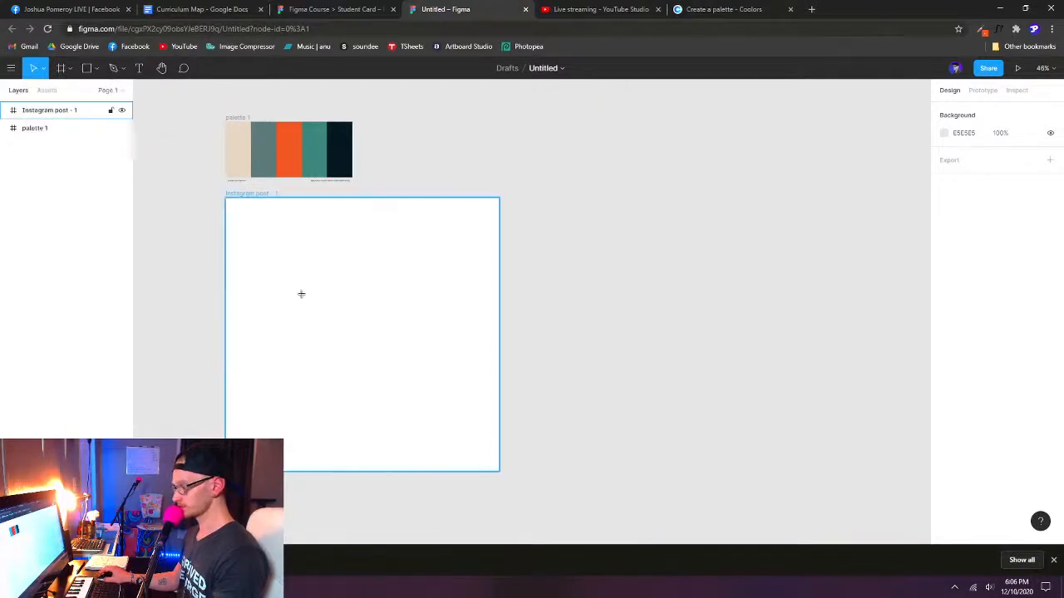
{"action": "key", "text": "r"}
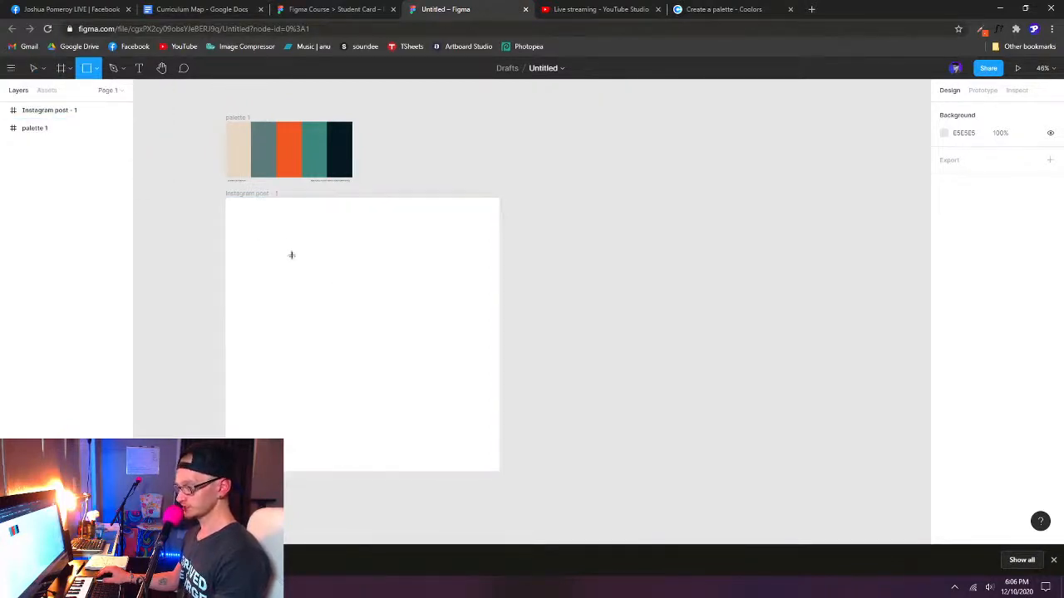
{"action": "left_click_drag", "start_coordinate": [247, 229], "coordinate": [320, 298]}
- Check the size of the orange square in the Student Card file's Lesson 01 frame and return to the untitled file
{"action": "left_click", "coordinate": [336, 11]}
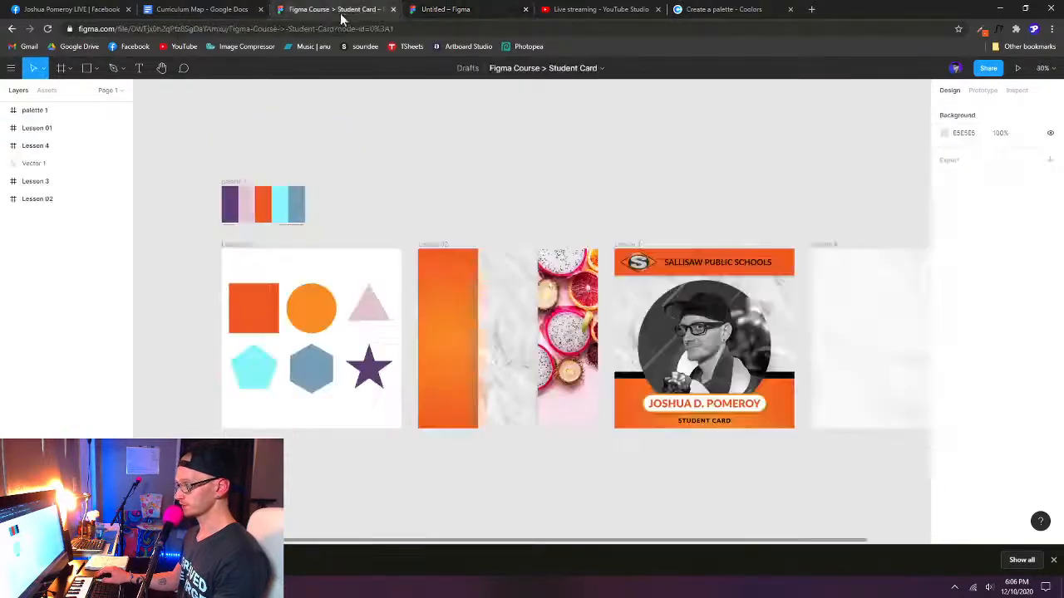
{"action": "left_click", "coordinate": [267, 307]}
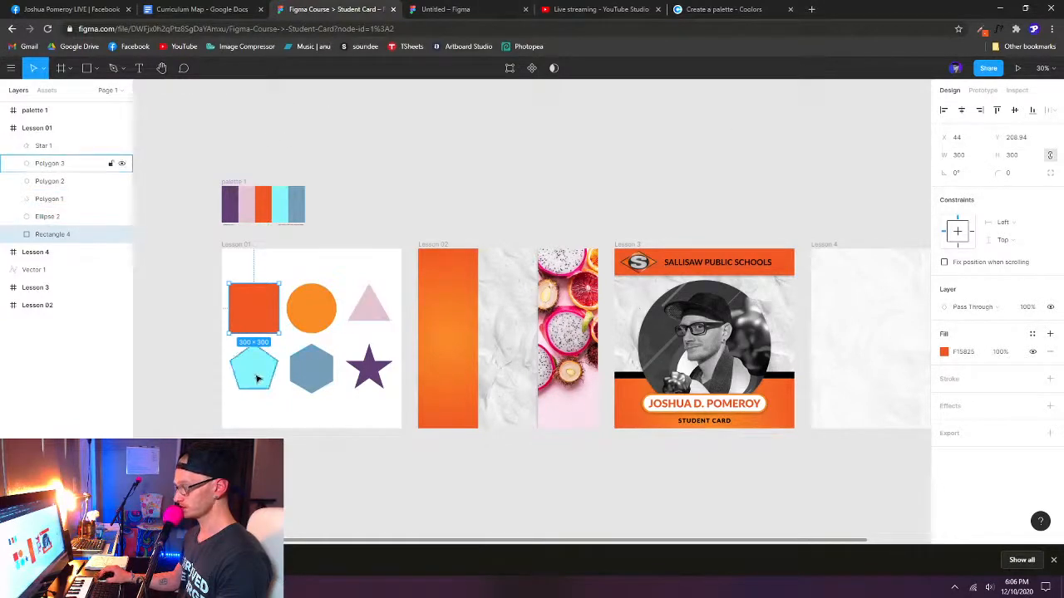
{"action": "left_click", "coordinate": [456, 10]}
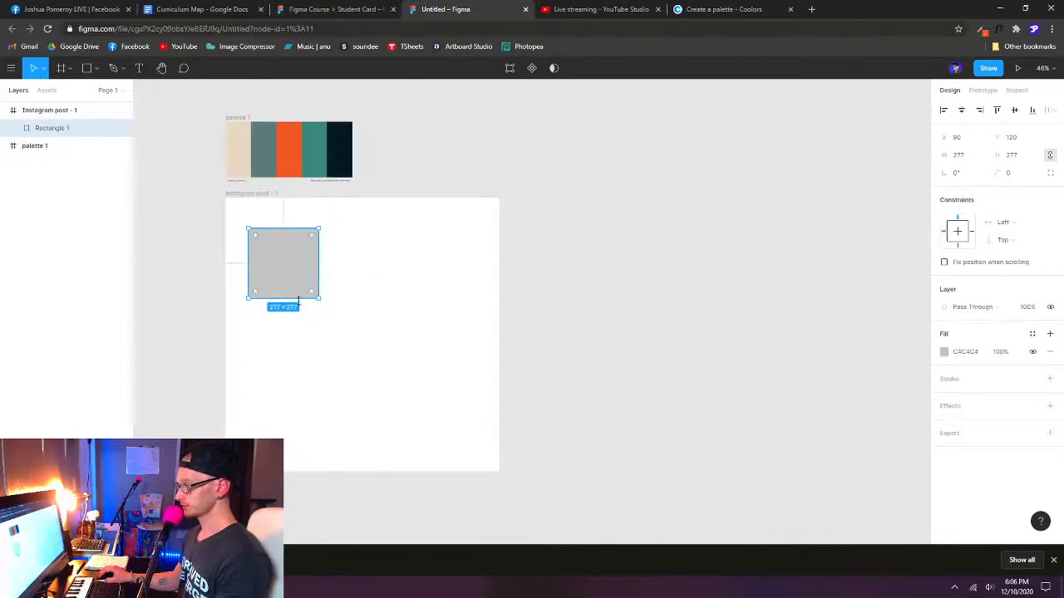
- Resize the square to 300 × 300 with its proportions constrained
{"action": "left_click_drag", "start_coordinate": [318, 297], "coordinate": [332, 280]}
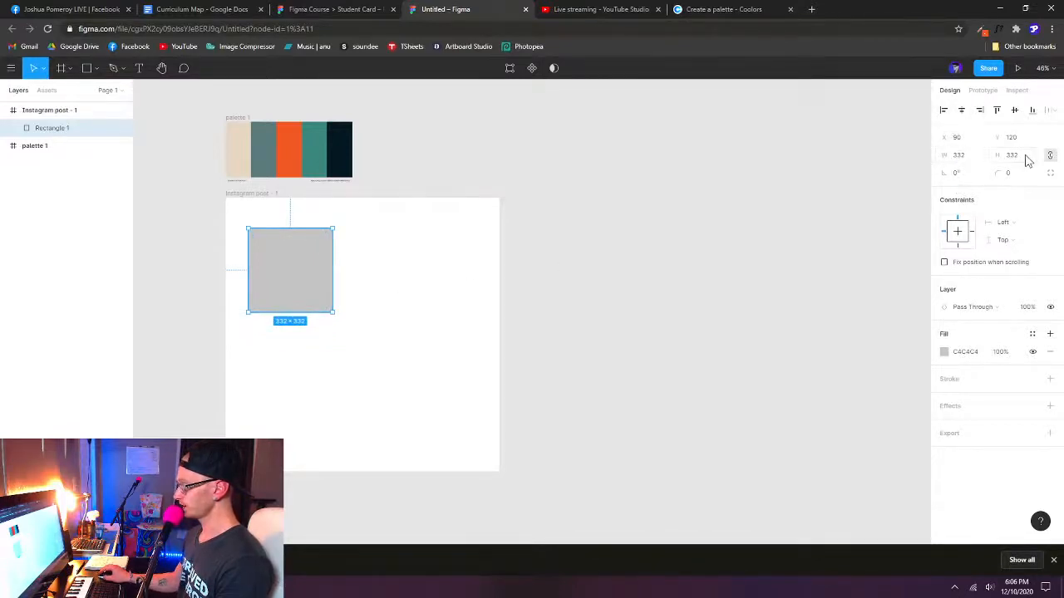
{"action": "left_click", "coordinate": [963, 162]}
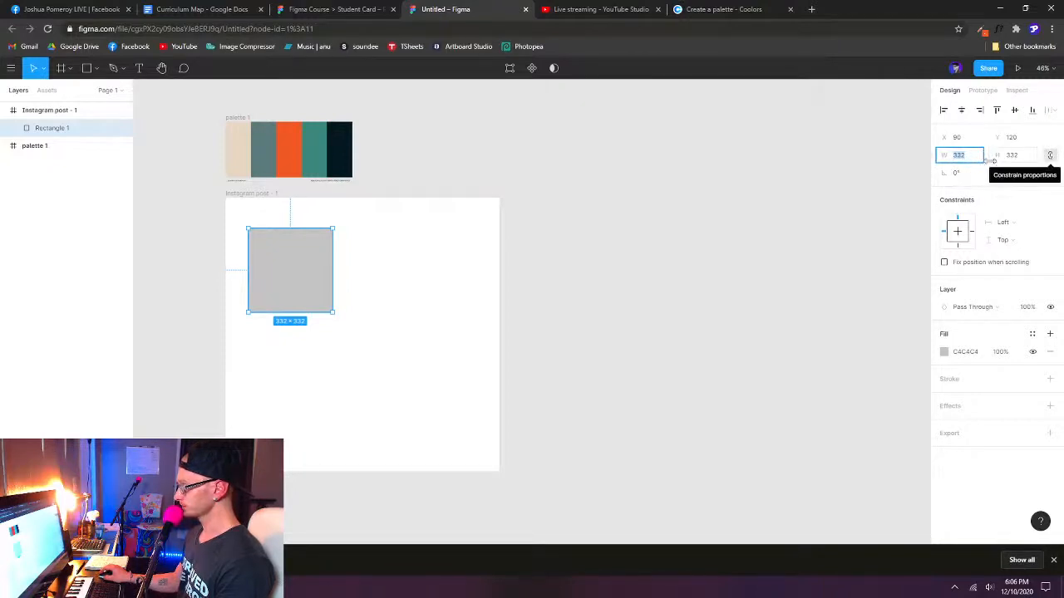
{"action": "left_click", "coordinate": [1051, 157]}
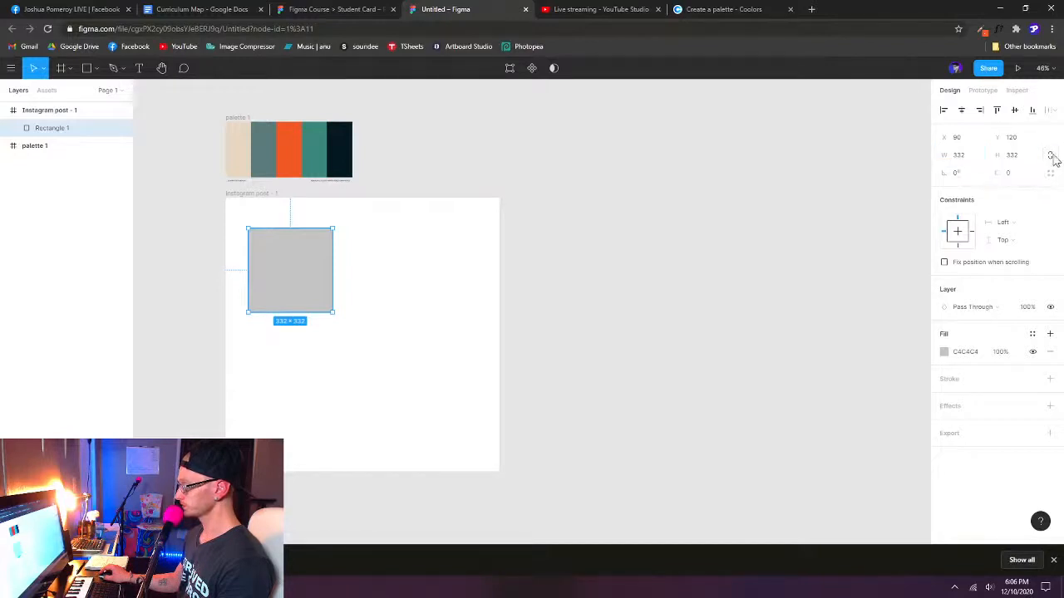
{"action": "left_click", "coordinate": [969, 159]}
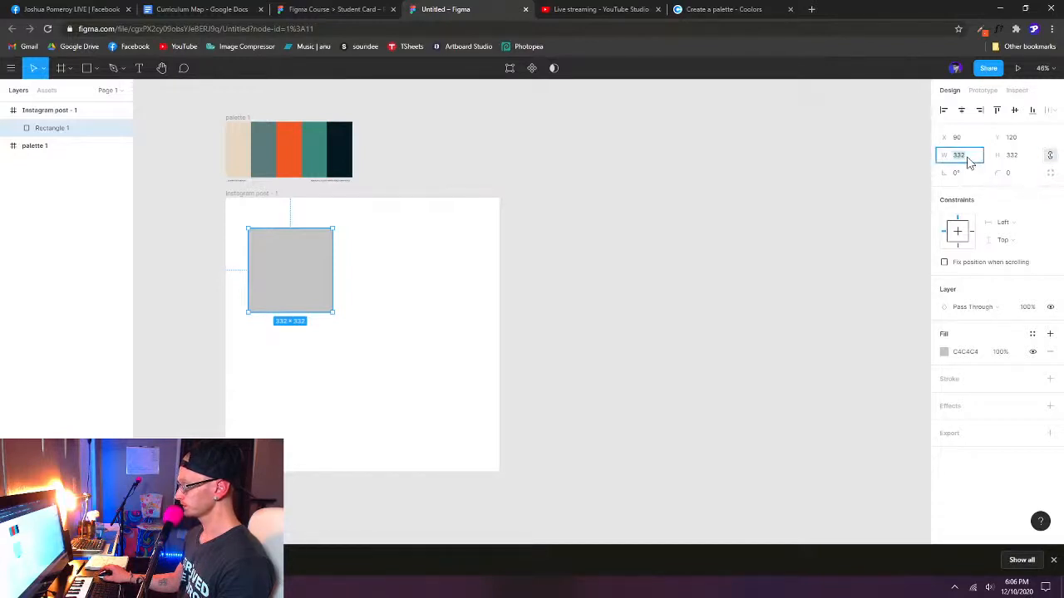
{"action": "type", "text": "300"}
{"action": "key", "text": "Return"}
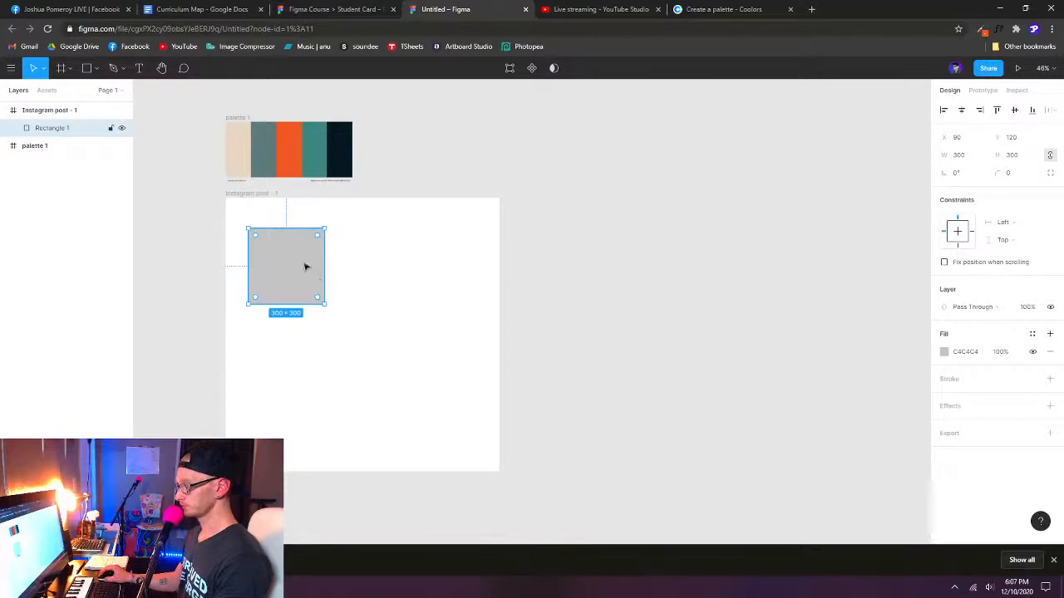
- Fill the square with the palette's beige E7D7C1 using the eyedropper and deselect it
{"action": "key", "text": "i"}
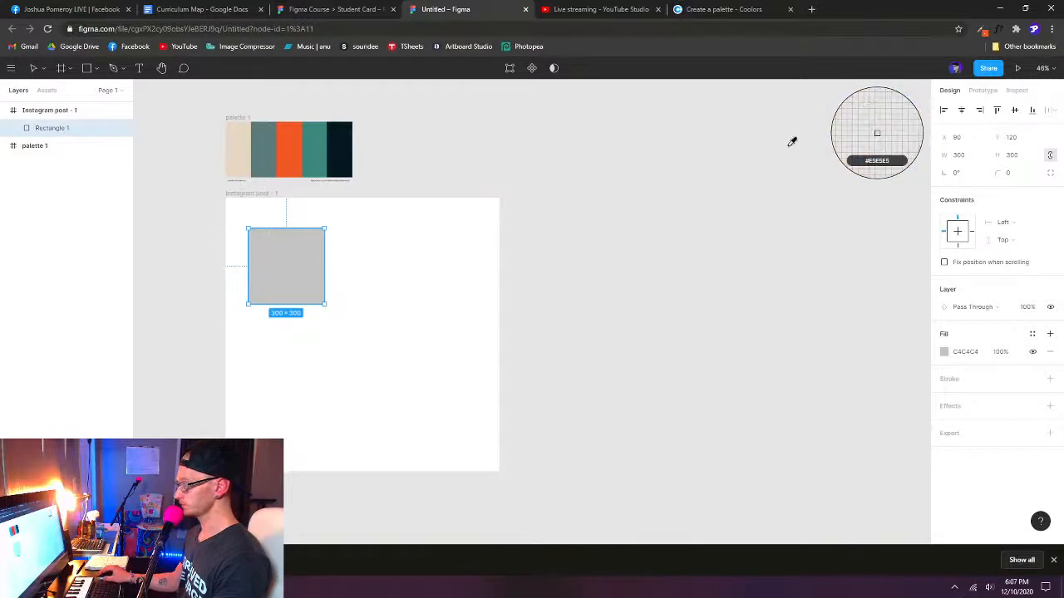
{"action": "left_click", "coordinate": [238, 143]}
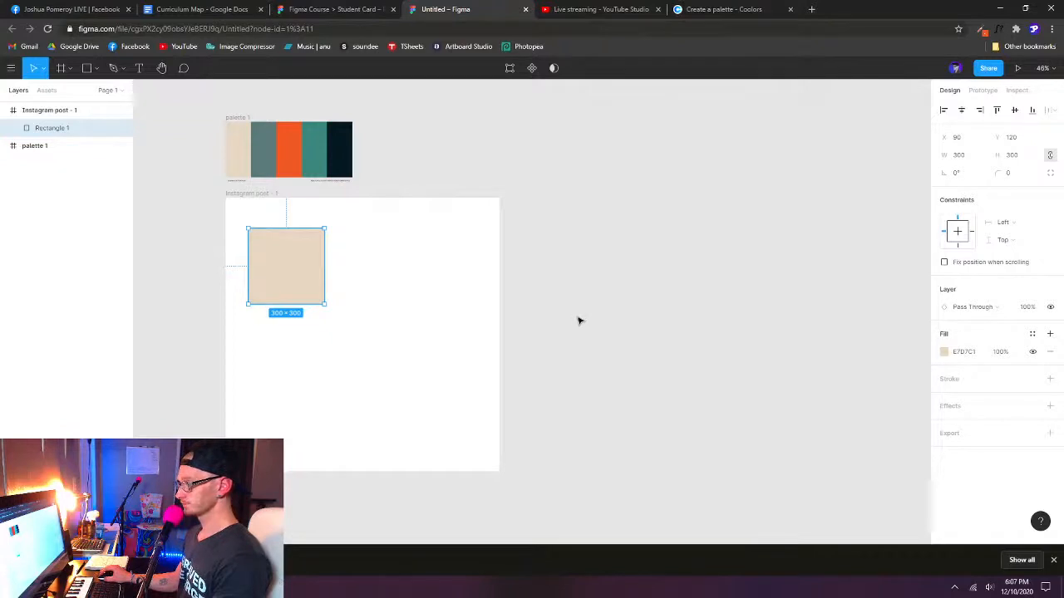
{"action": "left_click", "coordinate": [579, 321]}
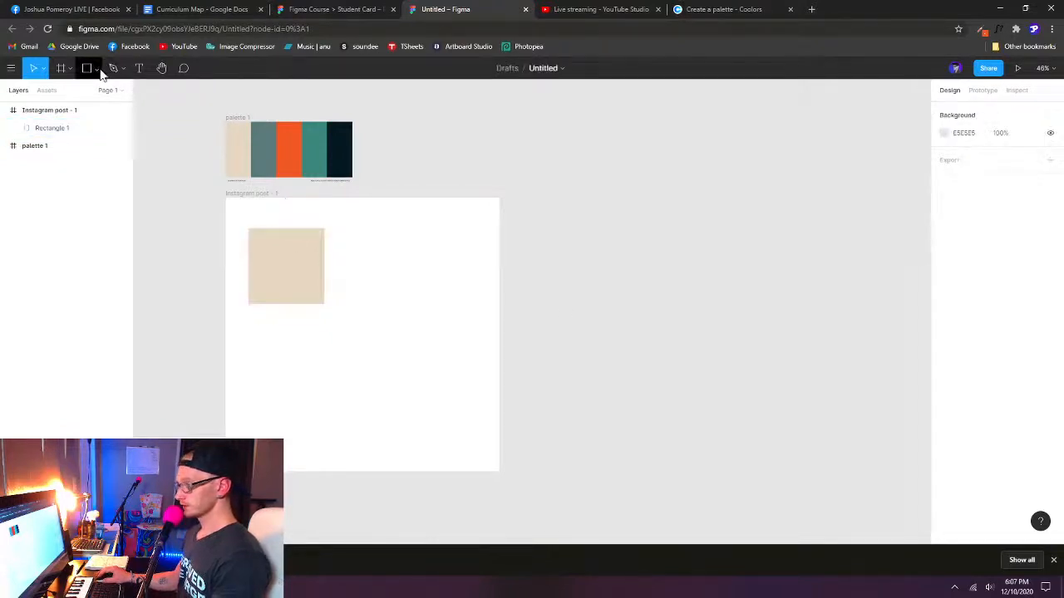
- Check the Lesson 01 reference shapes in the Student Card file, and draw a circle of about 277 × 277 beside the beige square in the untitled file
{"action": "left_click", "coordinate": [331, 8]}
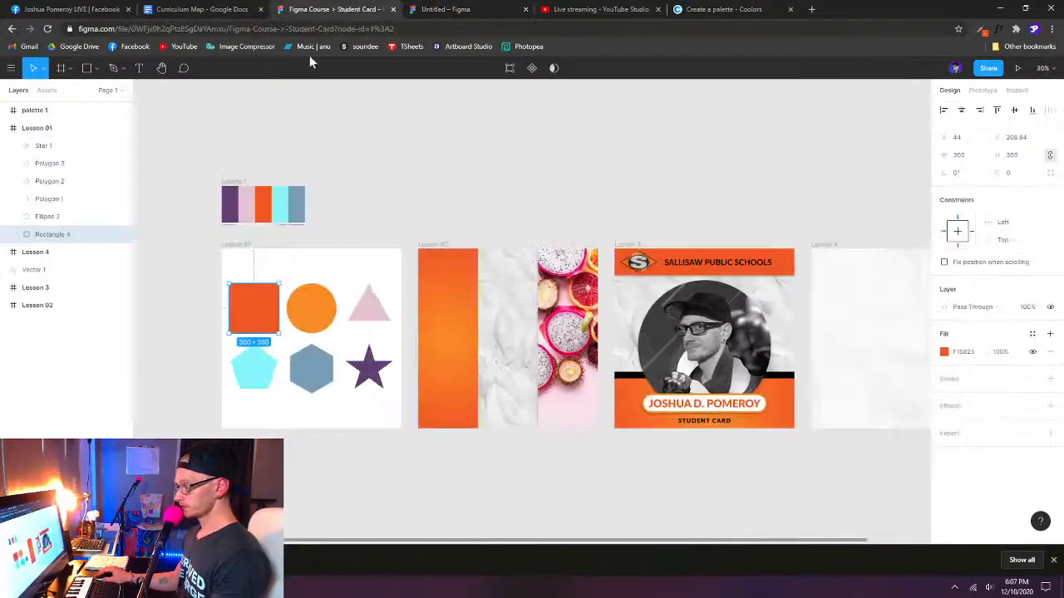
{"action": "left_click", "coordinate": [458, 11]}
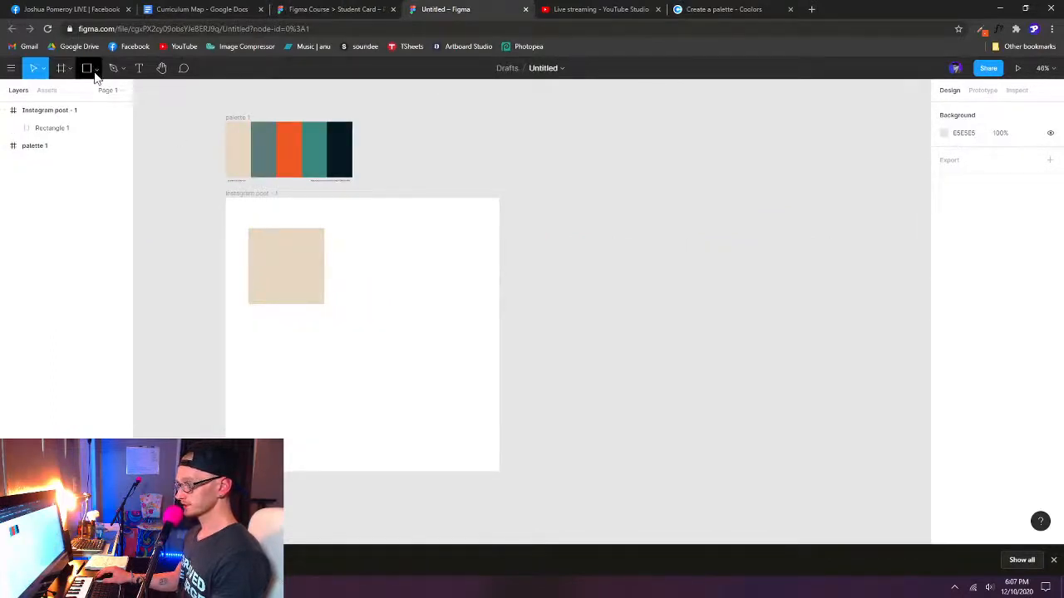
{"action": "left_click", "coordinate": [88, 70]}
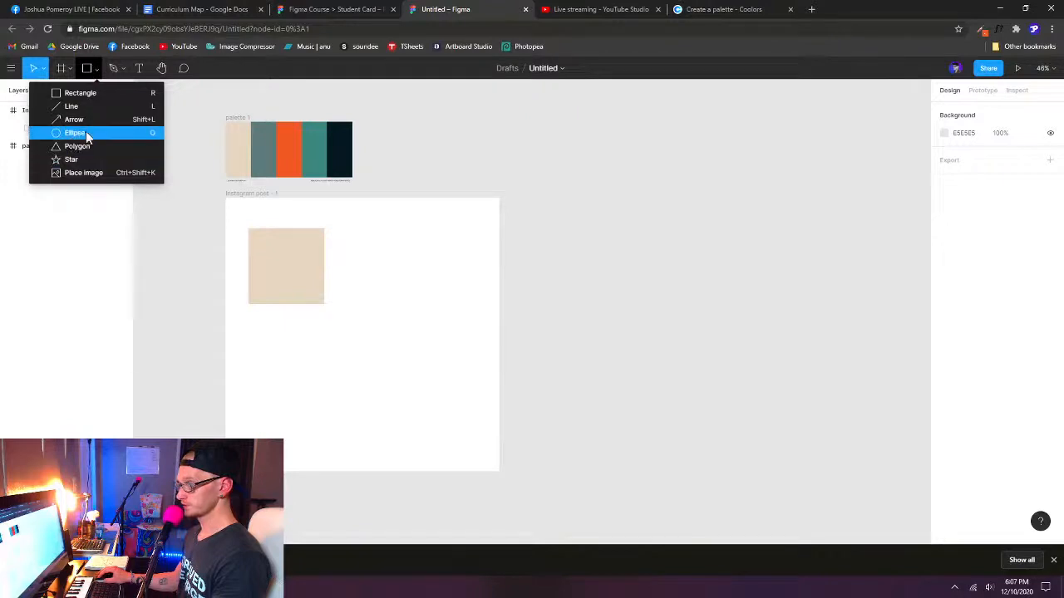
{"action": "left_click", "coordinate": [141, 132]}
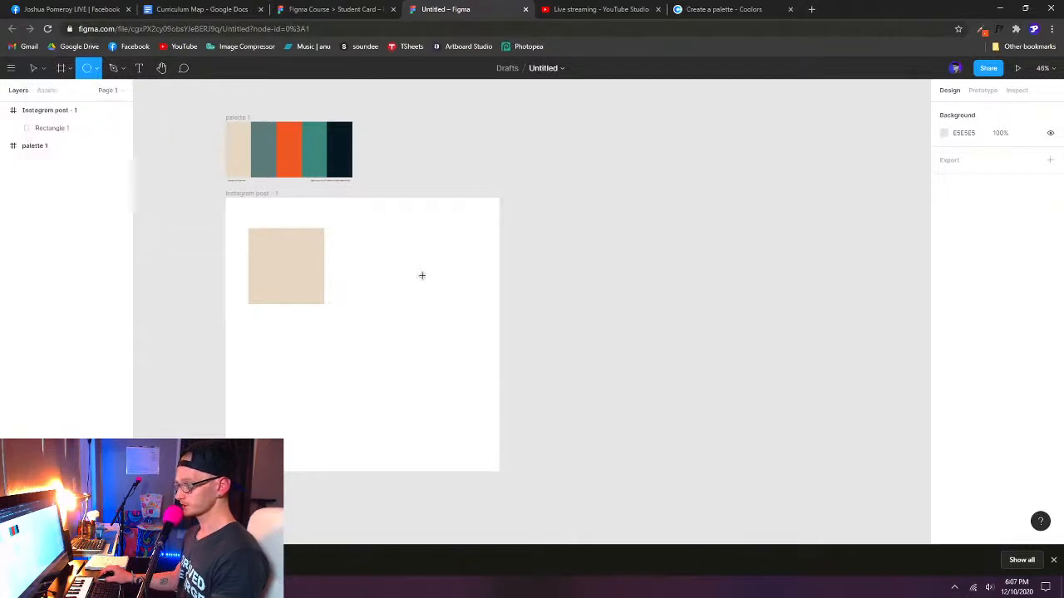
{"action": "left_click_drag", "start_coordinate": [362, 234], "coordinate": [433, 304]}
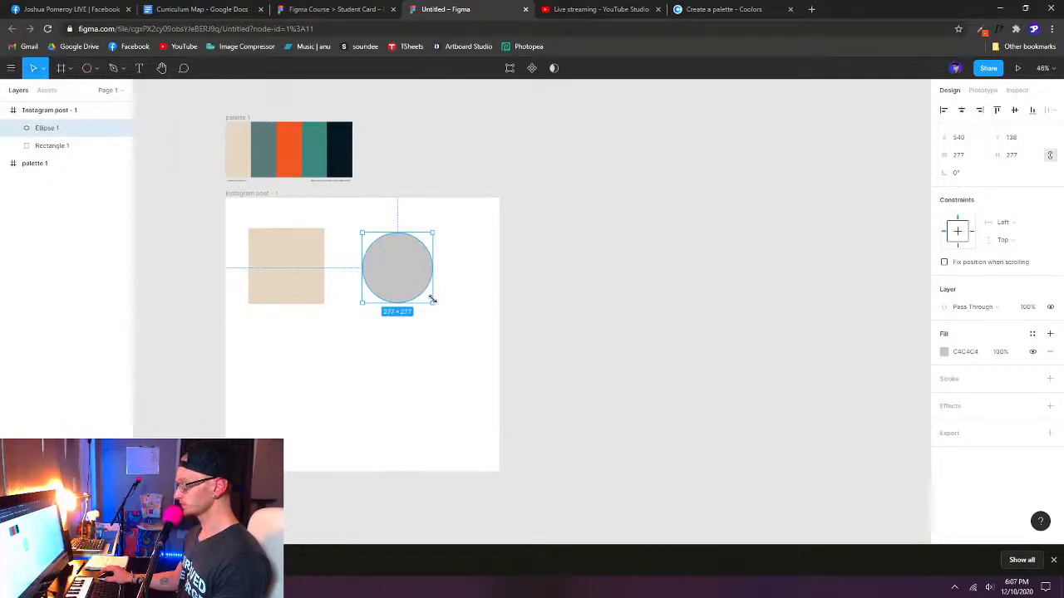
- Set the circle's size to 300 × 300 and fill it with the palette's grey-green 5B7B7A using the eyedropper
{"action": "left_click", "coordinate": [975, 162]}
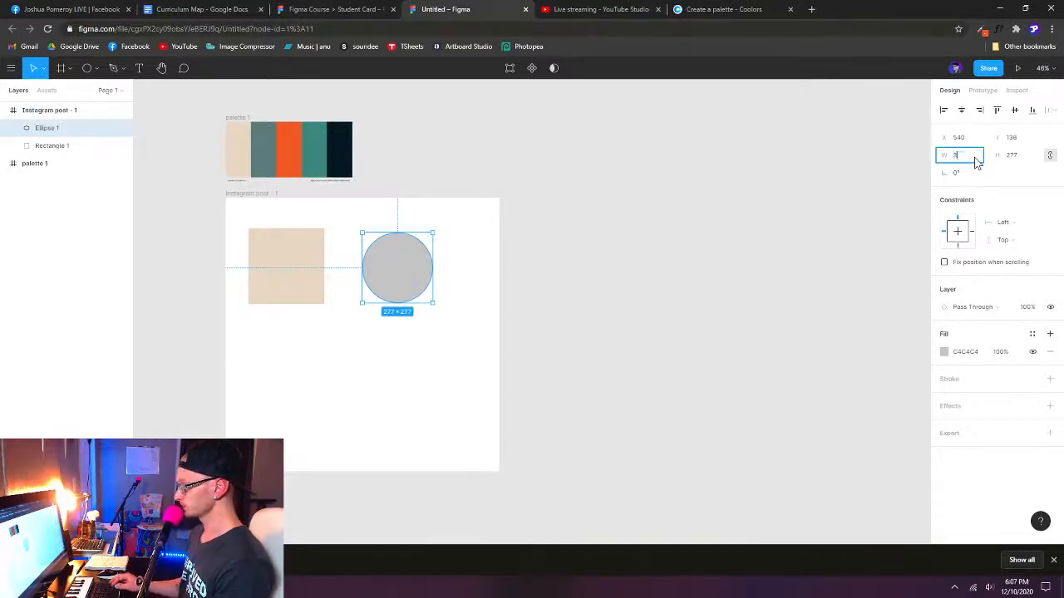
{"action": "key", "text": "Return"}
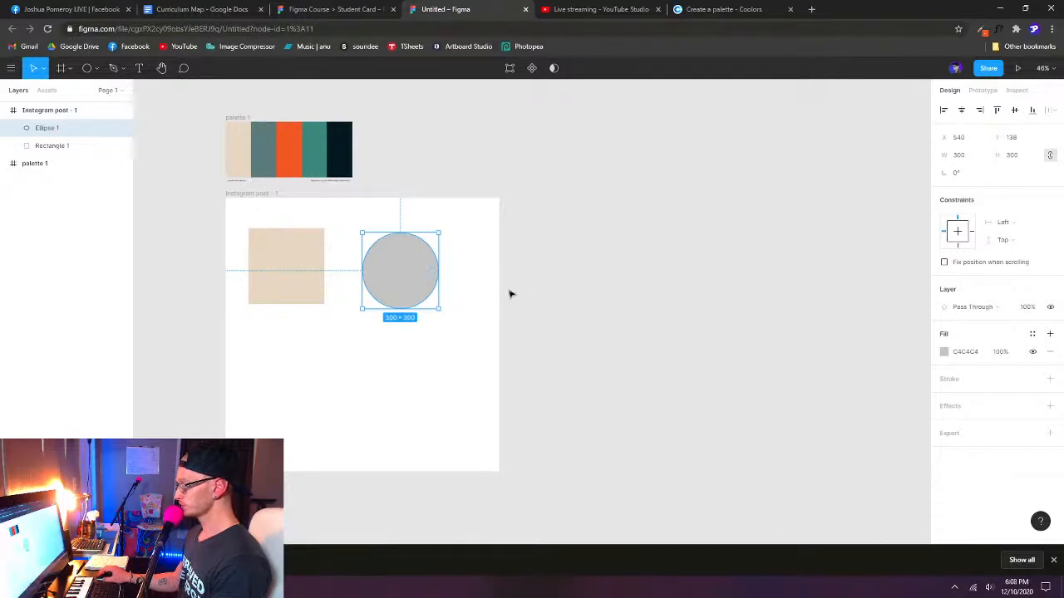
{"action": "key", "text": "i"}
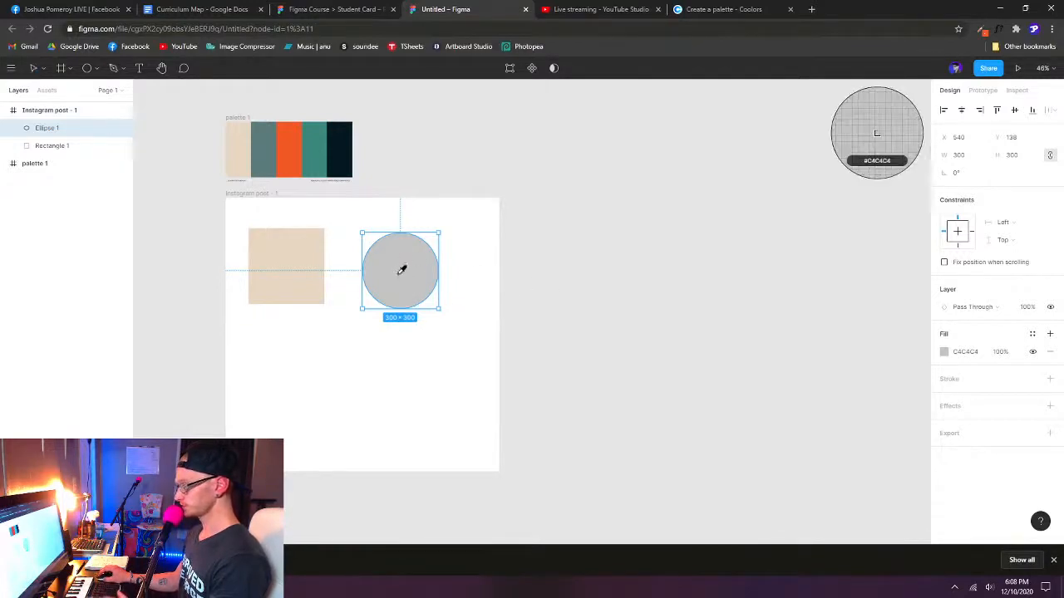
{"action": "left_click", "coordinate": [268, 140]}
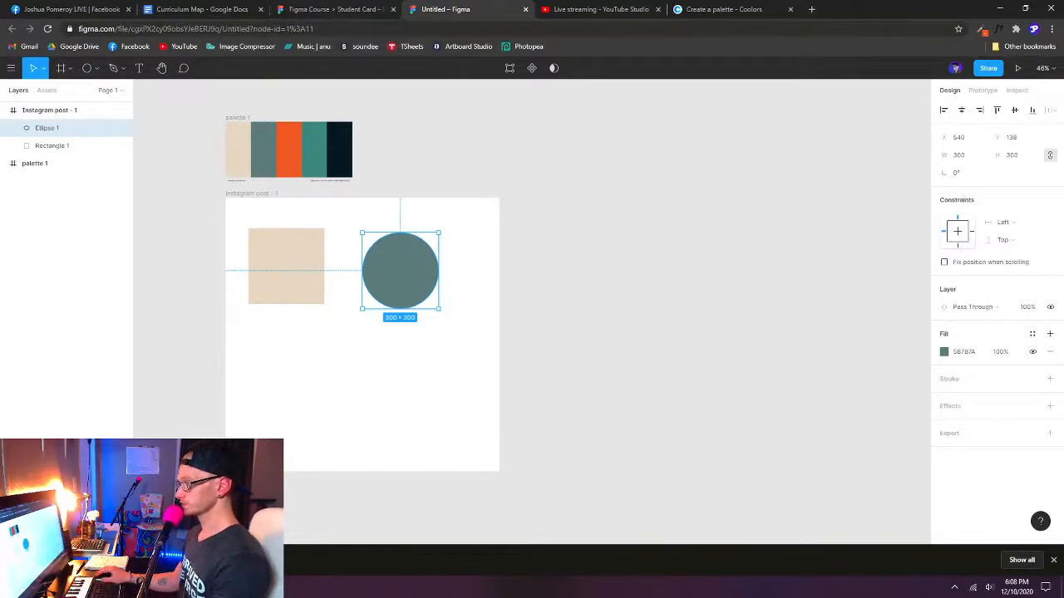
- Inspect the pink triangle in the Student Card file's Lesson 01 frame and return to the untitled file
{"action": "left_click", "coordinate": [346, 15]}
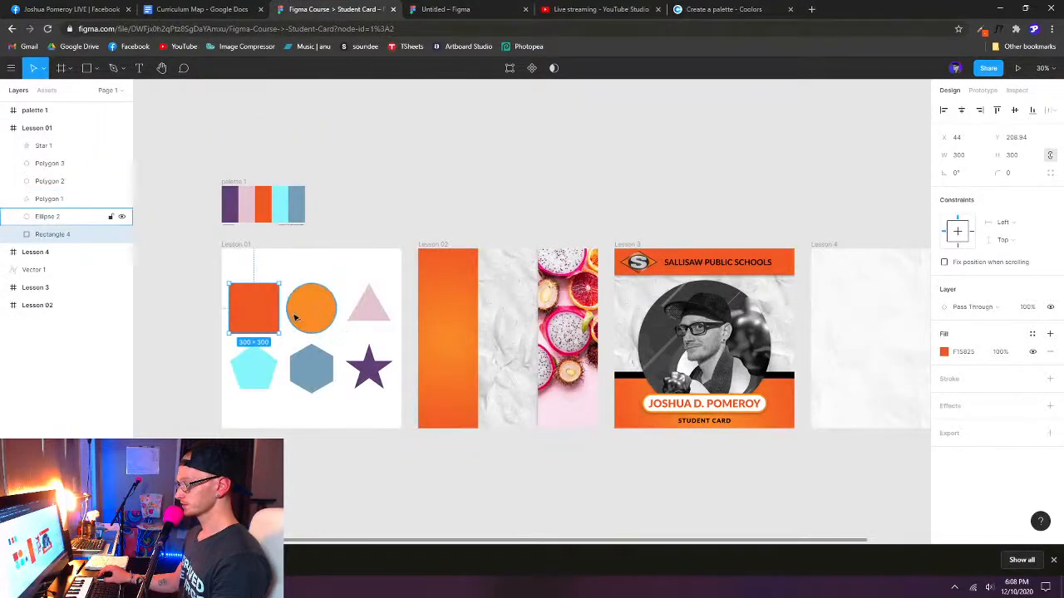
{"action": "left_click", "coordinate": [369, 310]}
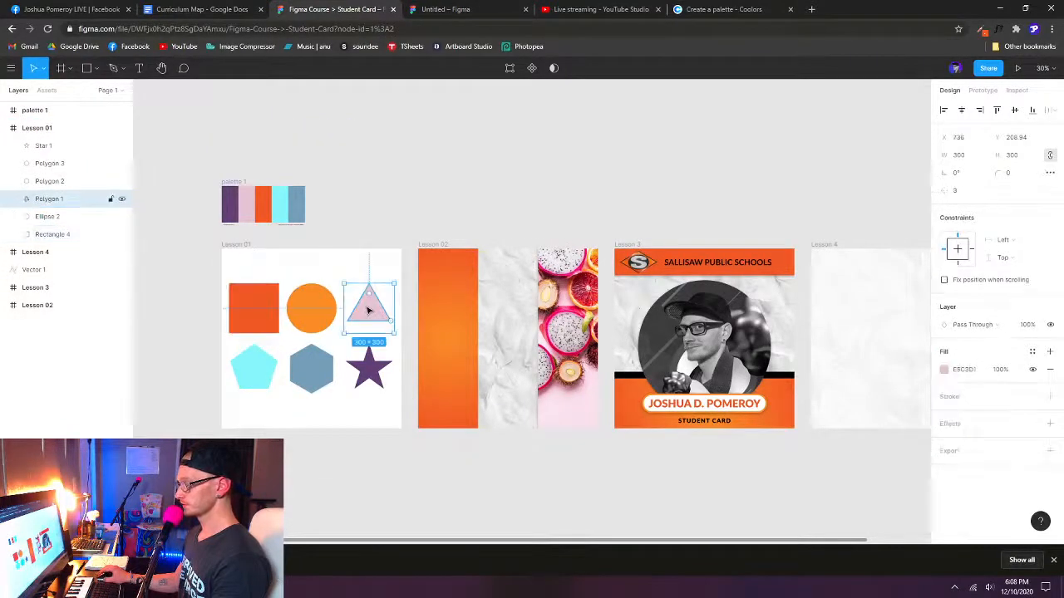
{"action": "left_click", "coordinate": [448, 10]}
{"action": "left_click", "coordinate": [326, 11]}
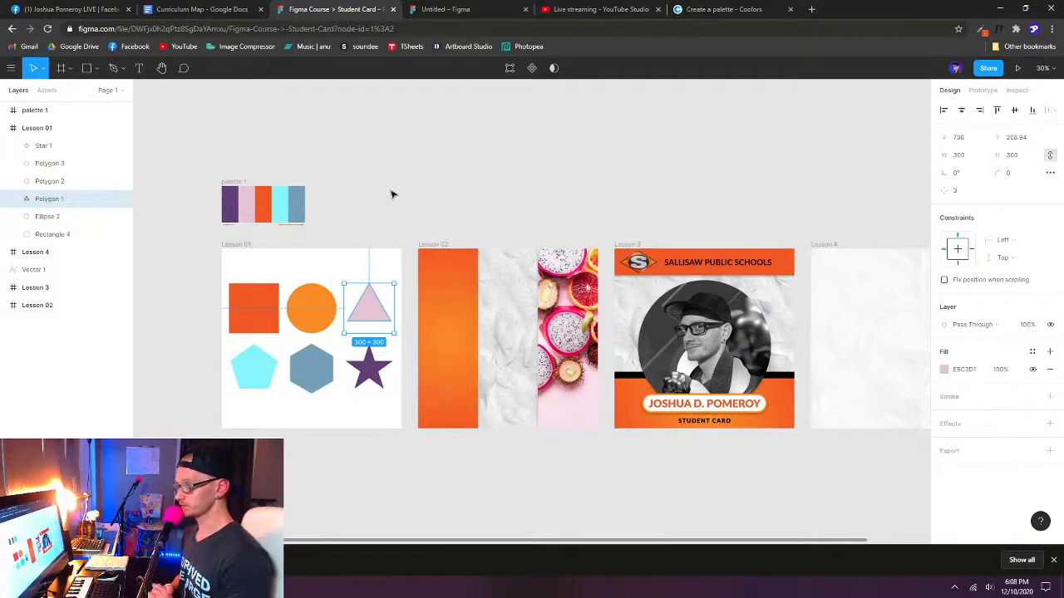
{"action": "left_click", "coordinate": [463, 10]}
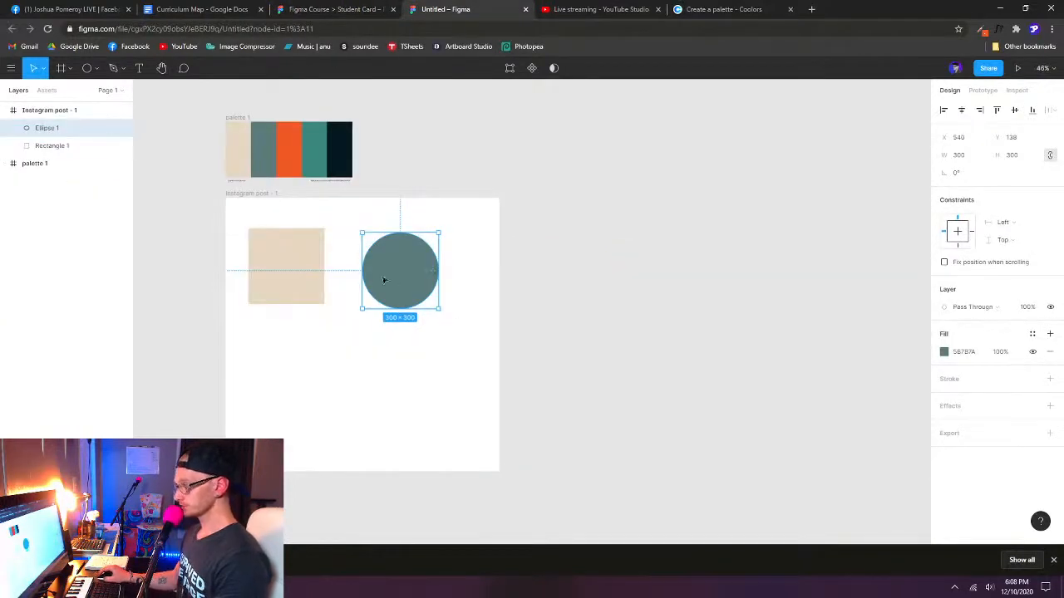
- Move the square and the circle closer together toward the frame's left edge, placing the circle at about X 372
{"action": "left_click_drag", "start_coordinate": [399, 280], "coordinate": [367, 280]}
{"action": "left_click_drag", "start_coordinate": [272, 268], "coordinate": [267, 268]}
{"action": "left_click_drag", "start_coordinate": [358, 272], "coordinate": [347, 269]}
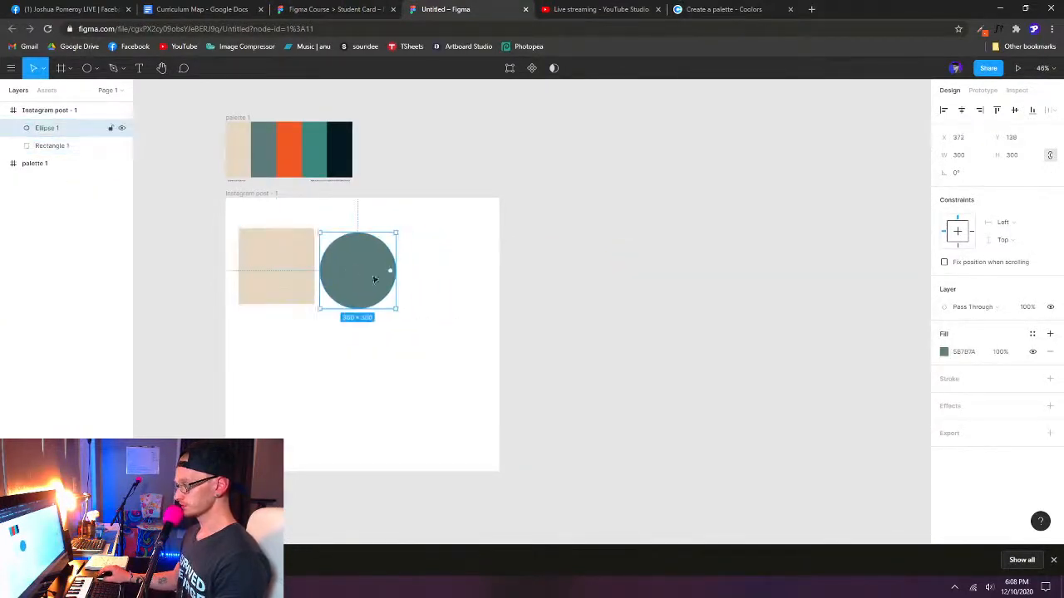
- Draw a triangle of about 258 × 258 with the Polygon tool, beside the grey-green circle in the Instagram post frame
{"action": "left_click", "coordinate": [97, 71]}
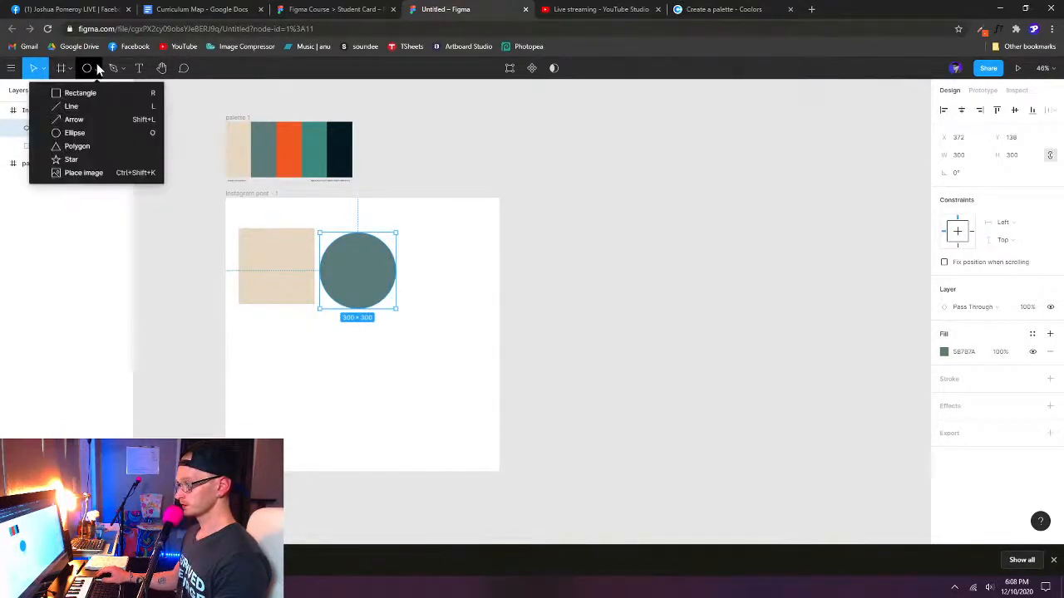
{"action": "left_click", "coordinate": [83, 147]}
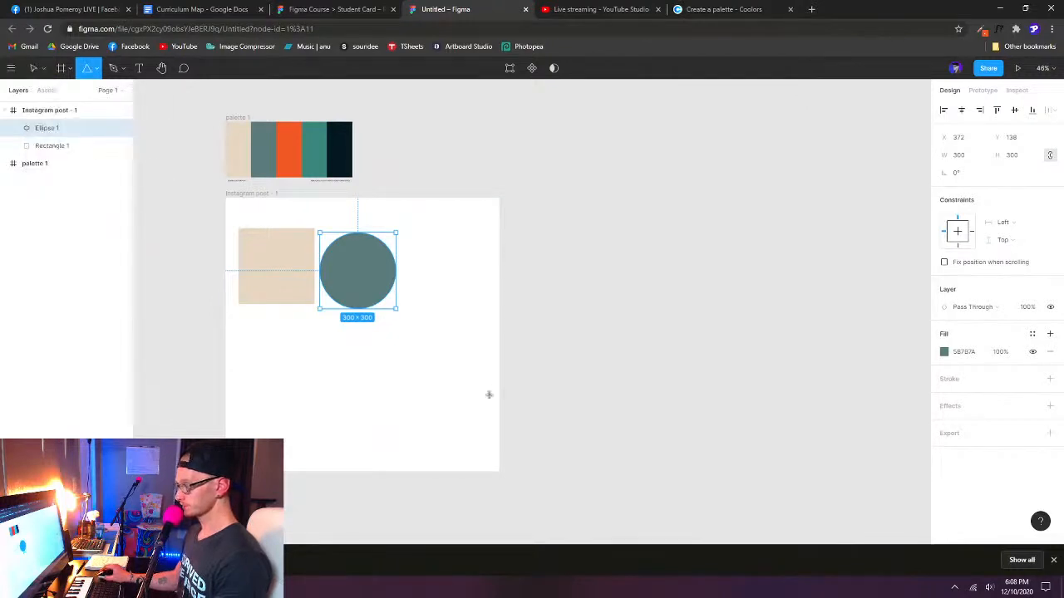
{"action": "left_click_drag", "start_coordinate": [421, 248], "coordinate": [488, 314]}
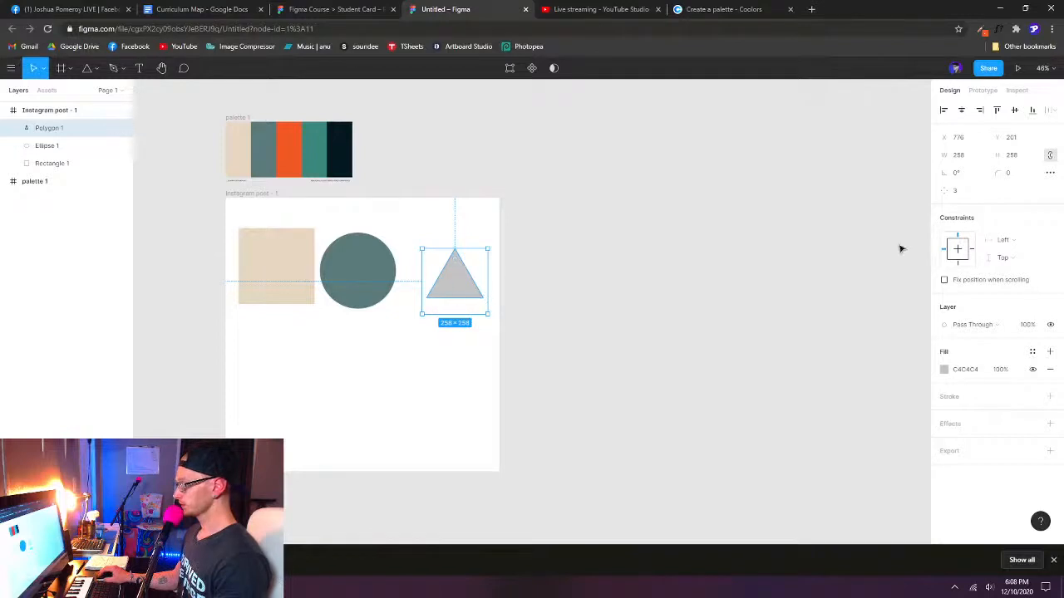
- Set the triangle's size to 300 × 300 and move it slightly toward the circle, to about X 739, Y 190
{"action": "left_click", "coordinate": [971, 158]}
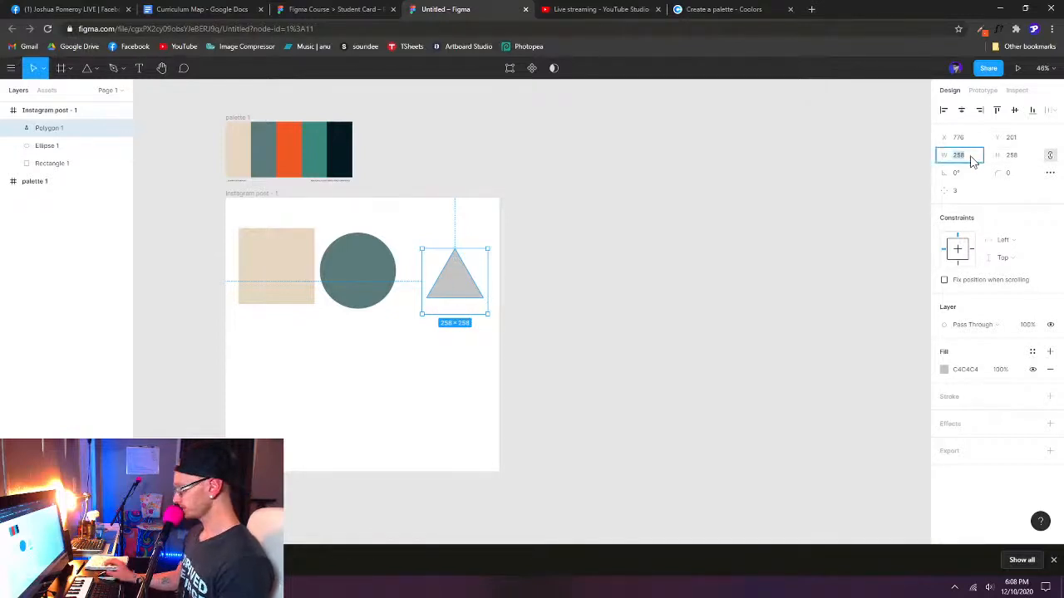
{"action": "type", "text": "300"}
{"action": "key", "text": "Return"}
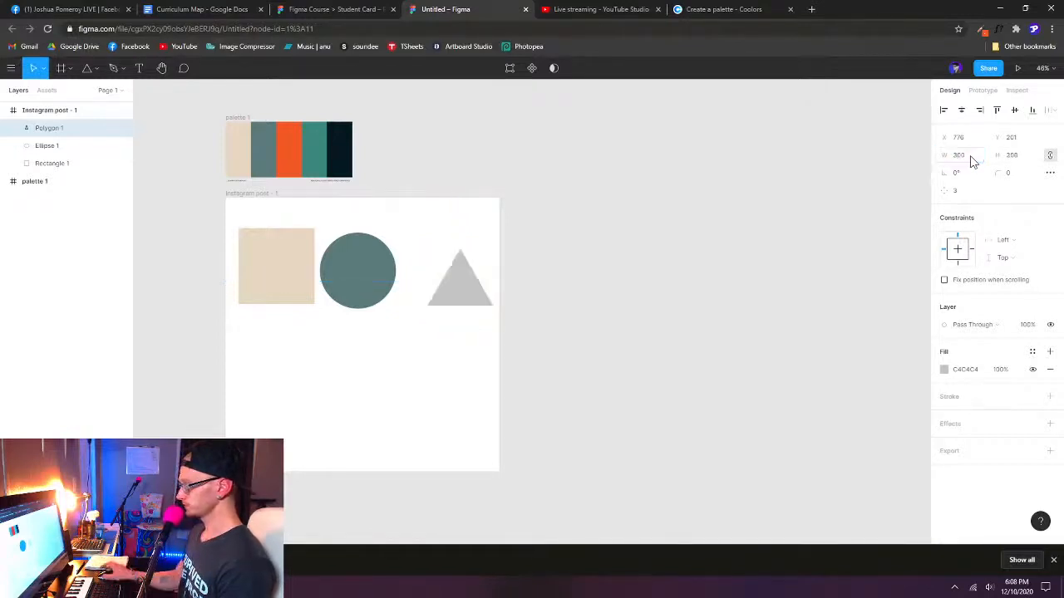
{"action": "left_click_drag", "start_coordinate": [460, 301], "coordinate": [451, 298]}
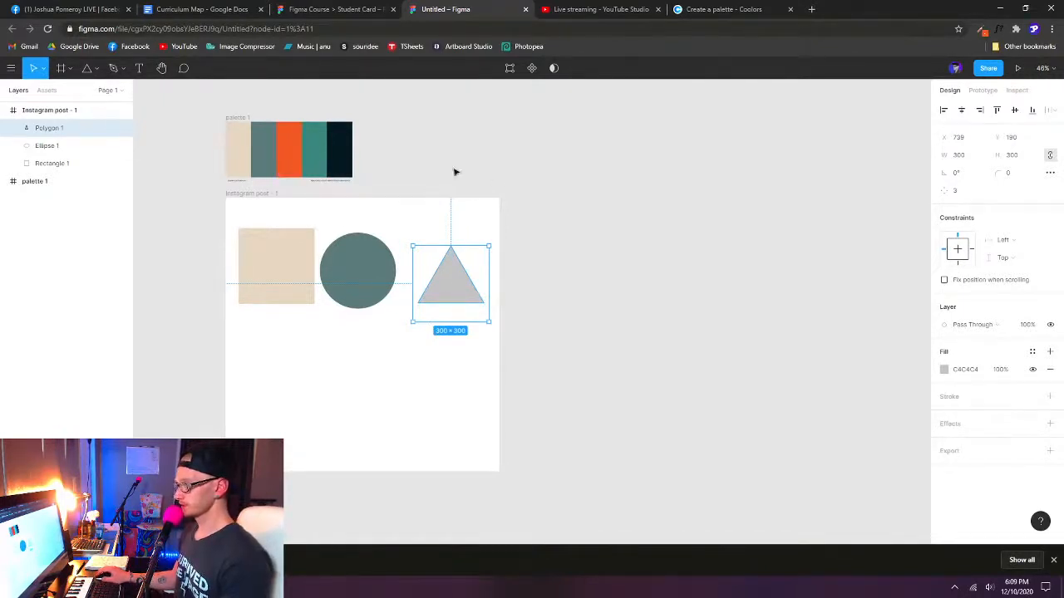
- Copy the properties of the palette's orange swatch and paste them onto the triangle to give it the orange fill
{"action": "left_click", "coordinate": [293, 156]}
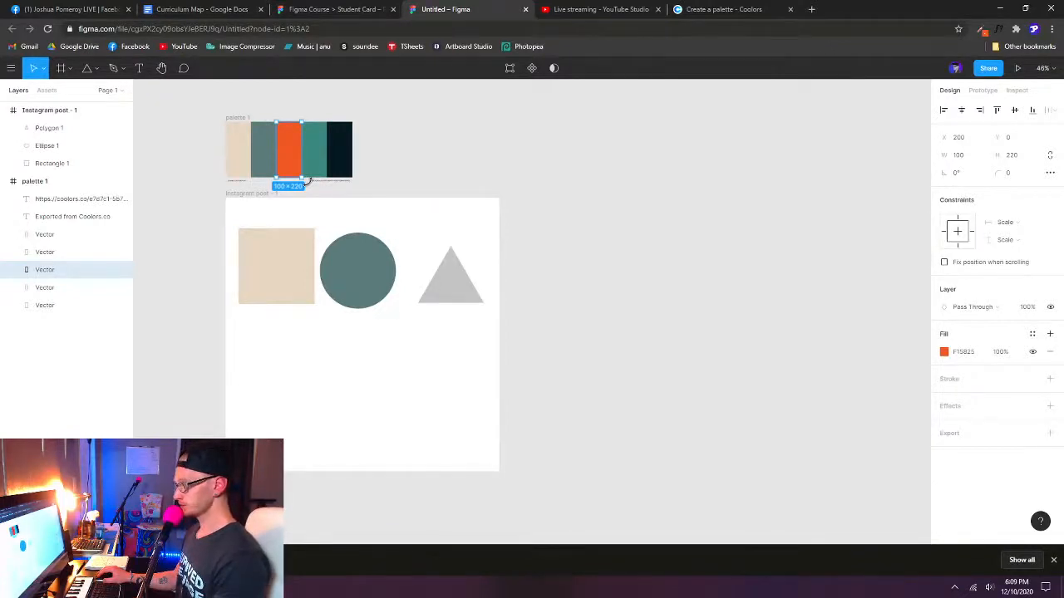
{"action": "left_click", "coordinate": [465, 295]}
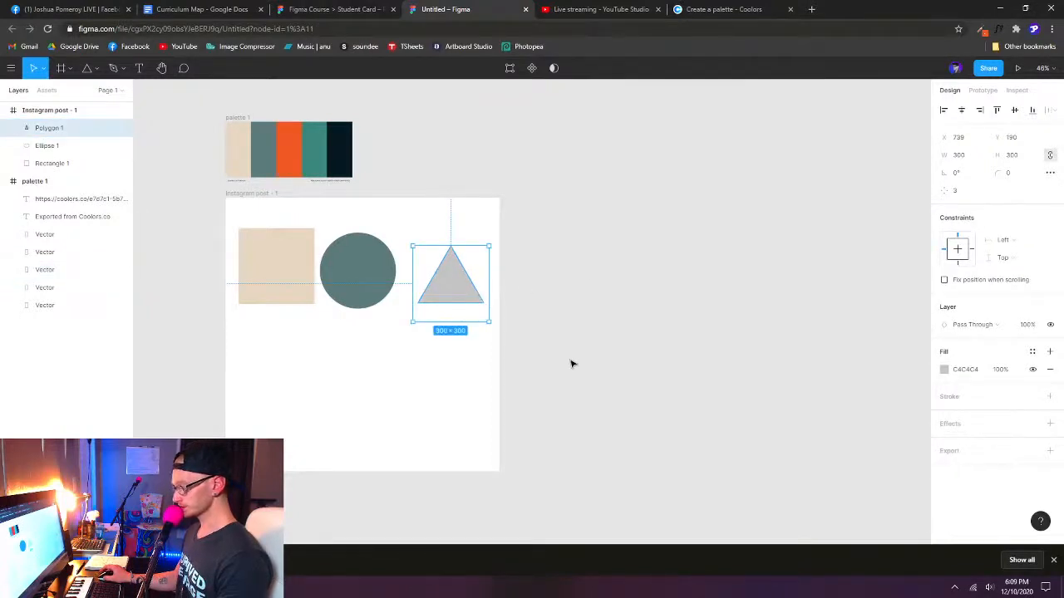
{"action": "key", "text": "ctrl+alt+v"}
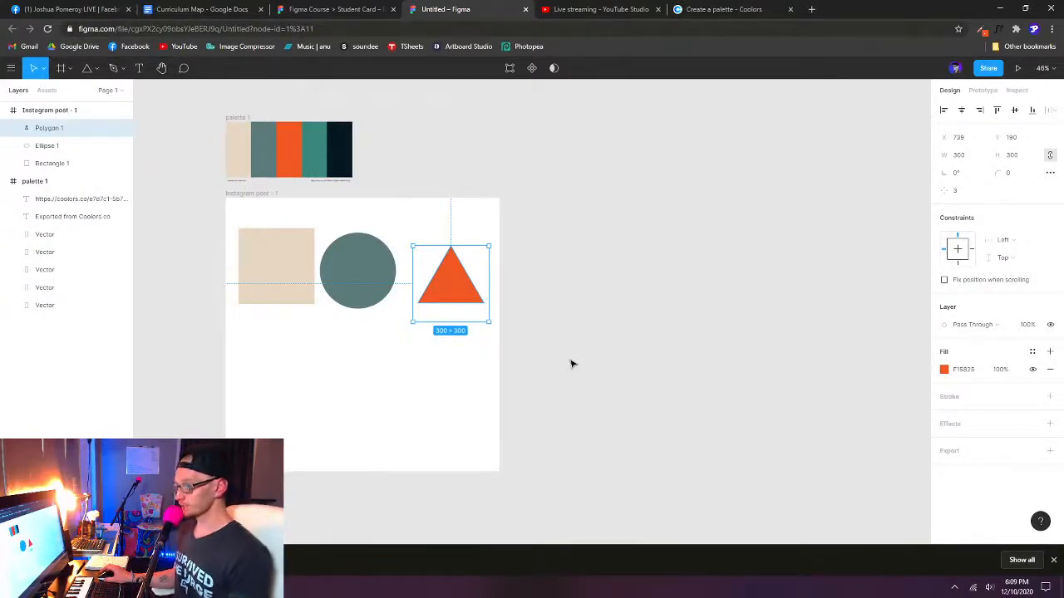
{"action": "left_click", "coordinate": [67, 269]}
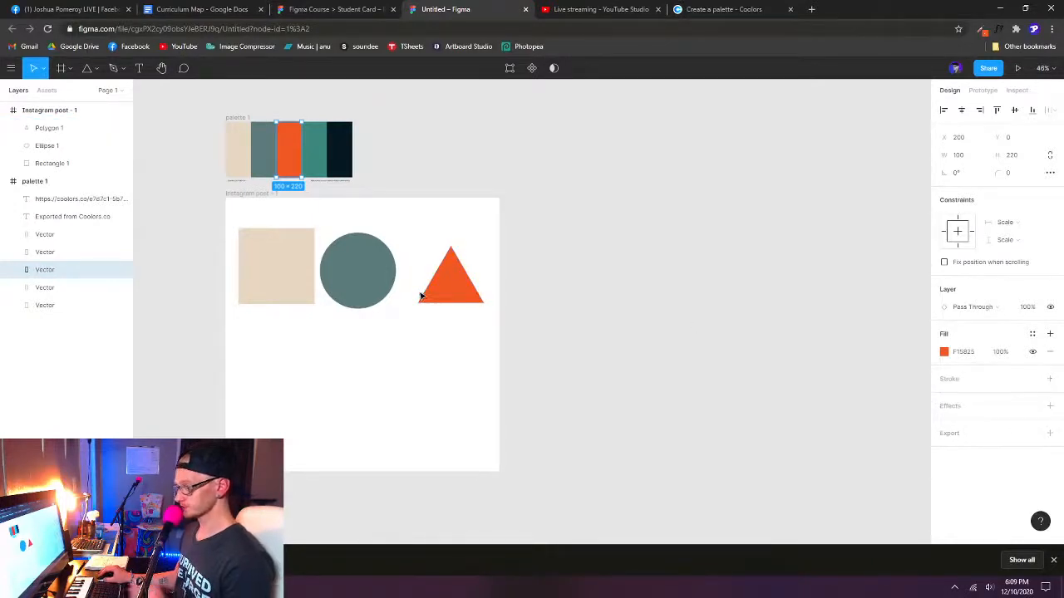
{"action": "left_click", "coordinate": [441, 293]}
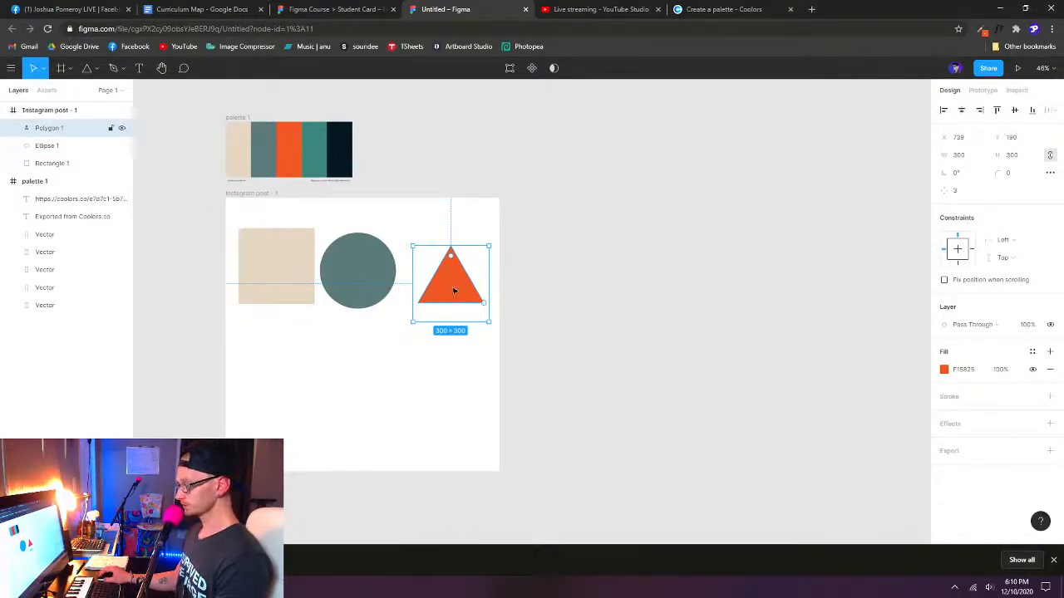
- Duplicate the orange triangle beneath the square at about X 51, Y 575, and check the pentagon's settings in the Student Card file
{"action": "left_click_drag", "start_coordinate": [457, 284], "coordinate": [284, 372]}
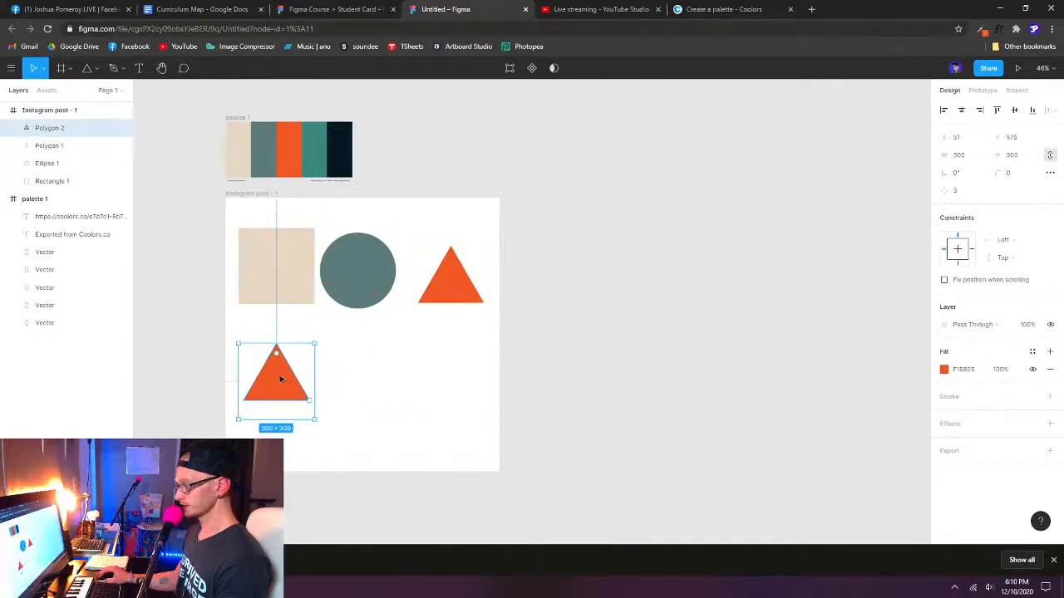
{"action": "left_click", "coordinate": [307, 12]}
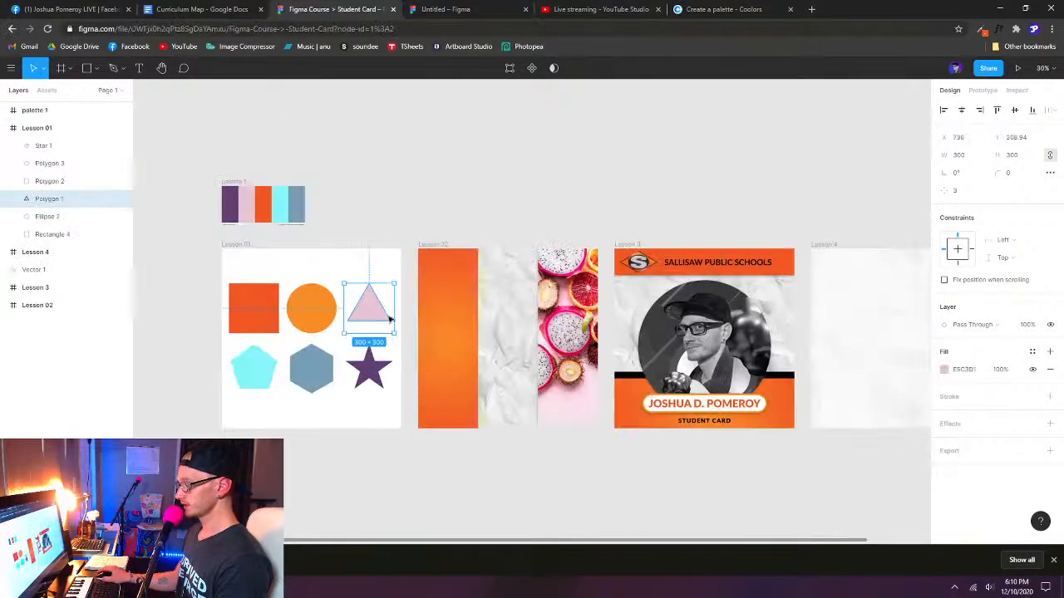
{"action": "left_click", "coordinate": [253, 370]}
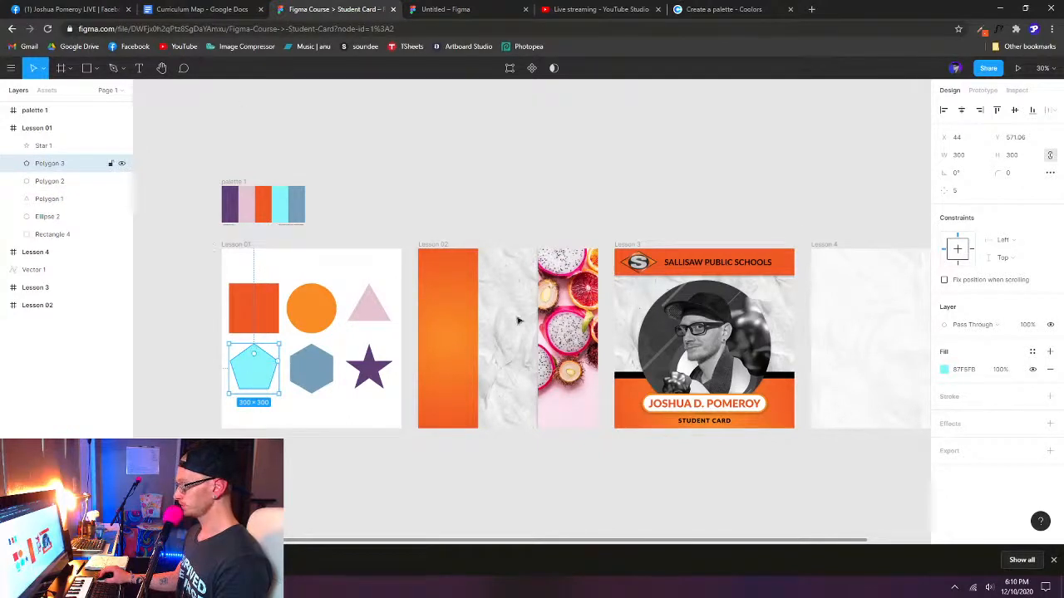
{"action": "left_click", "coordinate": [447, 8]}
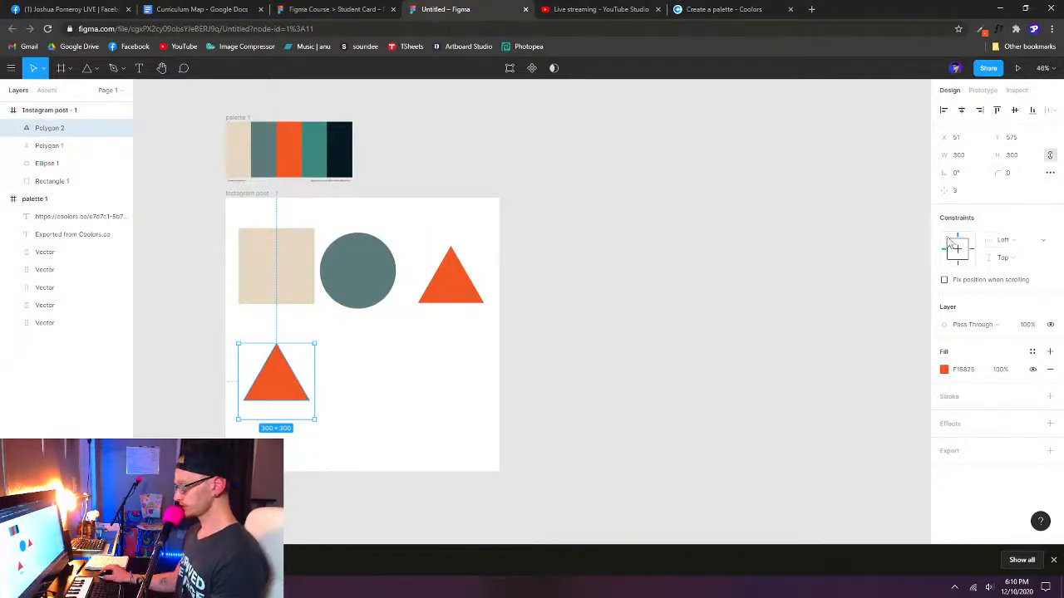
- Set the duplicated triangle's point count to 5 and fill it with the palette's teal 3C887E using the eyedropper
{"action": "left_click", "coordinate": [961, 192]}
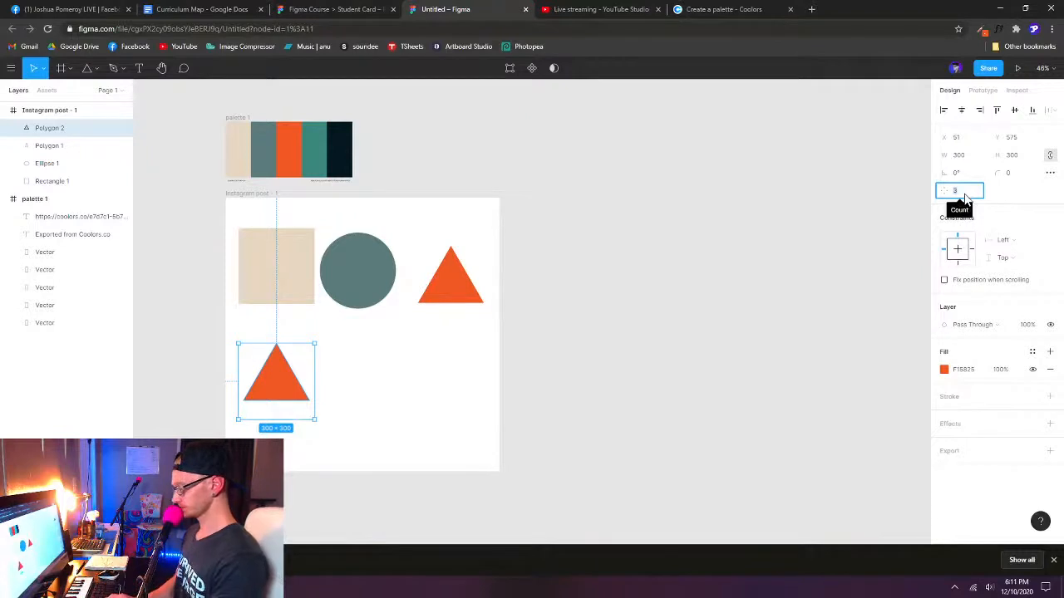
{"action": "type", "text": "5"}
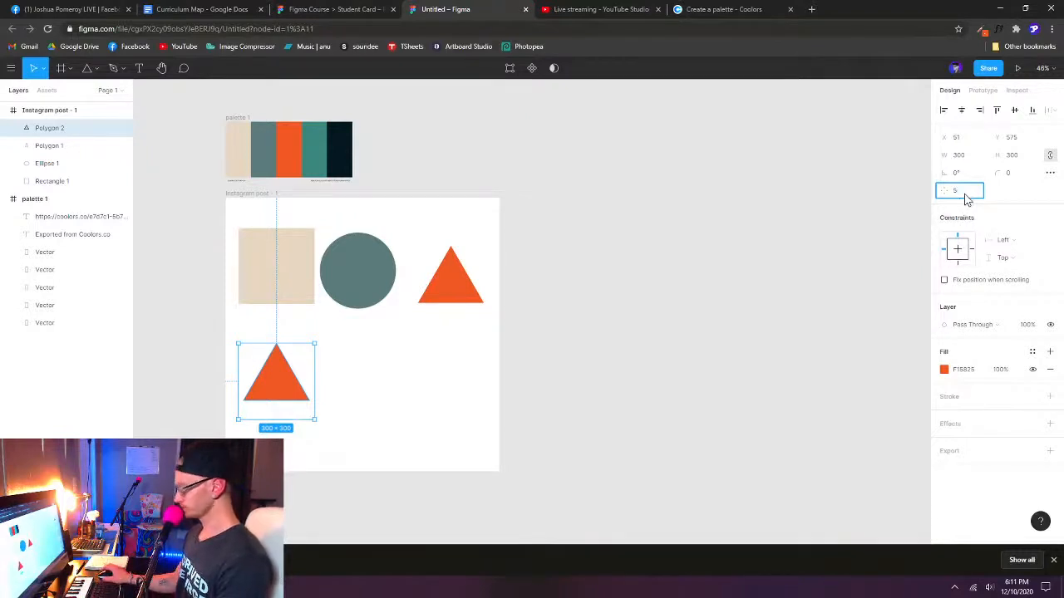
{"action": "key", "text": "Return"}
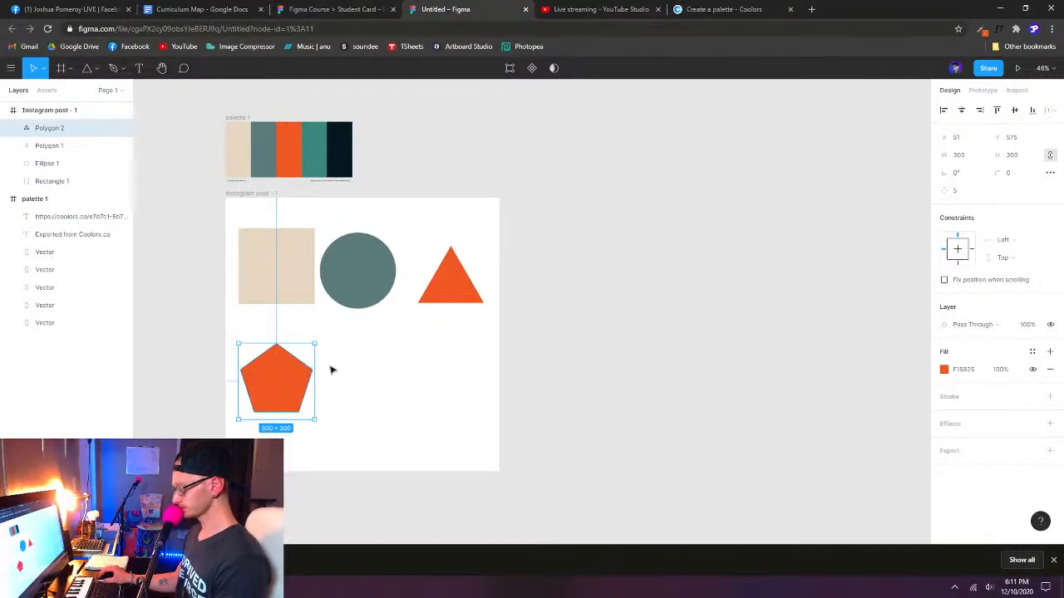
{"action": "key", "text": "i"}
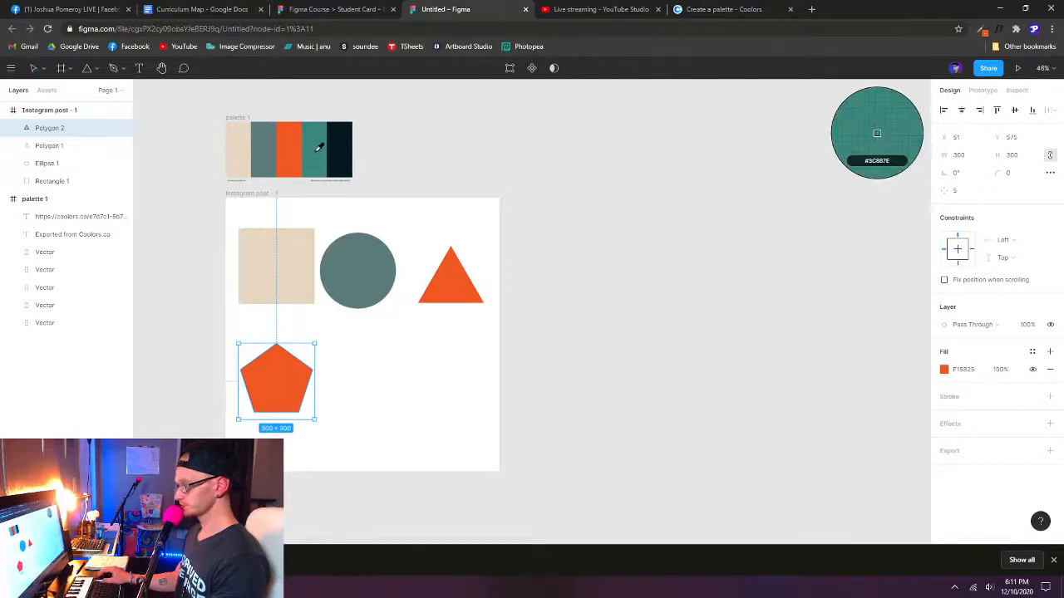
{"action": "left_click", "coordinate": [320, 150]}
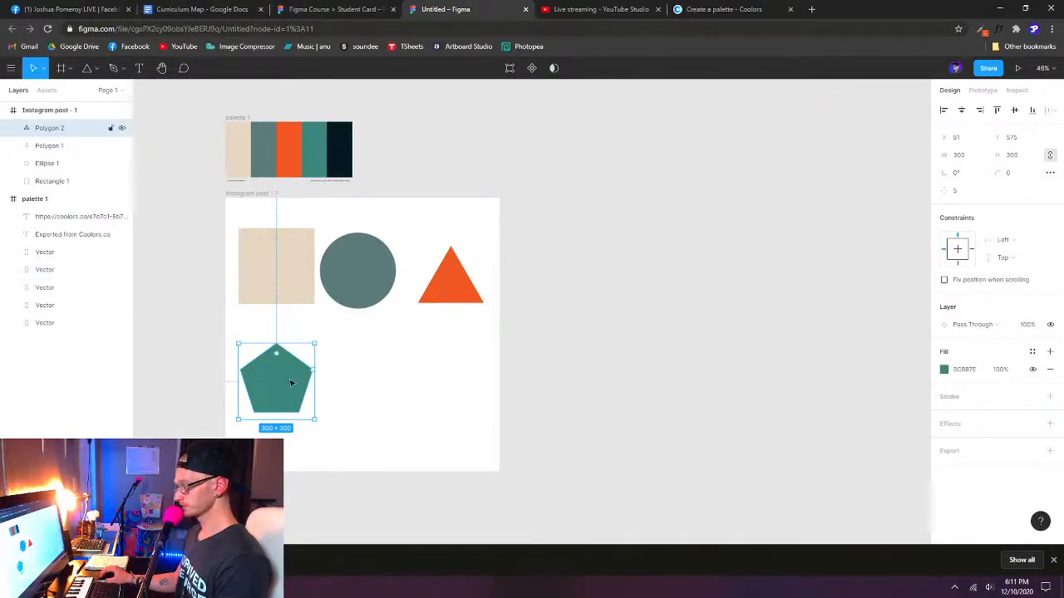
- Duplicate the pentagon beneath the circle at about X 407, Y 575, and check the hexagon in the Student Card file
{"action": "left_click_drag", "start_coordinate": [278, 390], "coordinate": [368, 382]}
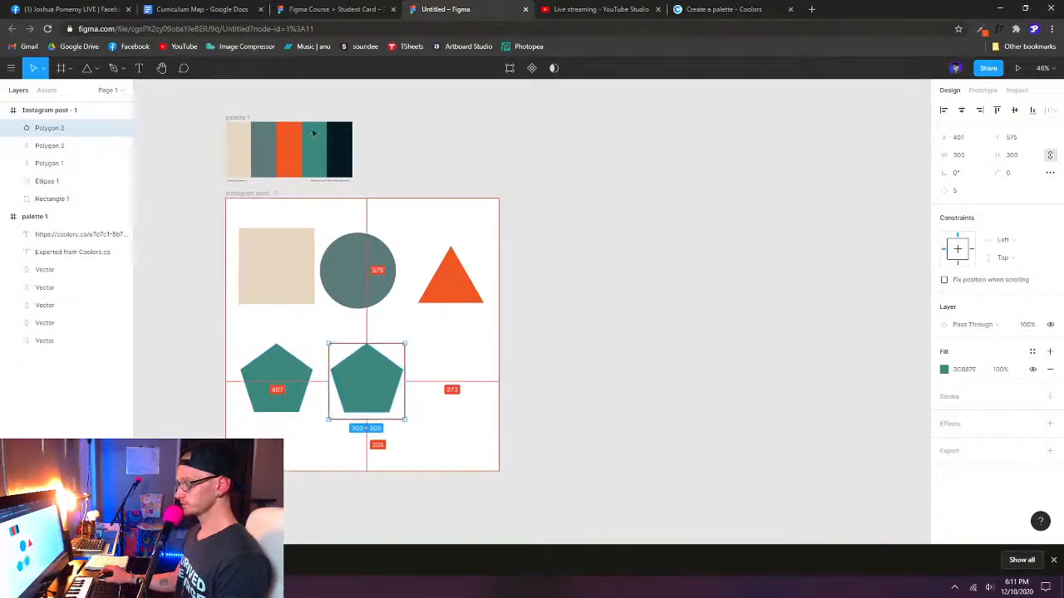
{"action": "left_click", "coordinate": [334, 9]}
{"action": "left_click", "coordinate": [66, 182]}
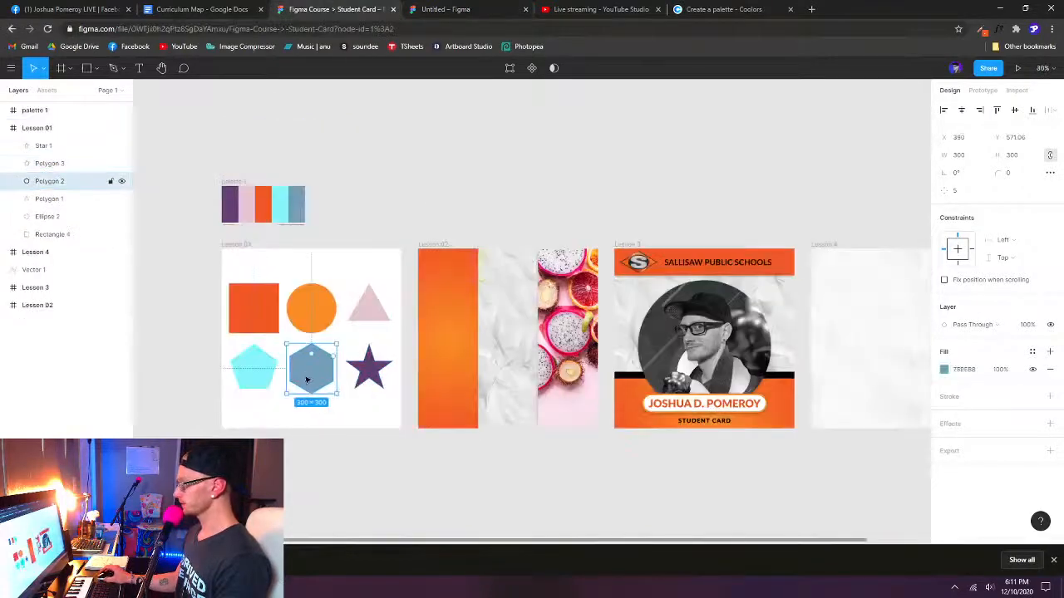
{"action": "left_click", "coordinate": [458, 10]}
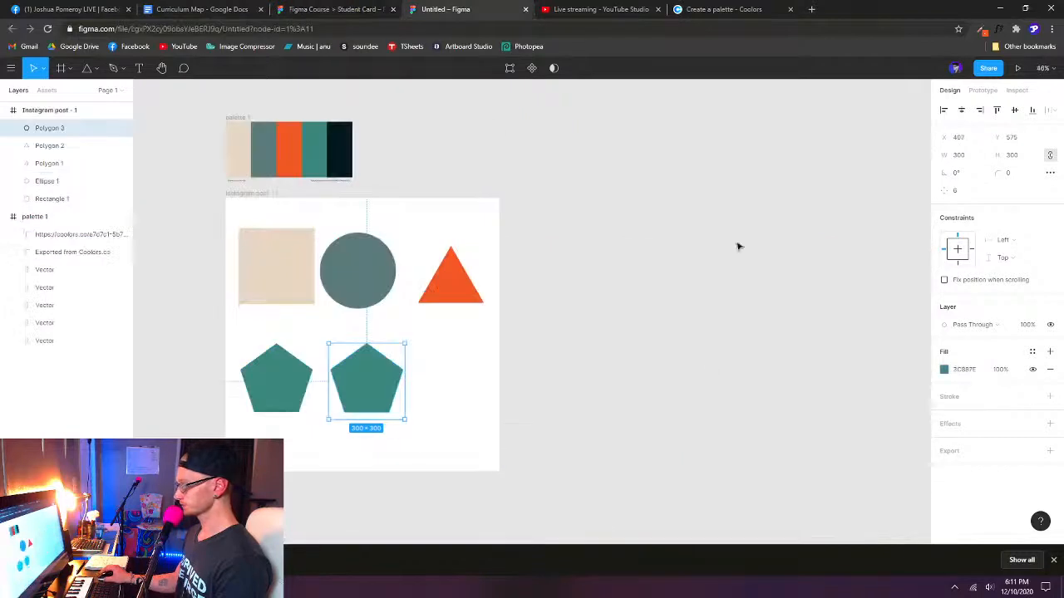
- Set the duplicated pentagon's point count to 6 and fill it with the palette's near-black 051923 using the eyedropper
{"action": "left_click", "coordinate": [964, 190]}
{"action": "type", "text": "6"}
{"action": "key", "text": "Return"}
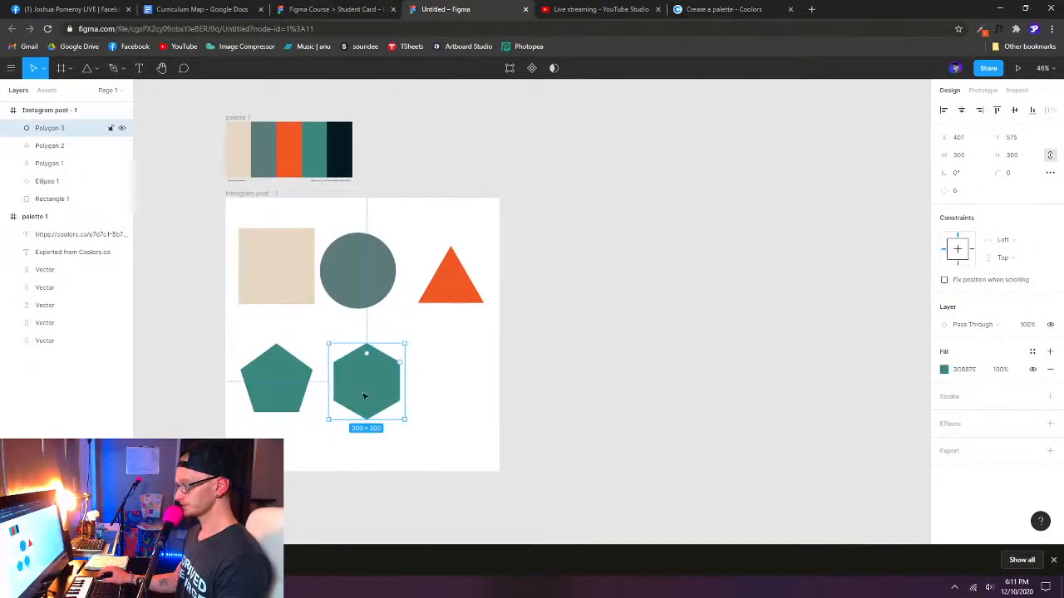
{"action": "key", "text": "i"}
{"action": "left_click", "coordinate": [346, 148]}
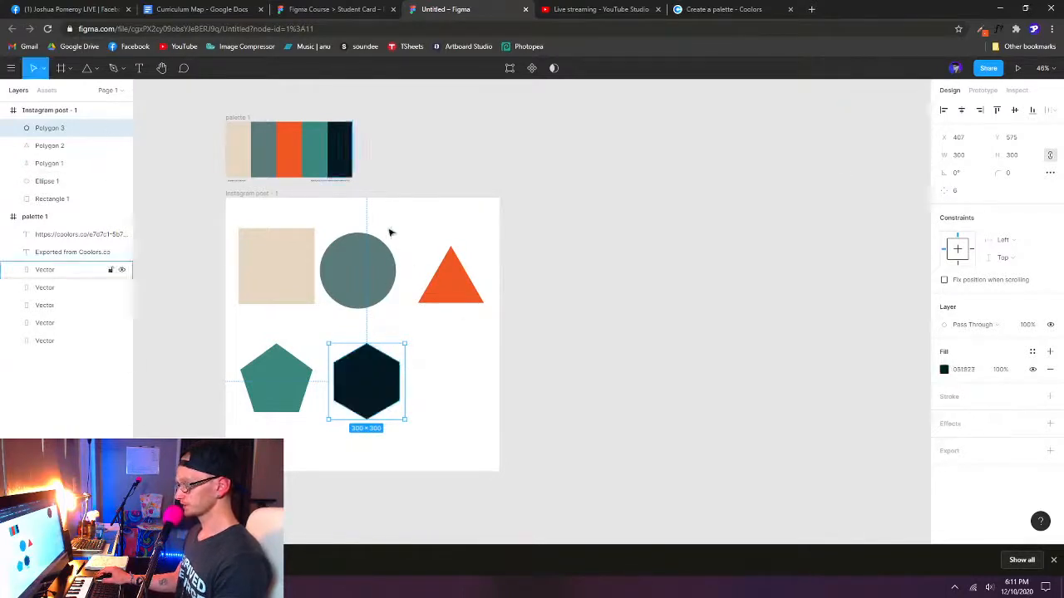
- Check the Student Card reference again, and draw a star of about 239 × 239 beside the hexagon in the untitled file
{"action": "left_click", "coordinate": [323, 10]}
{"action": "left_click", "coordinate": [429, 10]}
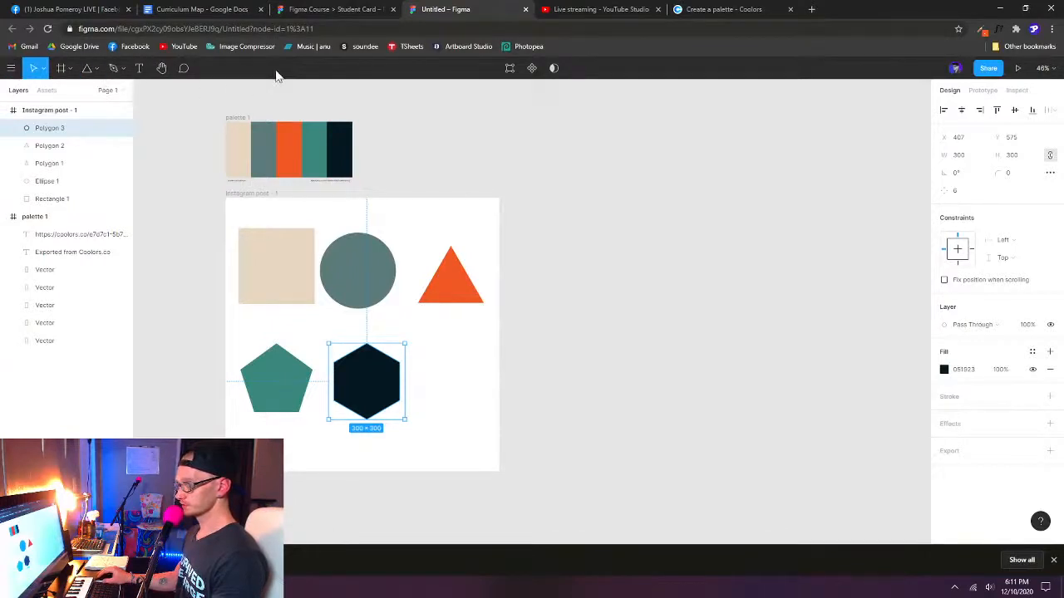
{"action": "left_click", "coordinate": [100, 72]}
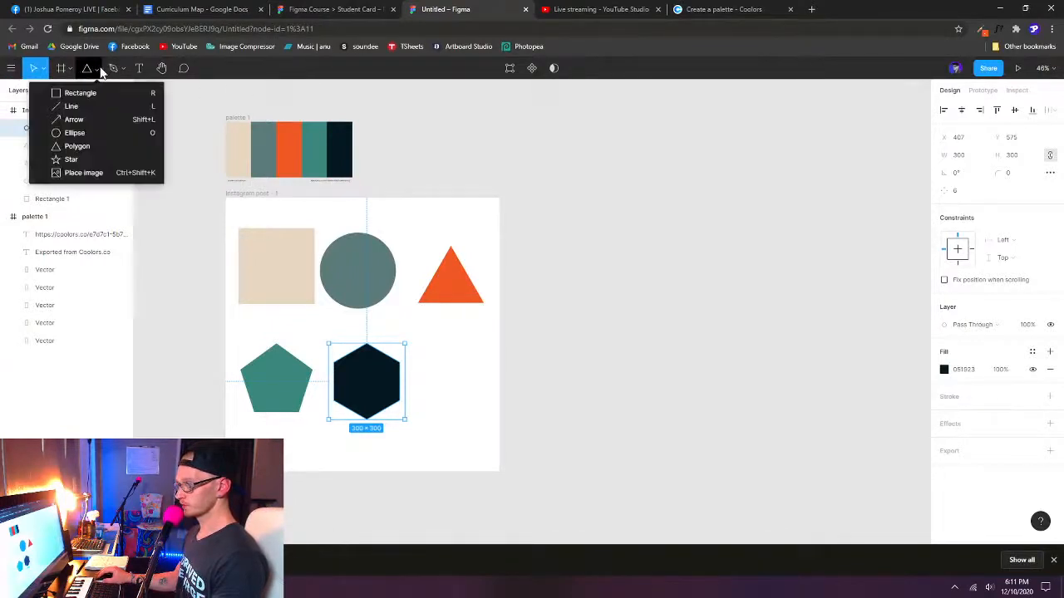
{"action": "left_click", "coordinate": [70, 161]}
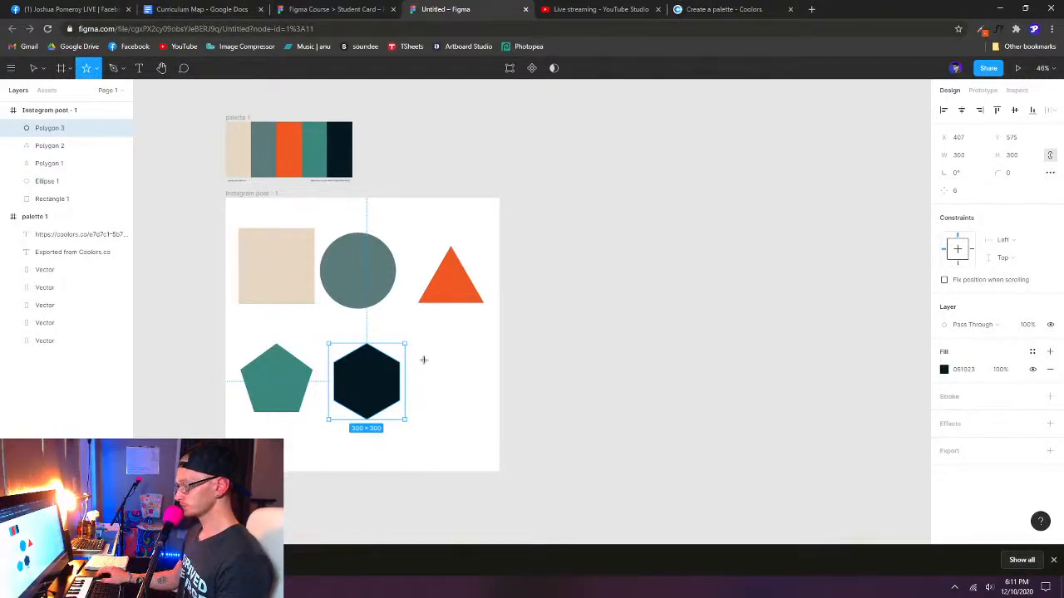
{"action": "left_click_drag", "start_coordinate": [424, 359], "coordinate": [485, 419]}
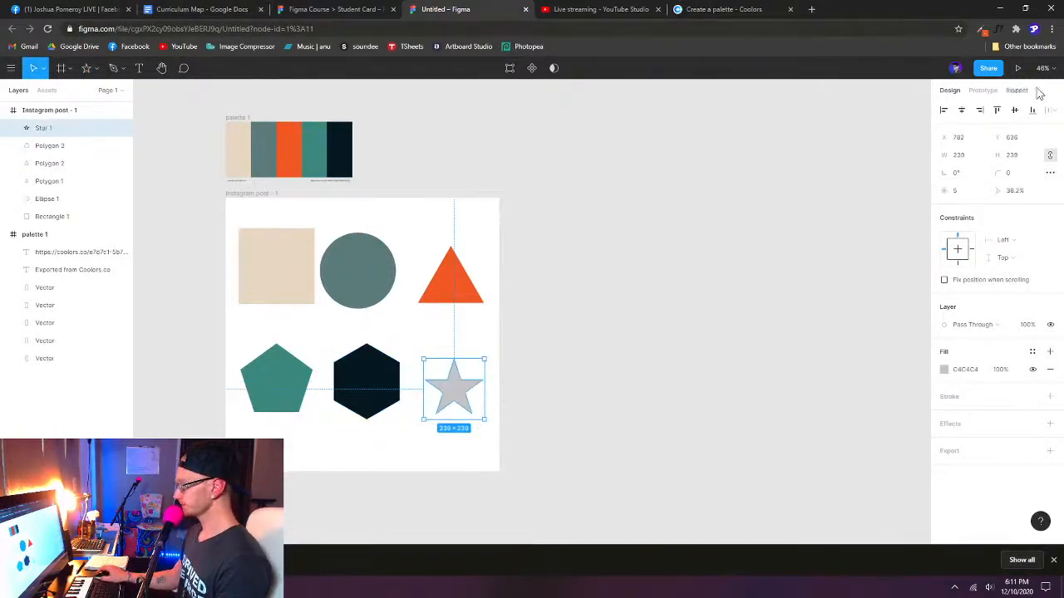
- Set the star's size to 300 × 300 and fill it with the palette's beige E7D7C1 using the eyedropper
{"action": "left_click", "coordinate": [968, 163]}
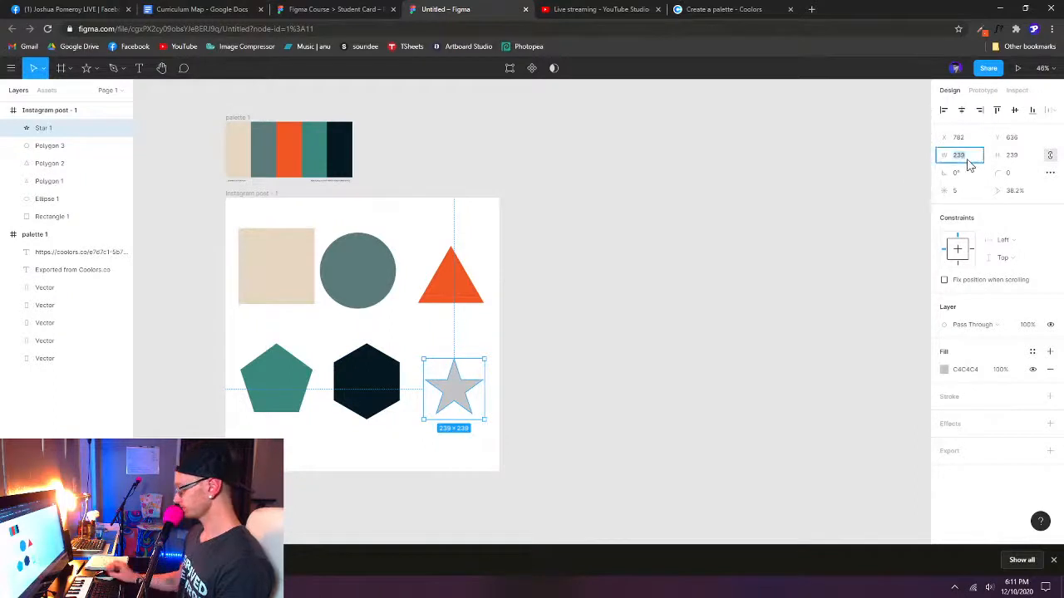
{"action": "type", "text": "300"}
{"action": "key", "text": "Return"}
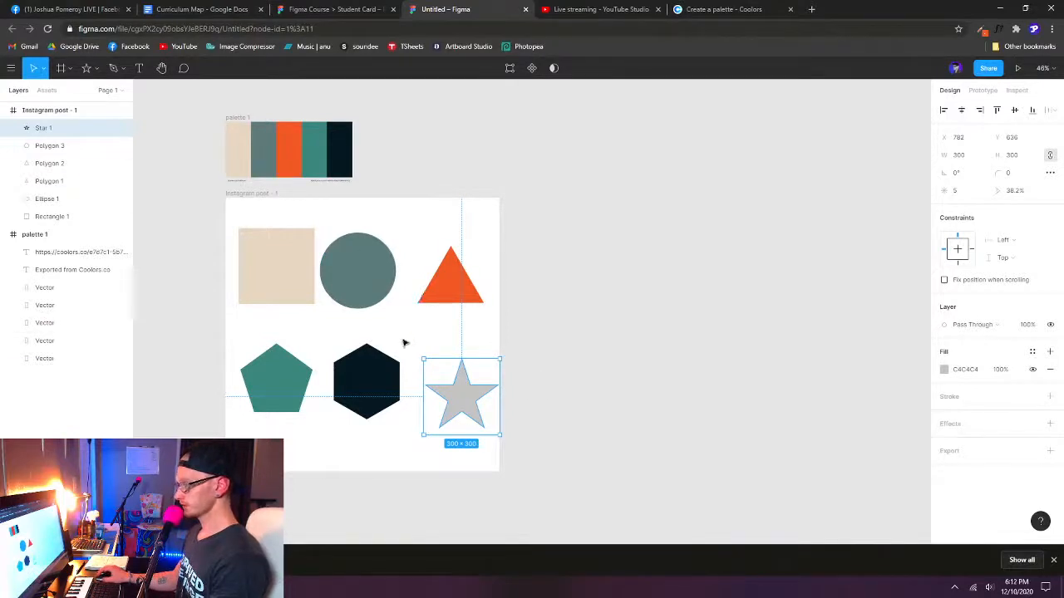
{"action": "key", "text": "i"}
{"action": "left_click", "coordinate": [243, 143]}
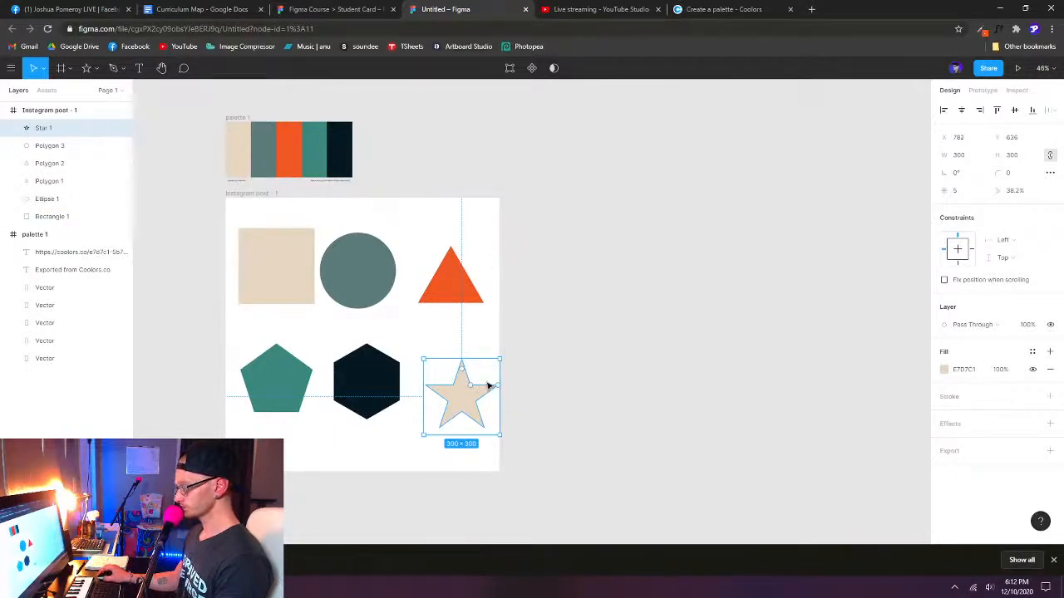
- Try adjusting the star's inner ratio and point count with its on-canvas handles
{"action": "scroll", "coordinate": [463, 404], "scroll_direction": "up", "scroll_amount": 5}
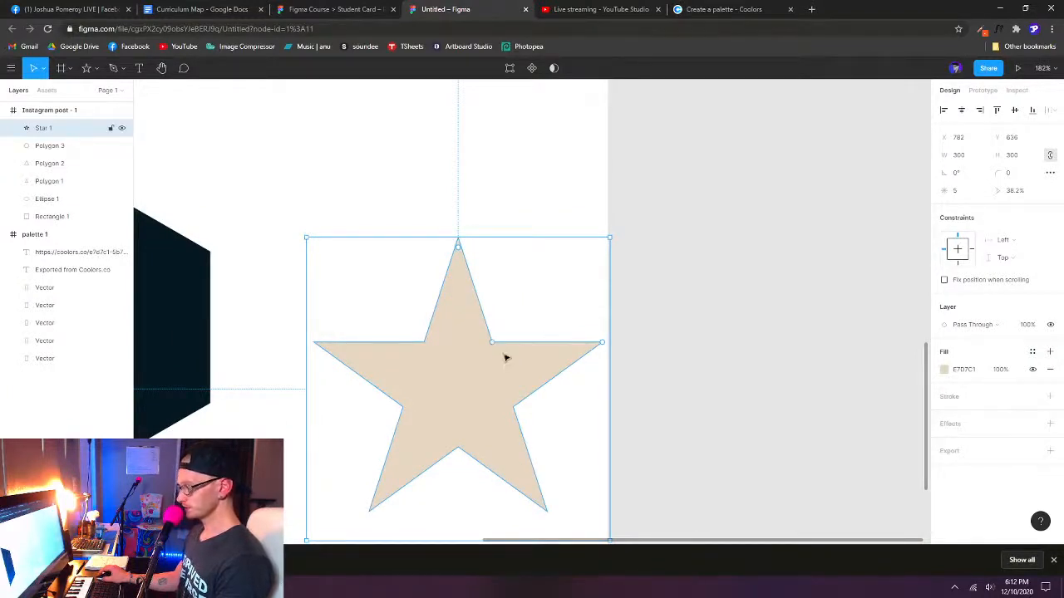
{"action": "mouse_move", "coordinate": [494, 346]}
{"action": "left_mouse_down"}
{"action": "mouse_move", "coordinate": [507, 323]}
{"action": "mouse_move", "coordinate": [530, 318]}
{"action": "mouse_move", "coordinate": [482, 358]}
{"action": "mouse_move", "coordinate": [561, 283]}
{"action": "mouse_move", "coordinate": [529, 333]}
{"action": "mouse_move", "coordinate": [470, 380]}
{"action": "mouse_move", "coordinate": [529, 324]}
{"action": "mouse_move", "coordinate": [509, 348]}
{"action": "left_mouse_up"}
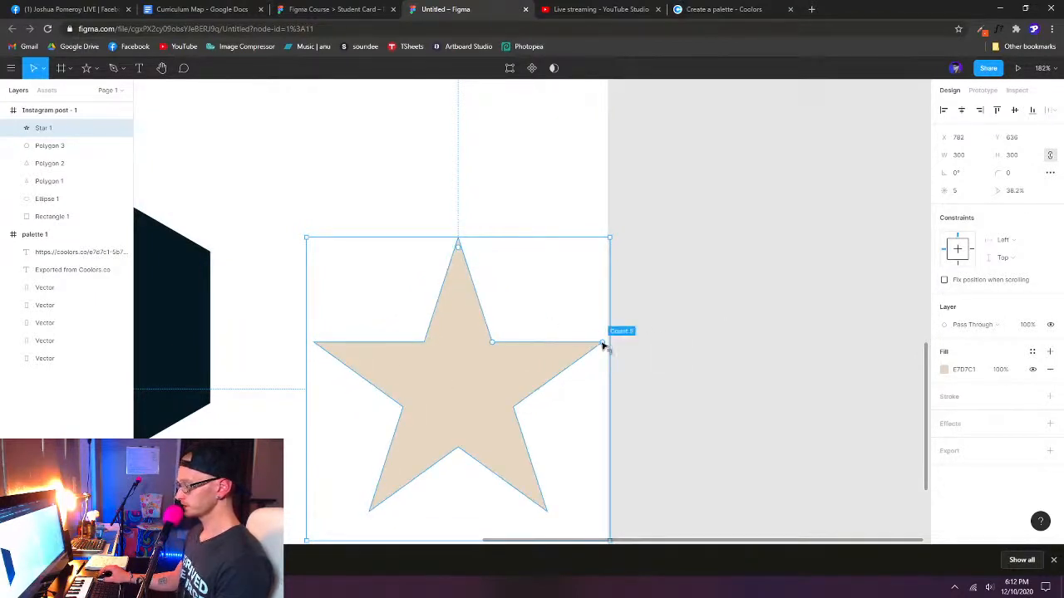
{"action": "left_click_drag", "start_coordinate": [605, 347], "coordinate": [548, 361]}
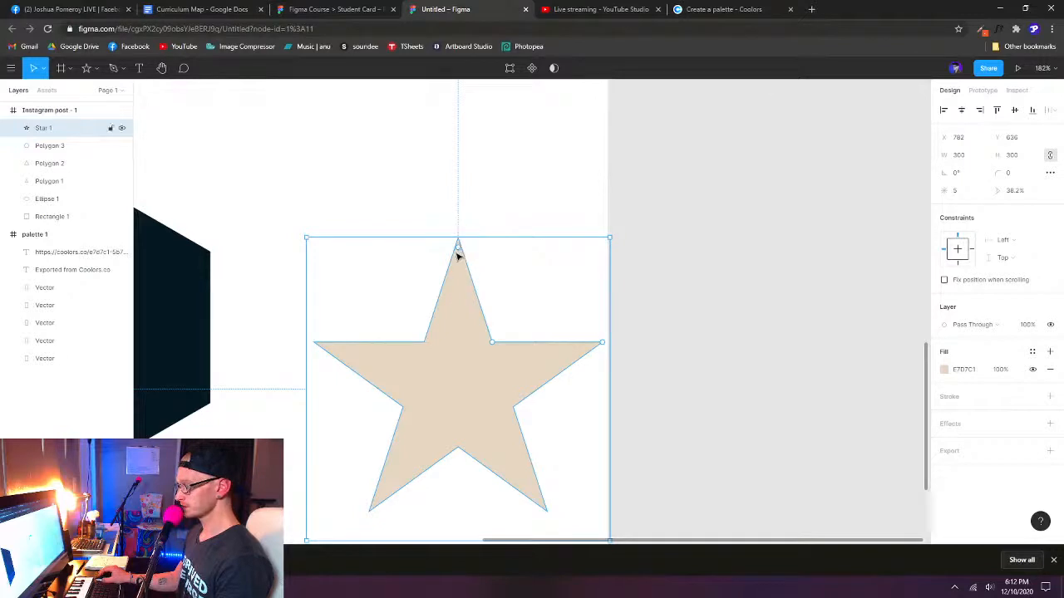
- Try rounding the star's corners with its on-canvas radius handle
{"action": "left_click_drag", "start_coordinate": [458, 249], "coordinate": [500, 136]}
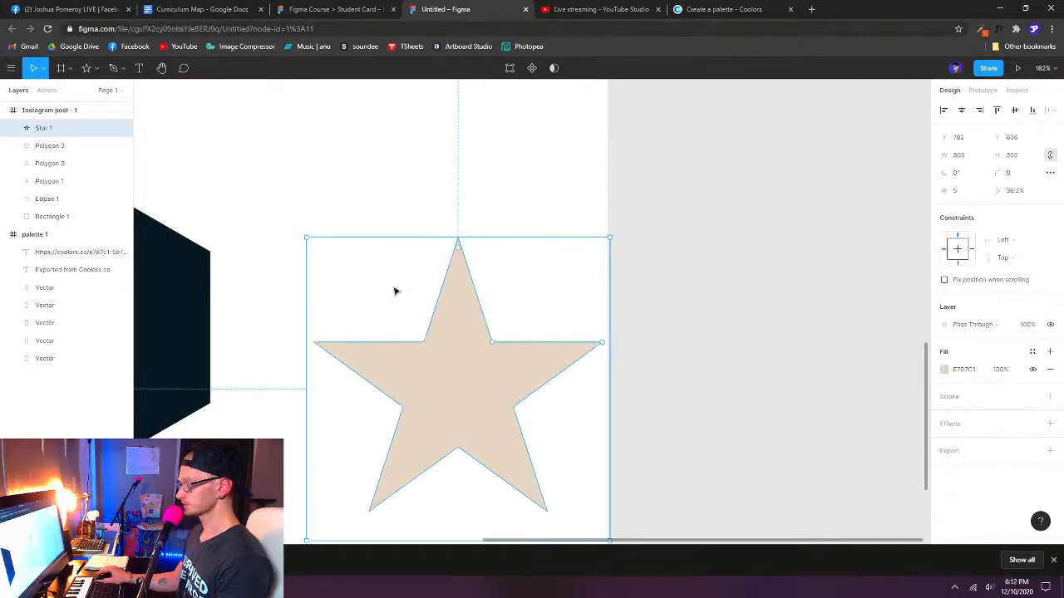
- Select all six shapes in the frame and tidy them up into an evenly spaced grid of two rows
{"action": "scroll", "coordinate": [598, 293], "scroll_direction": "down", "scroll_amount": 1}
{"action": "scroll", "coordinate": [598, 293], "scroll_direction": "down", "scroll_amount": 5}
{"action": "left_click_drag", "start_coordinate": [368, 223], "coordinate": [487, 270]}
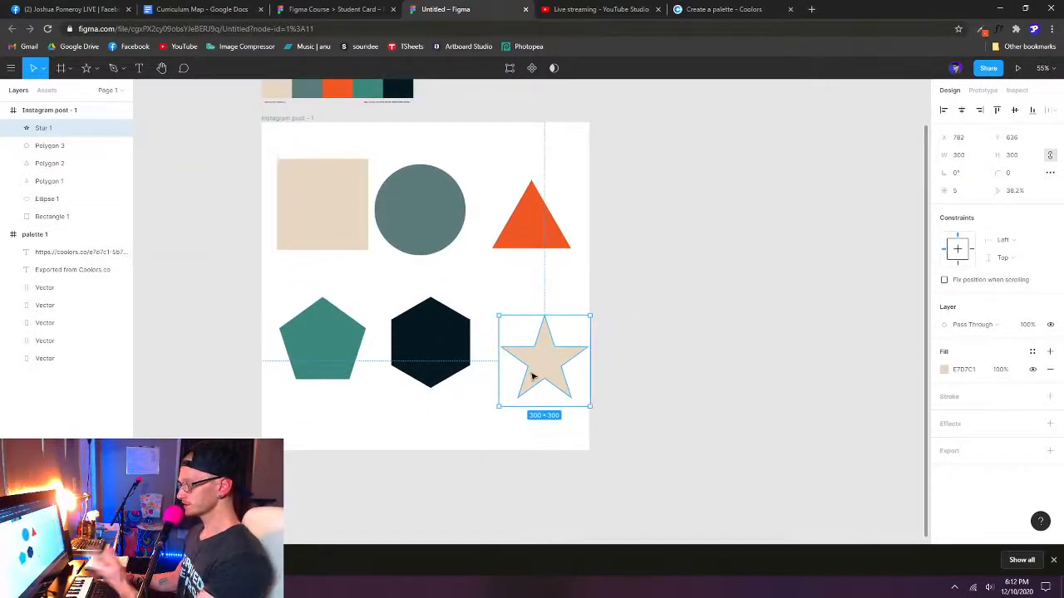
{"action": "mouse_move", "coordinate": [649, 413]}
{"action": "left_mouse_down"}
{"action": "mouse_move", "coordinate": [233, 163]}
{"action": "mouse_move", "coordinate": [421, 309]}
{"action": "mouse_move", "coordinate": [645, 419]}
{"action": "left_mouse_up"}
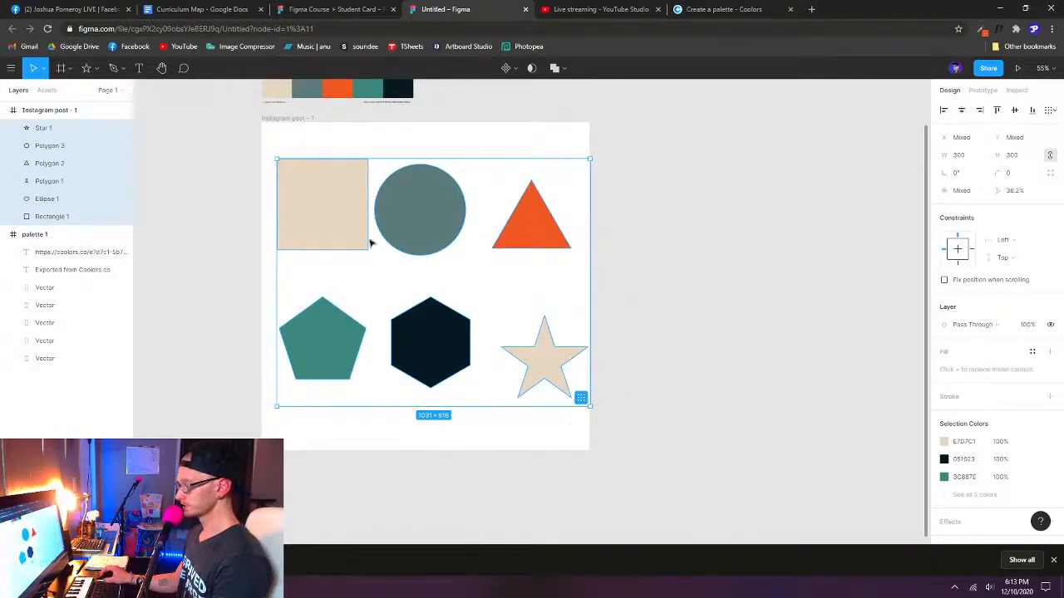
{"action": "left_click", "coordinate": [581, 400]}
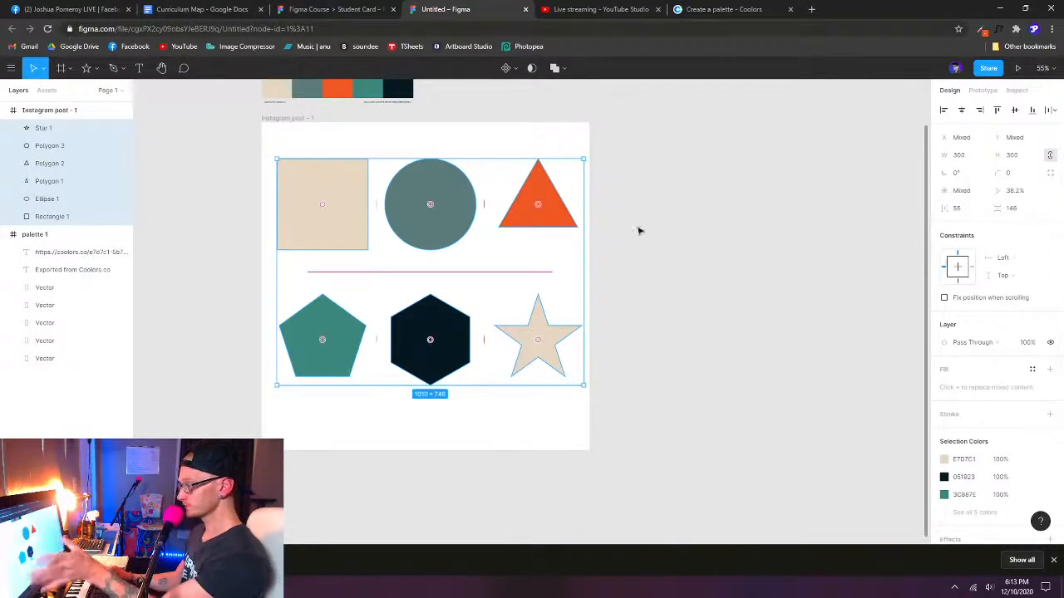
- Set the grid's horizontal spacing to 30 and its vertical spacing to 60
{"action": "left_click", "coordinate": [958, 209]}
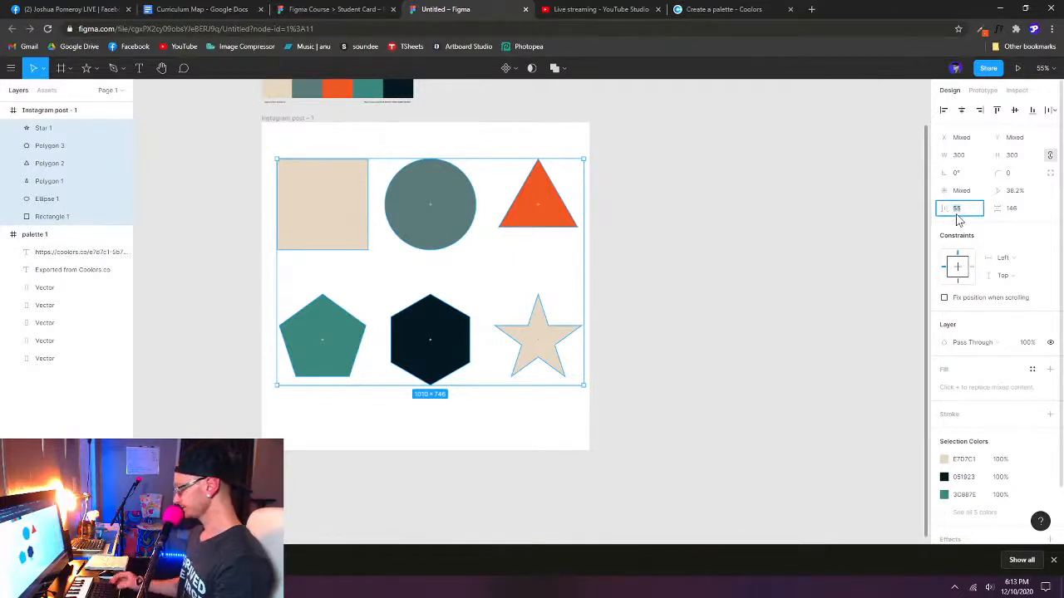
{"action": "key", "text": "Return"}
{"action": "left_click", "coordinate": [1017, 215]}
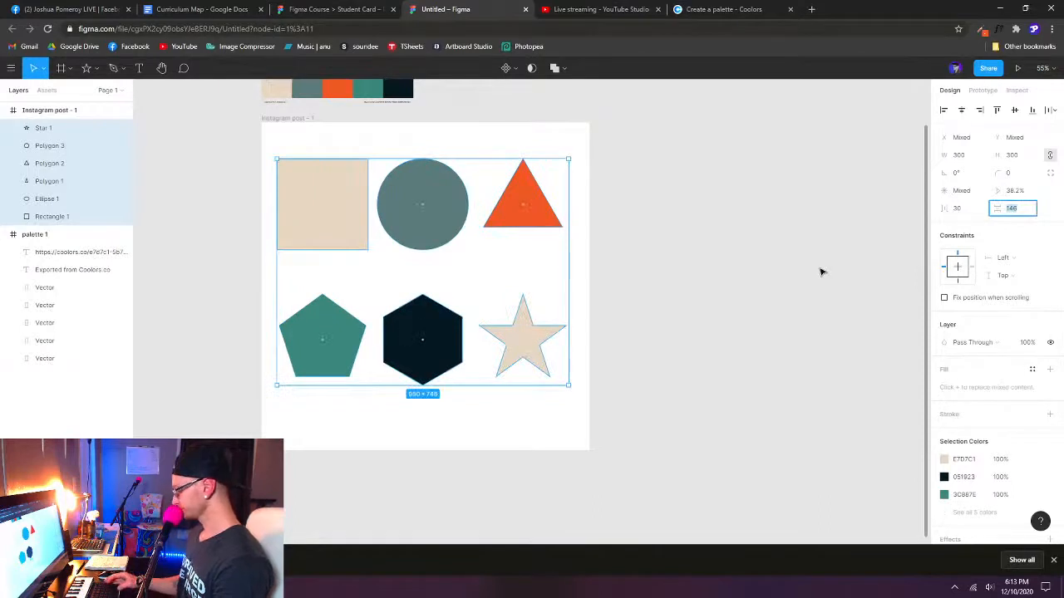
{"action": "type", "text": "60"}
{"action": "key", "text": "Return"}
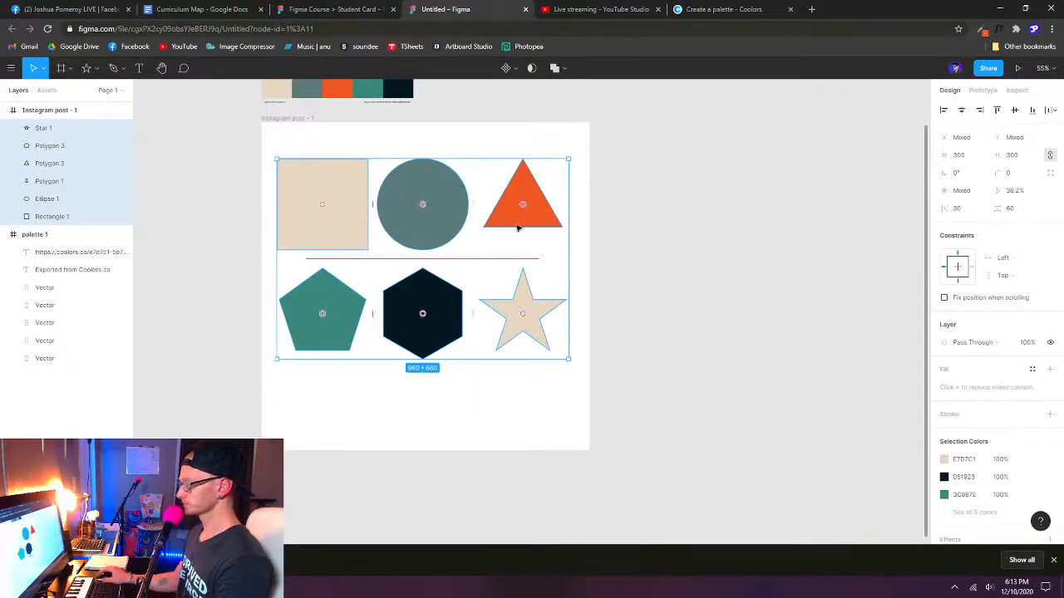
- Set the shape grid's horizontal spacing to 60 and its vertical spacing to 100
{"action": "left_click", "coordinate": [960, 210]}
{"action": "type", "text": "60"}
{"action": "key", "text": "Return"}
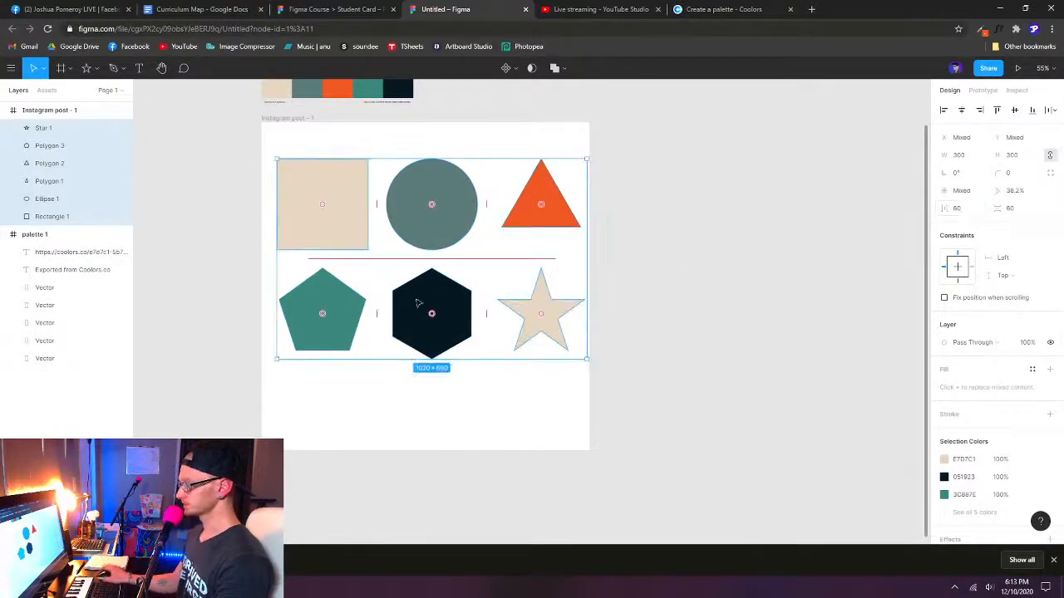
{"action": "left_click", "coordinate": [1015, 215]}
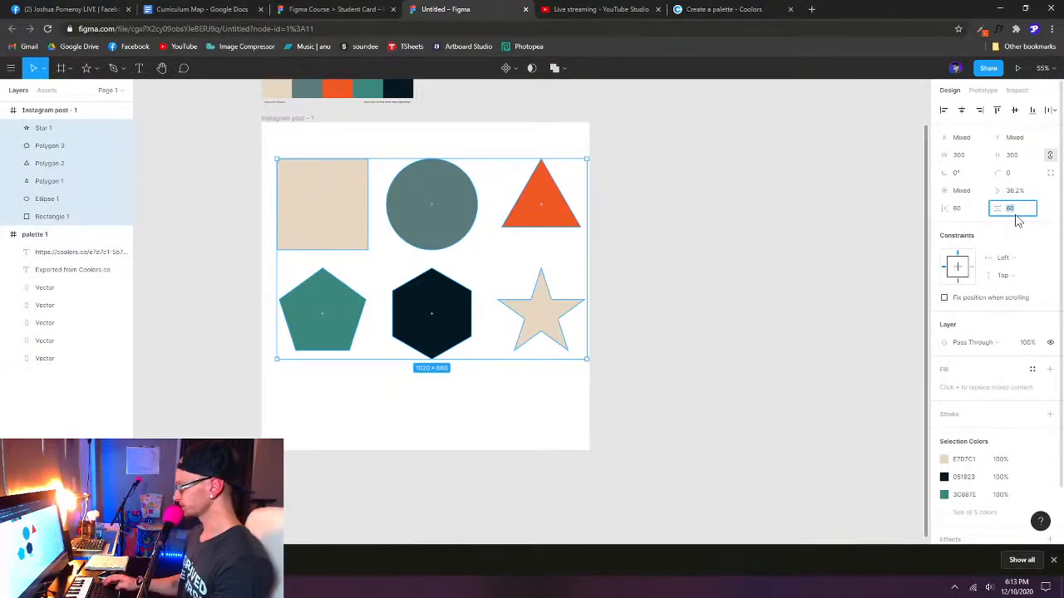
{"action": "type", "text": "100"}
{"action": "key", "text": "Return"}
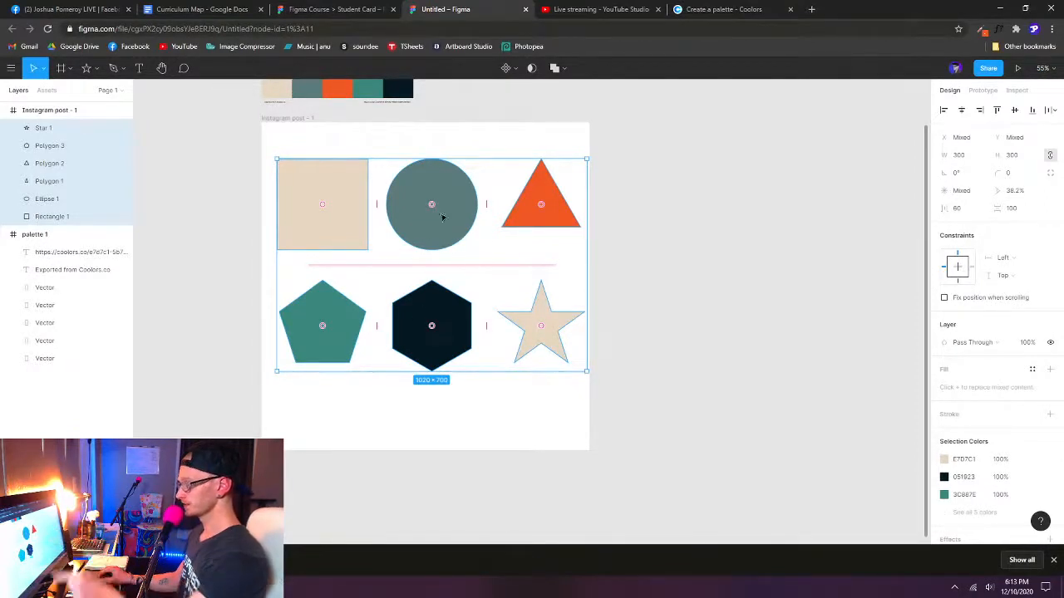
- Center the six shapes on the Instagram post frame, set their vertical spacing to 200, and deselect them
{"action": "left_click_drag", "start_coordinate": [451, 236], "coordinate": [444, 259]}
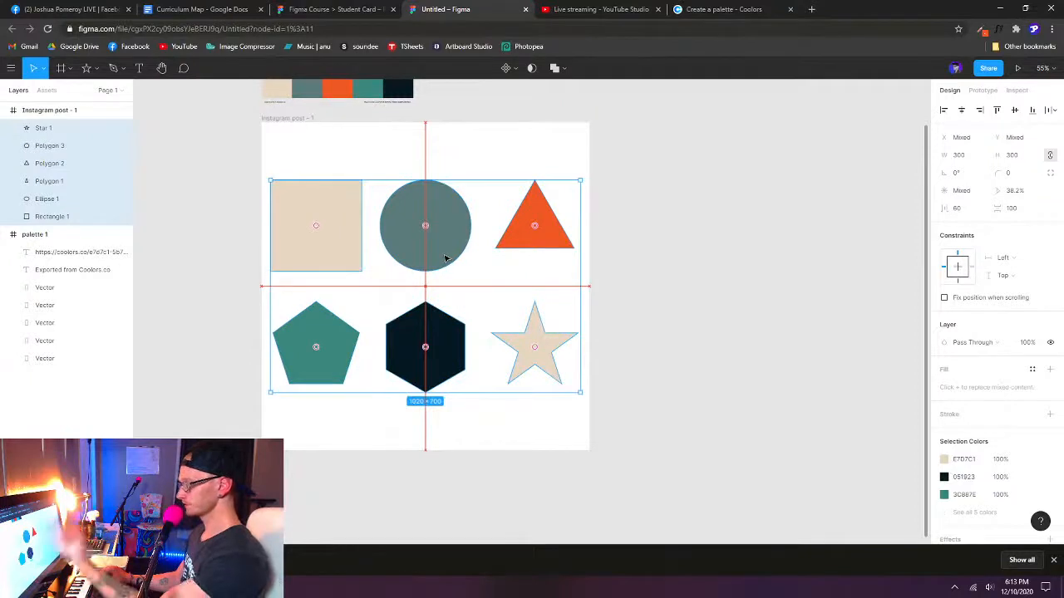
{"action": "left_click", "coordinate": [1015, 211]}
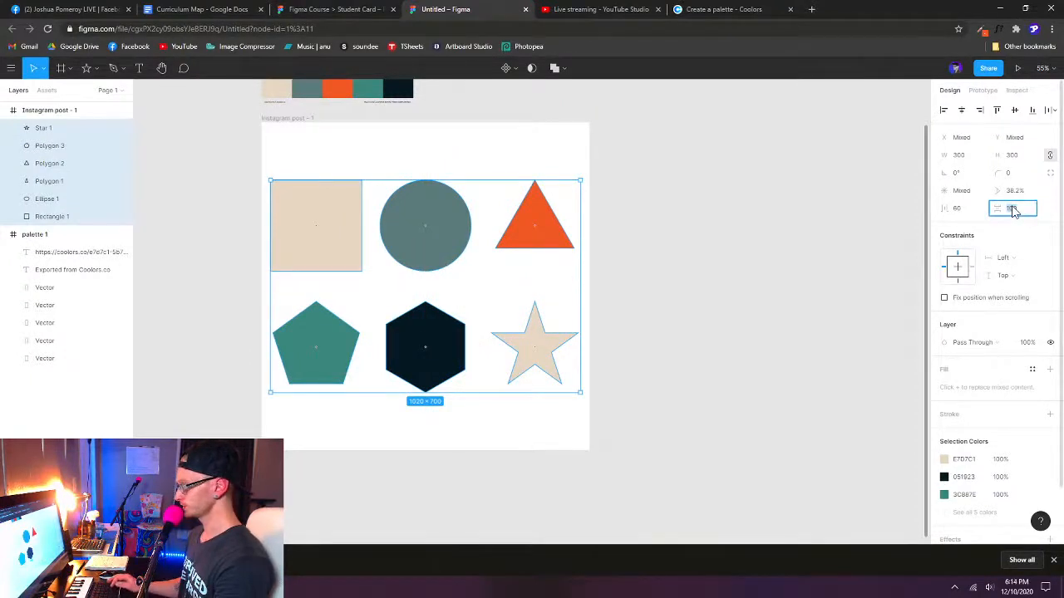
{"action": "type", "text": "200"}
{"action": "key", "text": "Return"}
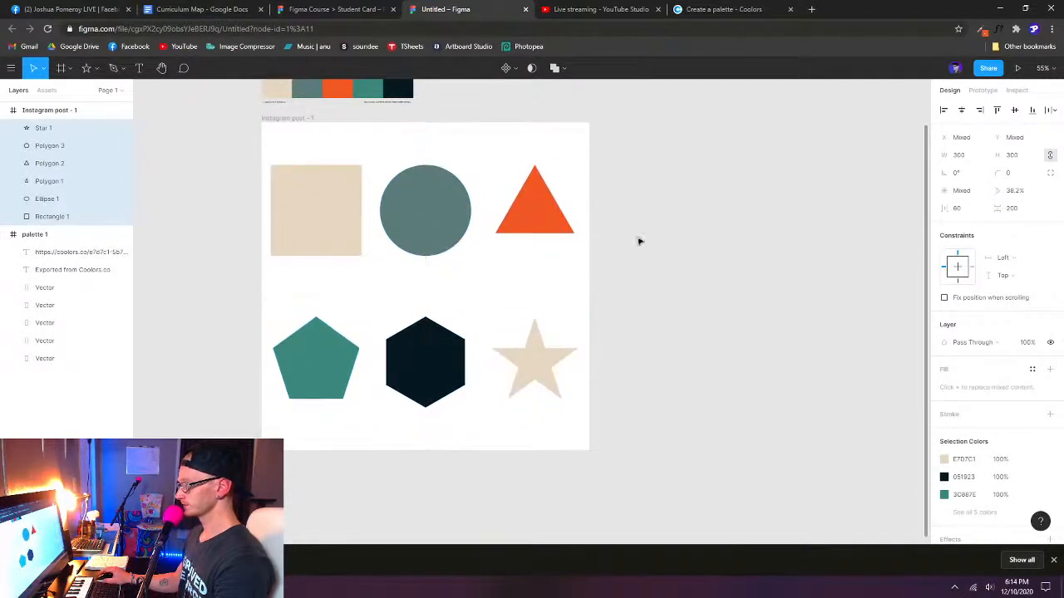
{"action": "scroll", "coordinate": [399, 258], "scroll_direction": "down", "scroll_amount": 3}
{"action": "left_click", "coordinate": [556, 263]}
- Compare the finished layout with the Lesson 01 frame in the Student Card file, and select the Instagram post frame in the untitled file
{"action": "scroll", "coordinate": [589, 249], "scroll_direction": "up", "scroll_amount": 5}
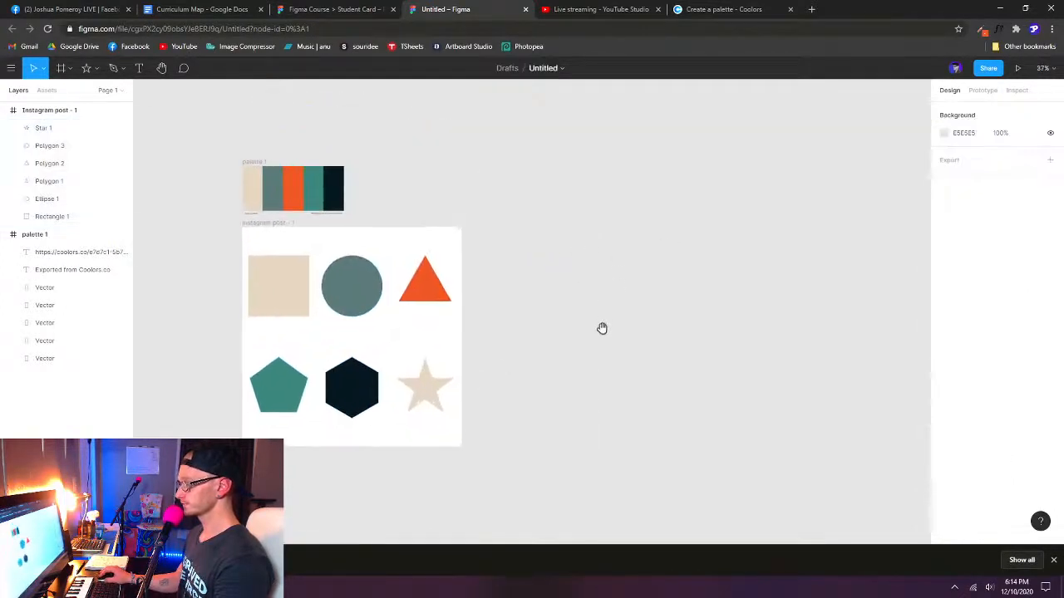
{"action": "left_click_drag", "start_coordinate": [547, 321], "coordinate": [579, 285]}
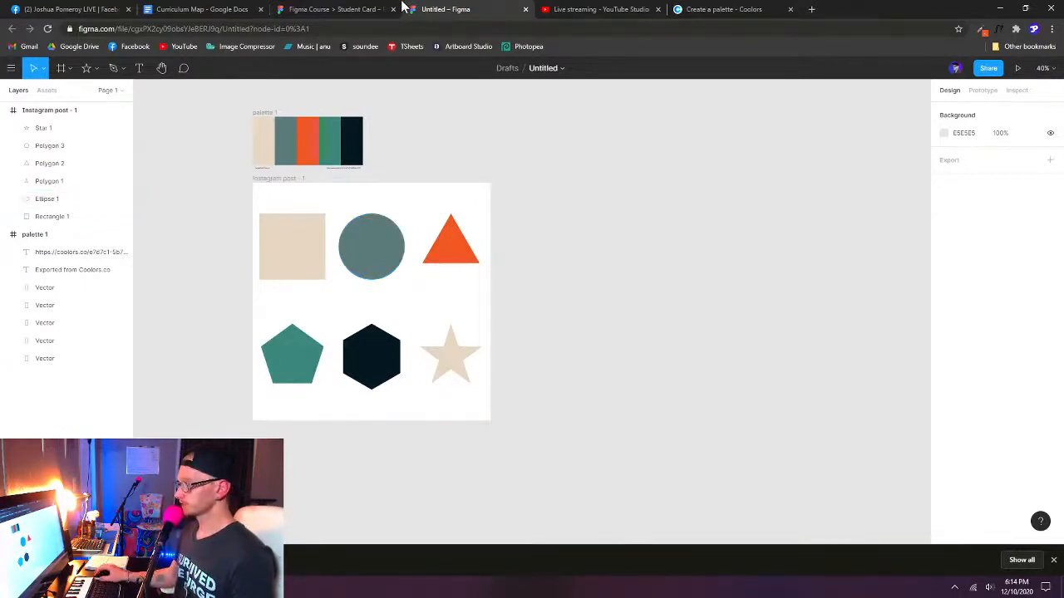
{"action": "left_click", "coordinate": [324, 10]}
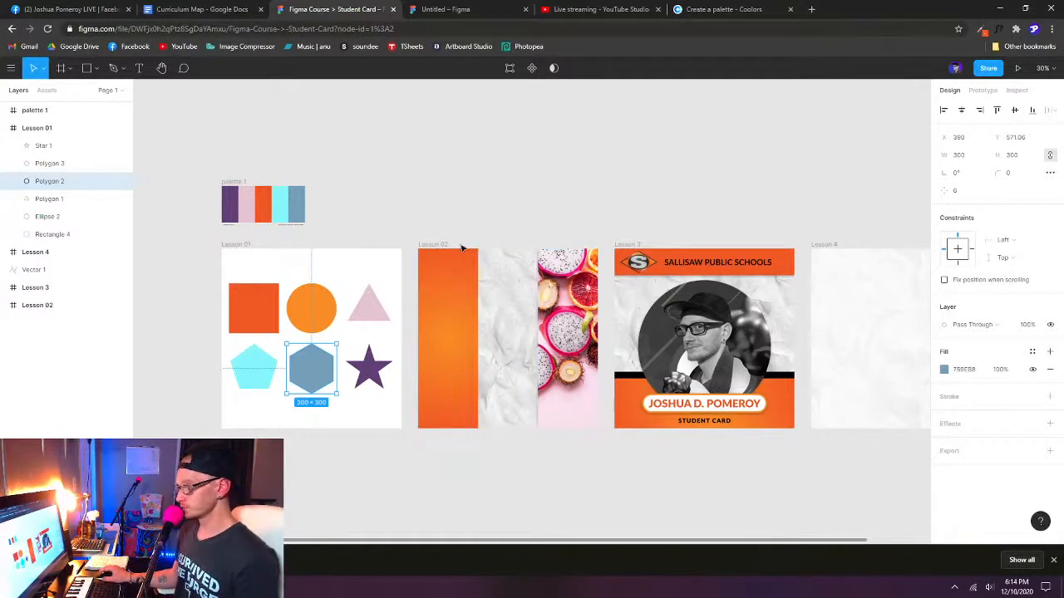
{"action": "left_click", "coordinate": [455, 9]}
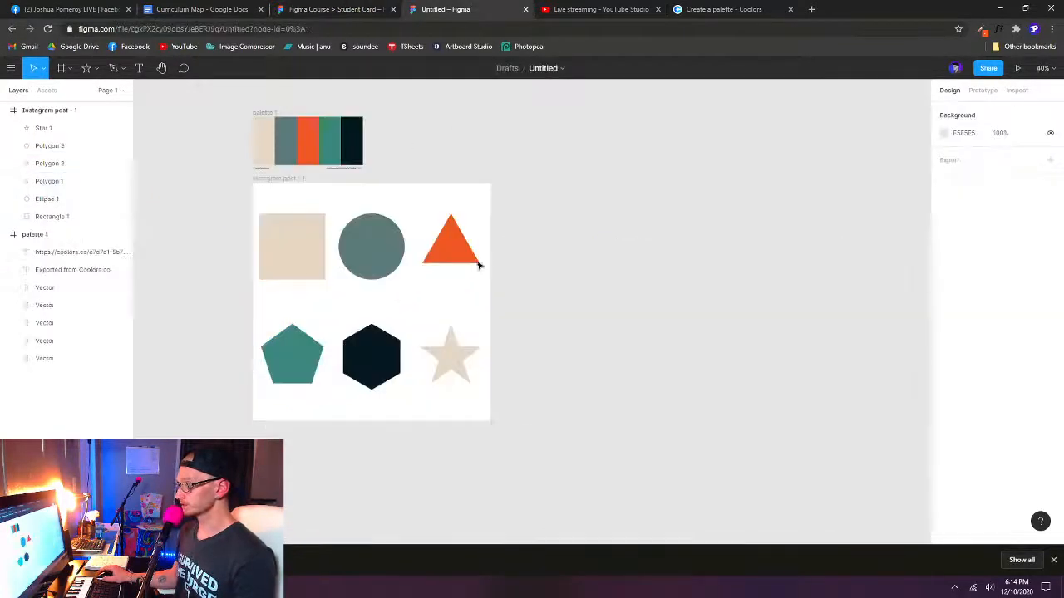
{"action": "left_click", "coordinate": [281, 182]}
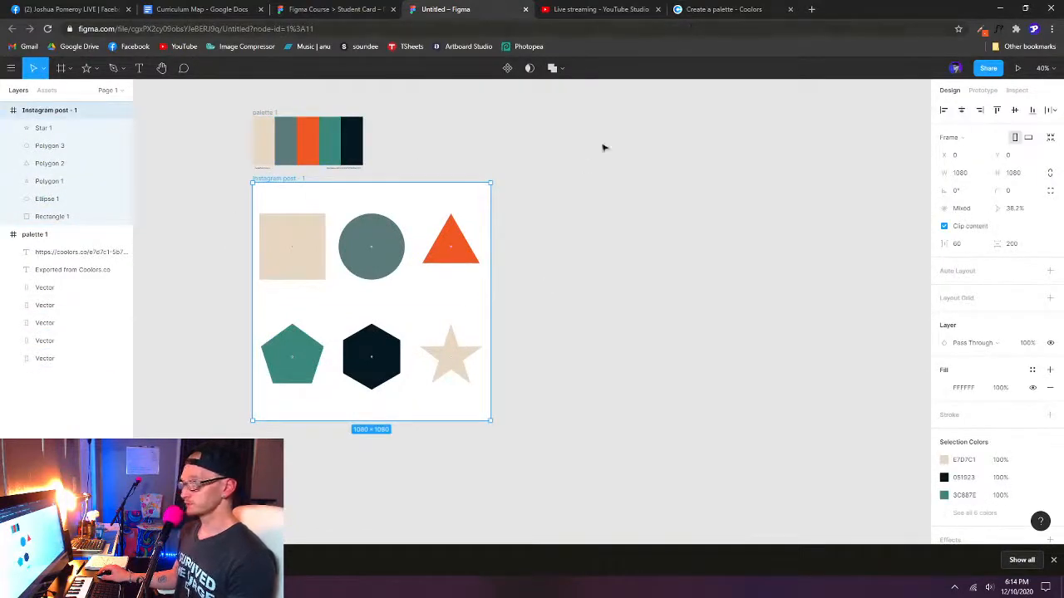
- Switch to Coolors, generate a new palette around the locked orange F15825, and export it as SVG
{"action": "left_click", "coordinate": [723, 9]}
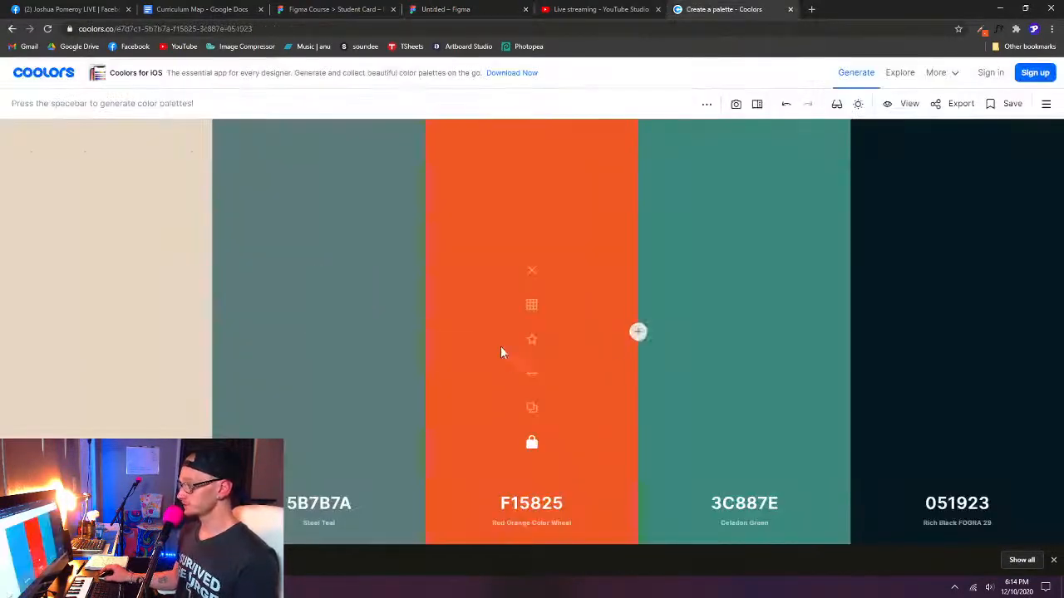
{"action": "key", "text": "space"}
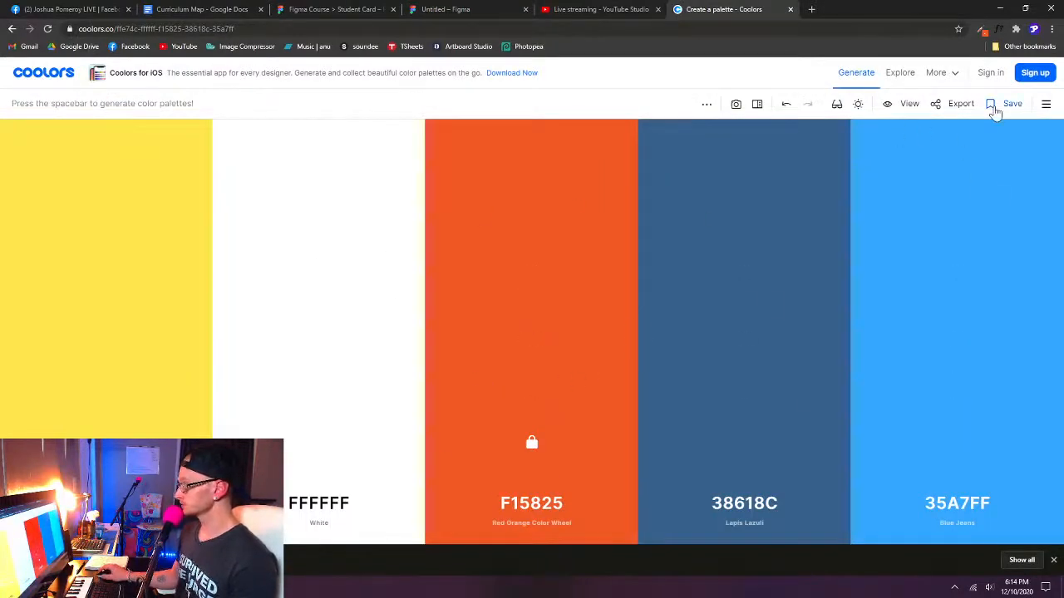
{"action": "left_click", "coordinate": [960, 106]}
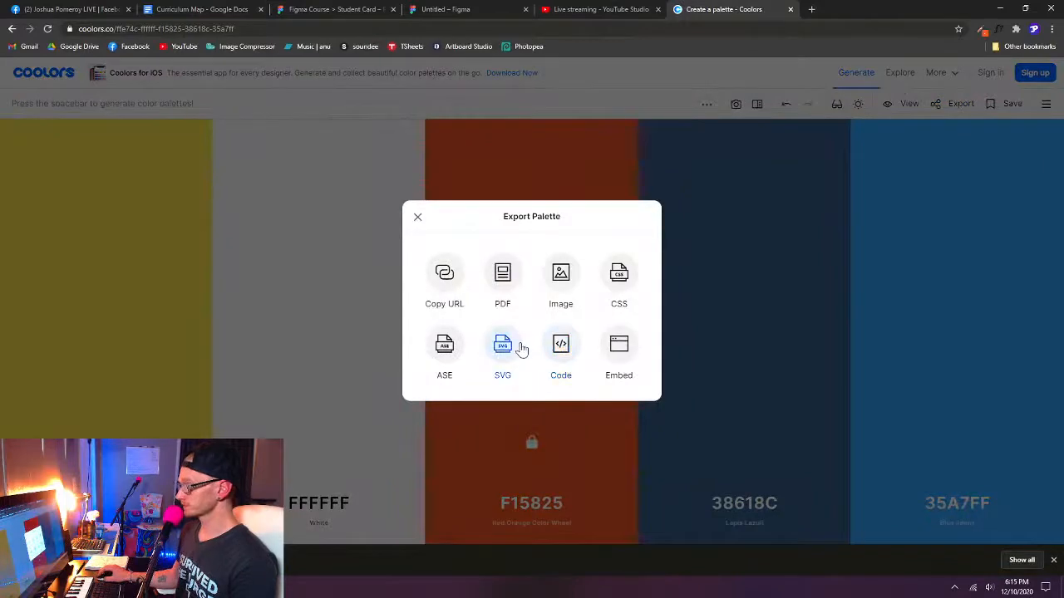
{"action": "left_click", "coordinate": [509, 353]}
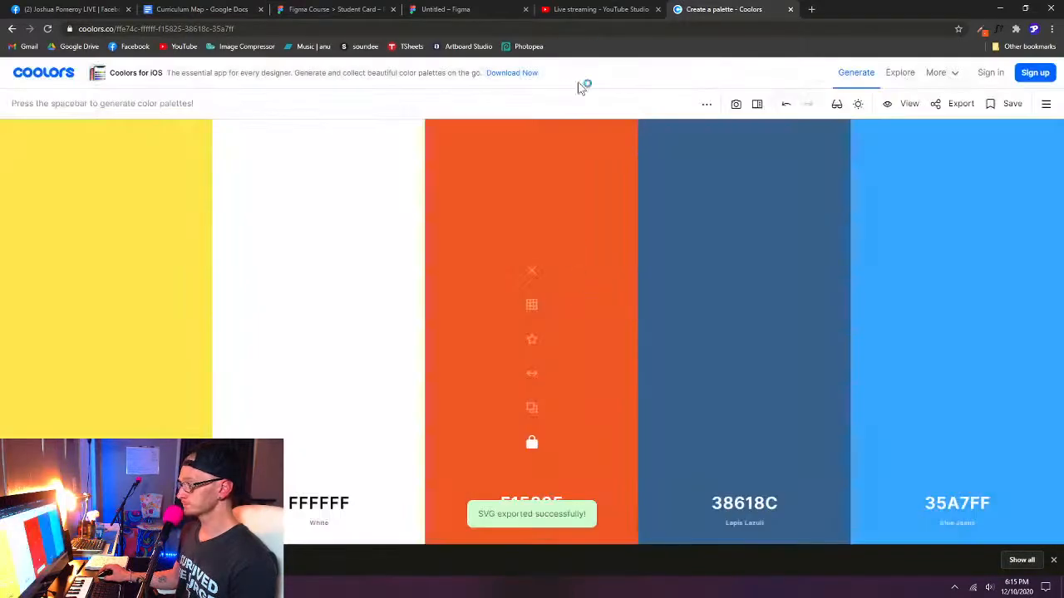
- Check the exported palettes in the Downloads folder, and import palette (1).svg into the untitled Figma file beside the first palette
{"action": "left_click", "coordinate": [125, 587]}
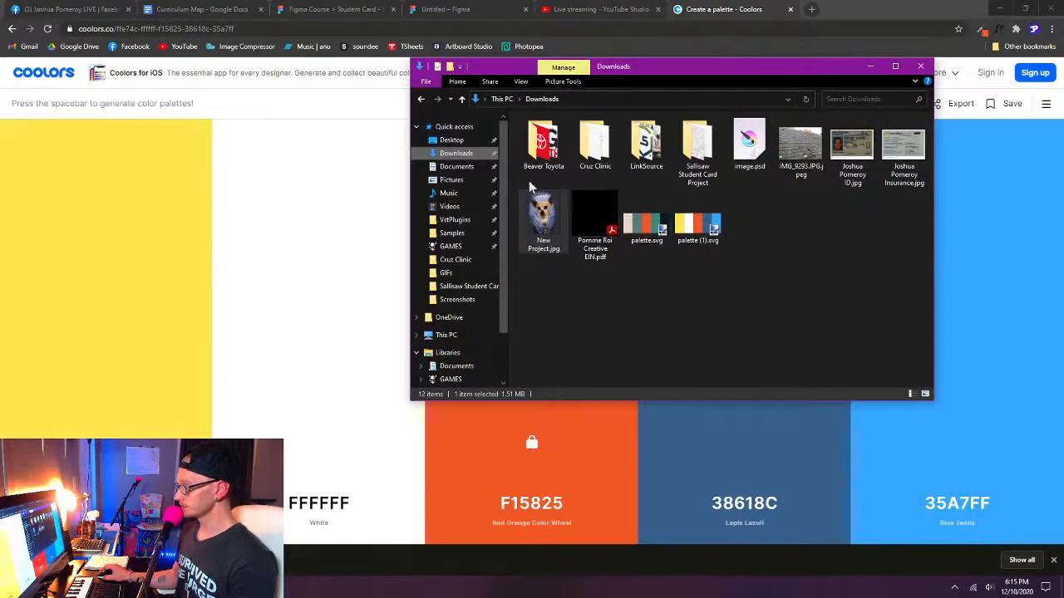
{"action": "left_click", "coordinate": [655, 230]}
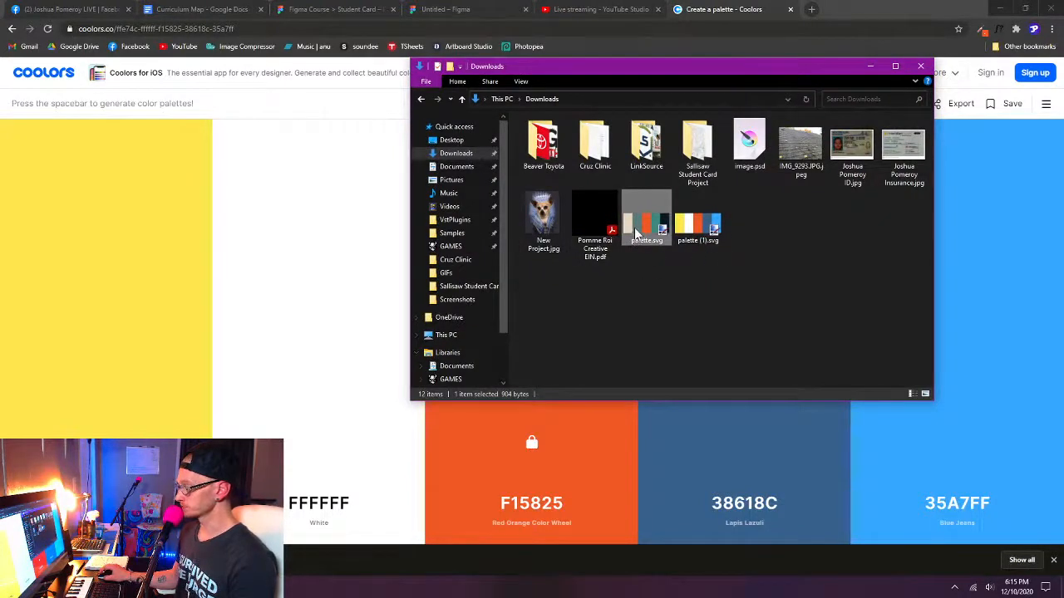
{"action": "left_click", "coordinate": [692, 224]}
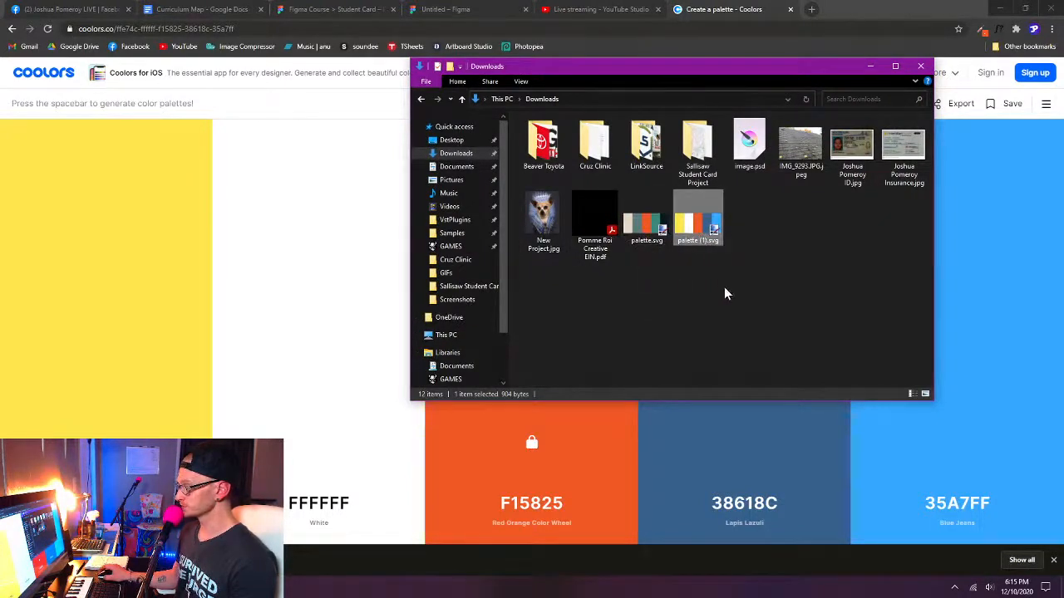
{"action": "left_click", "coordinate": [869, 66]}
{"action": "left_click", "coordinate": [449, 10]}
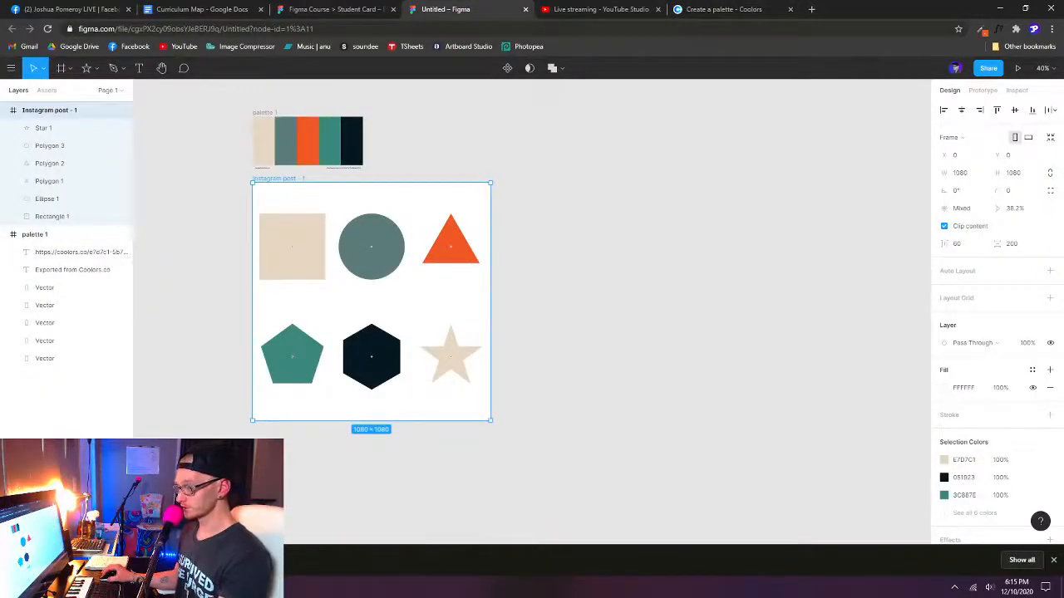
{"action": "left_click_drag", "start_coordinate": [67, 560], "coordinate": [451, 147]}
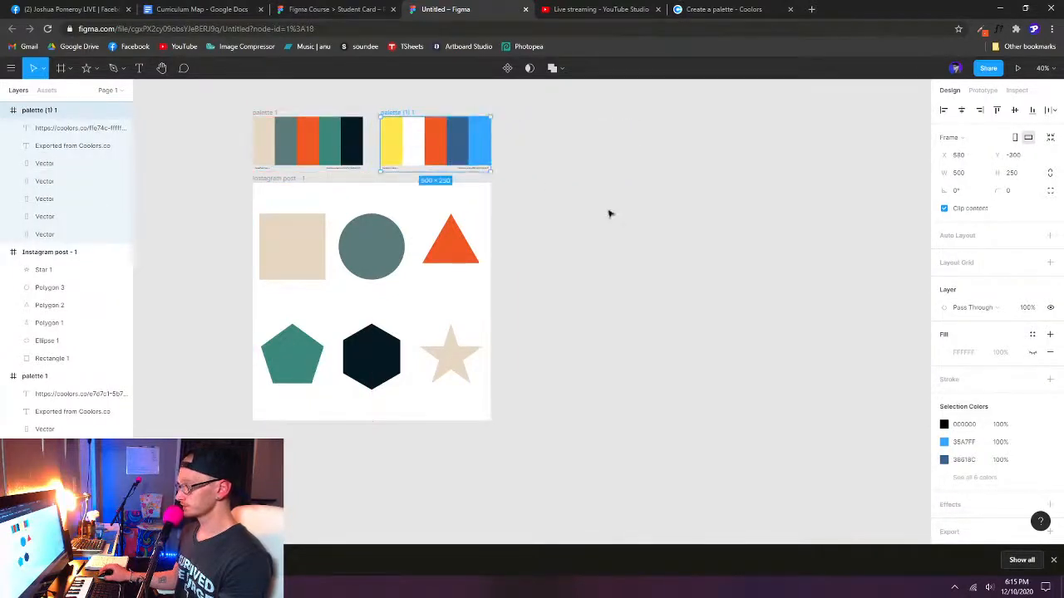
- Fill the star with the new palette's blue 35A7FF using the eyedropper, and deselect it
{"action": "left_click", "coordinate": [413, 147]}
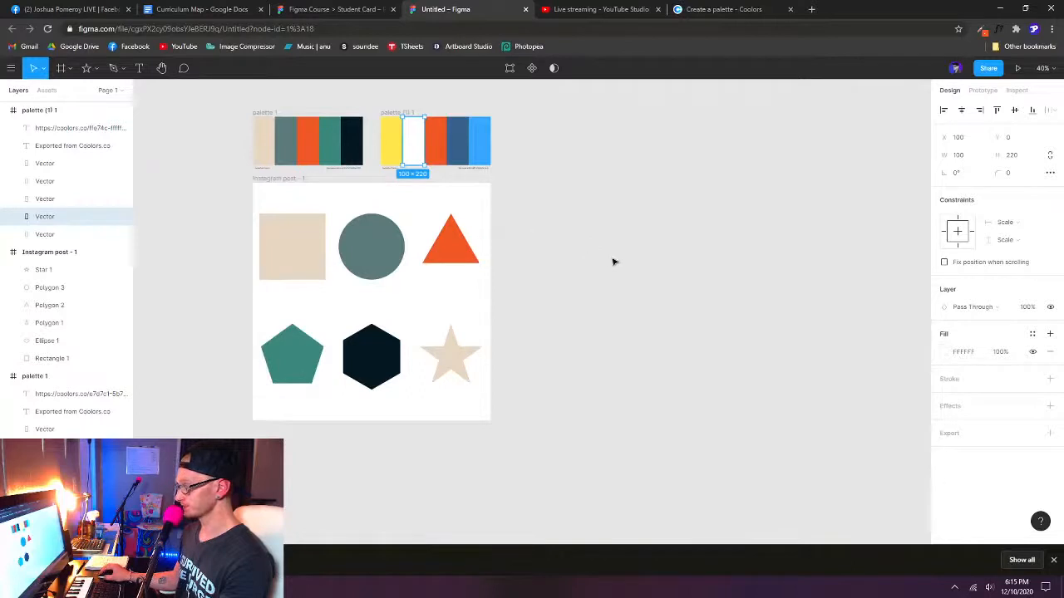
{"action": "left_click", "coordinate": [459, 359]}
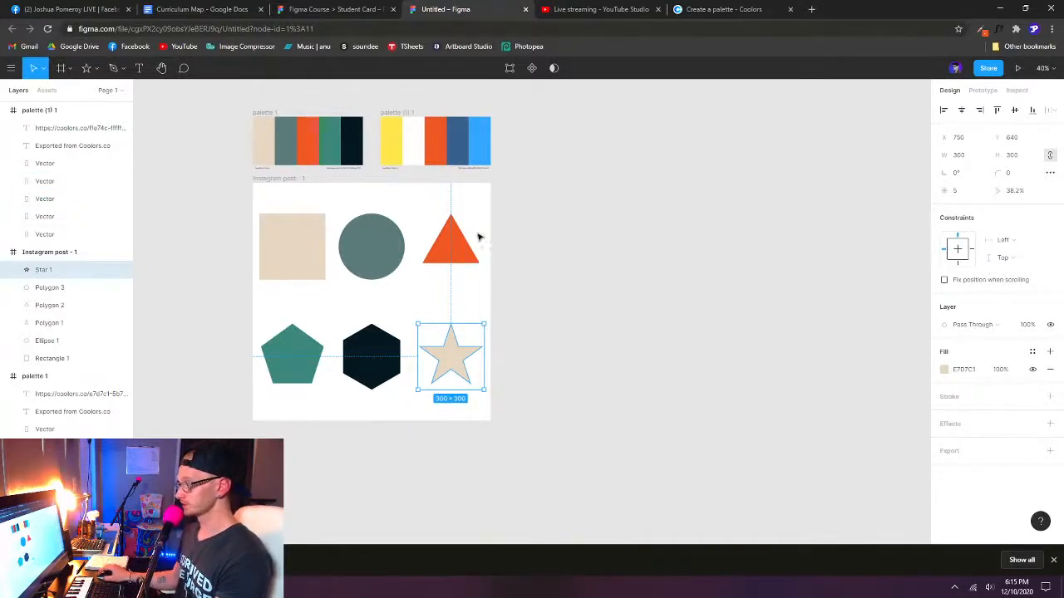
{"action": "key", "text": "i"}
{"action": "left_click", "coordinate": [483, 139]}
{"action": "left_click", "coordinate": [579, 311]}
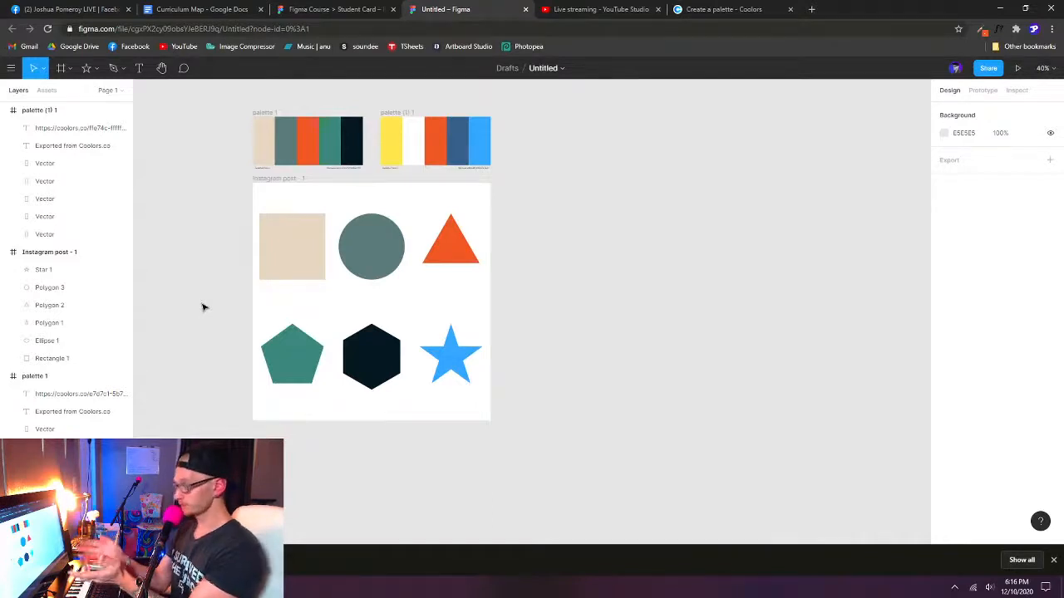
- Examine the first palette frame's selection colors and the document colors offered for the triangle's fill
{"action": "left_click", "coordinate": [268, 116]}
{"action": "left_click", "coordinate": [264, 113]}
{"action": "scroll", "coordinate": [977, 453], "scroll_direction": "down", "scroll_amount": 1}
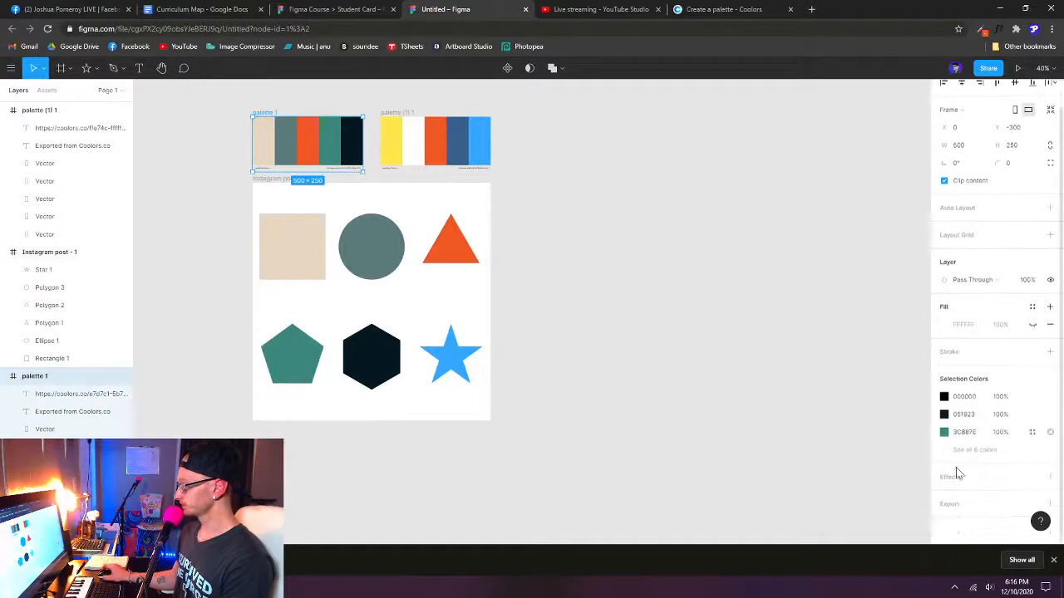
{"action": "left_click", "coordinate": [555, 362]}
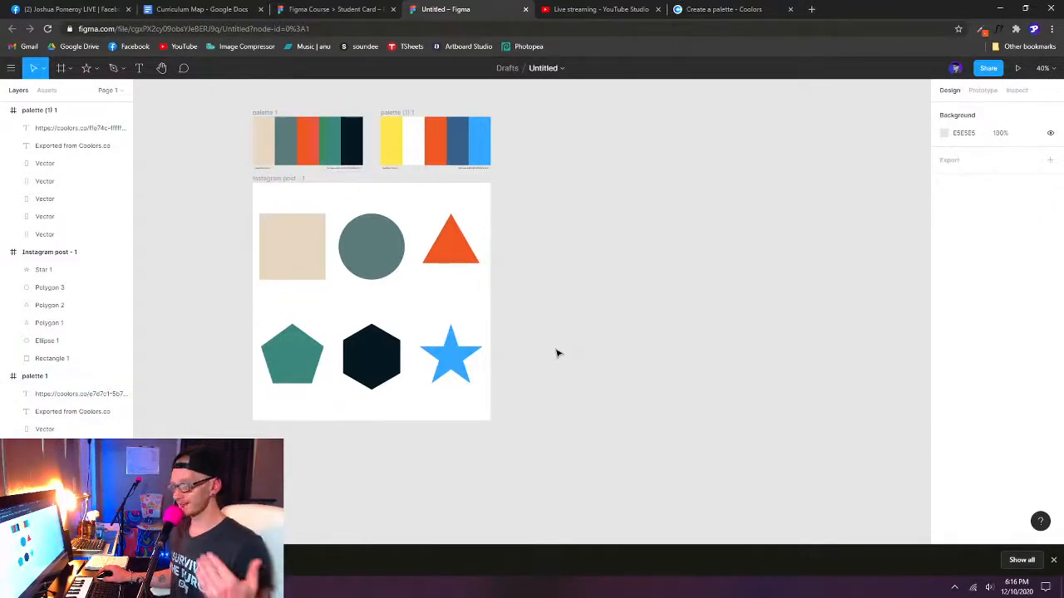
{"action": "left_click", "coordinate": [437, 247]}
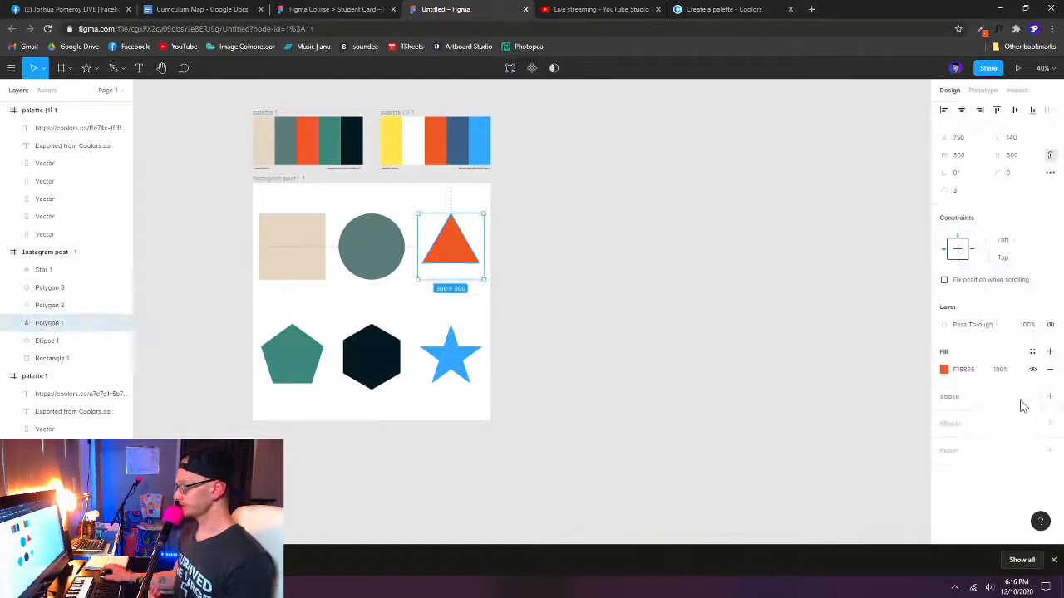
{"action": "left_click", "coordinate": [944, 370]}
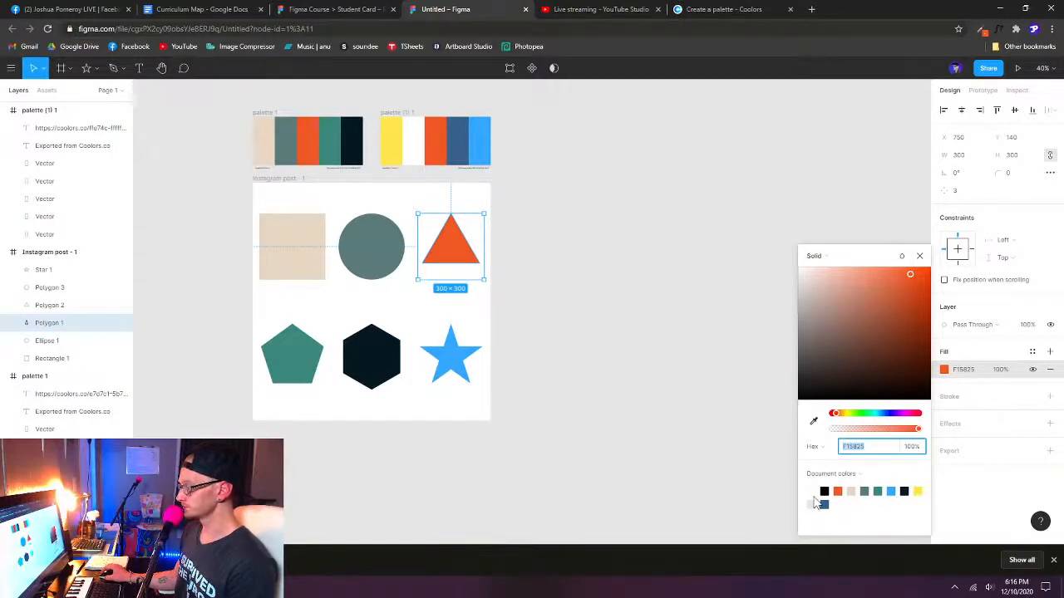
{"action": "left_click", "coordinate": [622, 390]}
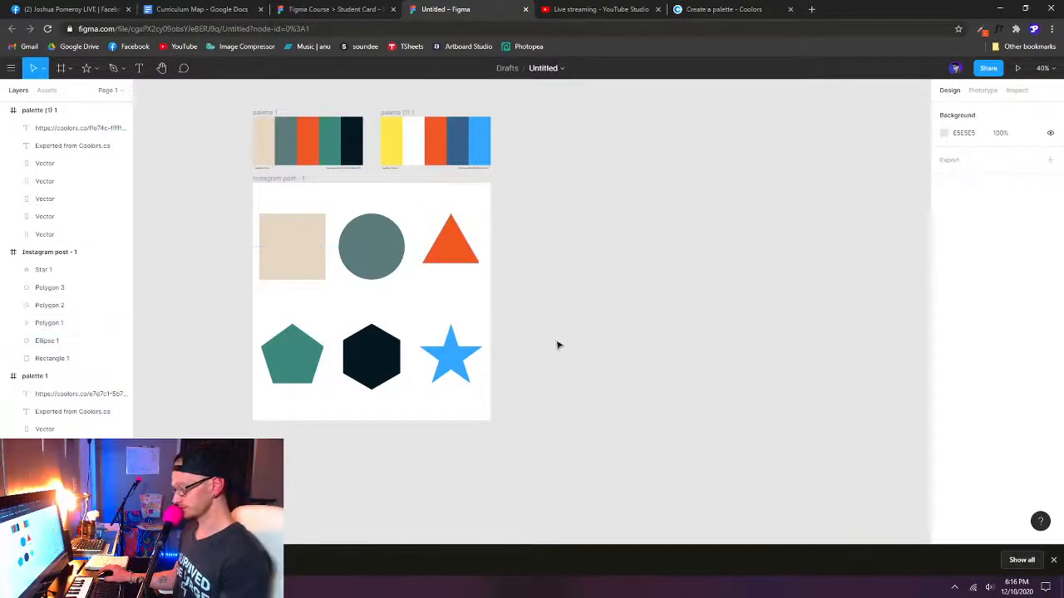
- Draw a rectangle about 402 × 930 beside the Instagram post frame and fill it with the document color 38618C
{"action": "key", "text": "r"}
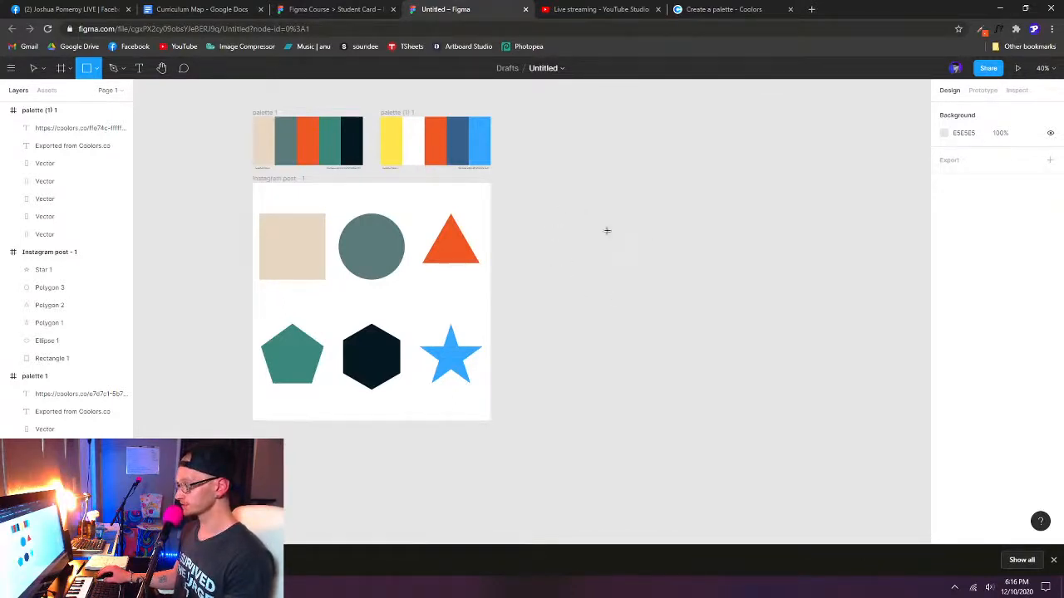
{"action": "left_click_drag", "start_coordinate": [536, 210], "coordinate": [625, 414]}
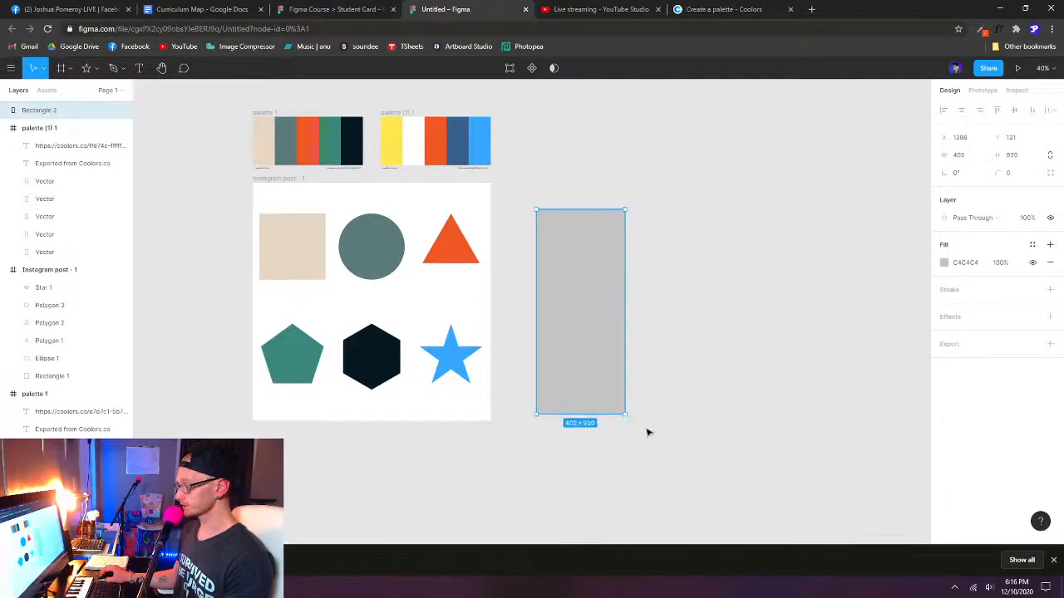
{"action": "left_click", "coordinate": [944, 263]}
{"action": "left_click_drag", "start_coordinate": [865, 261], "coordinate": [723, 146]}
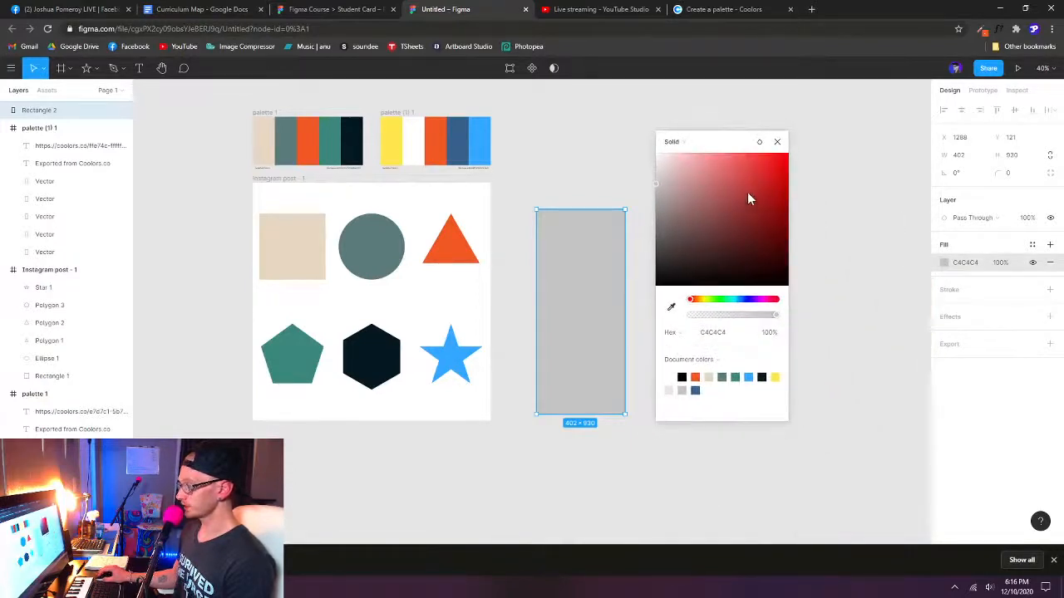
{"action": "left_click", "coordinate": [694, 390]}
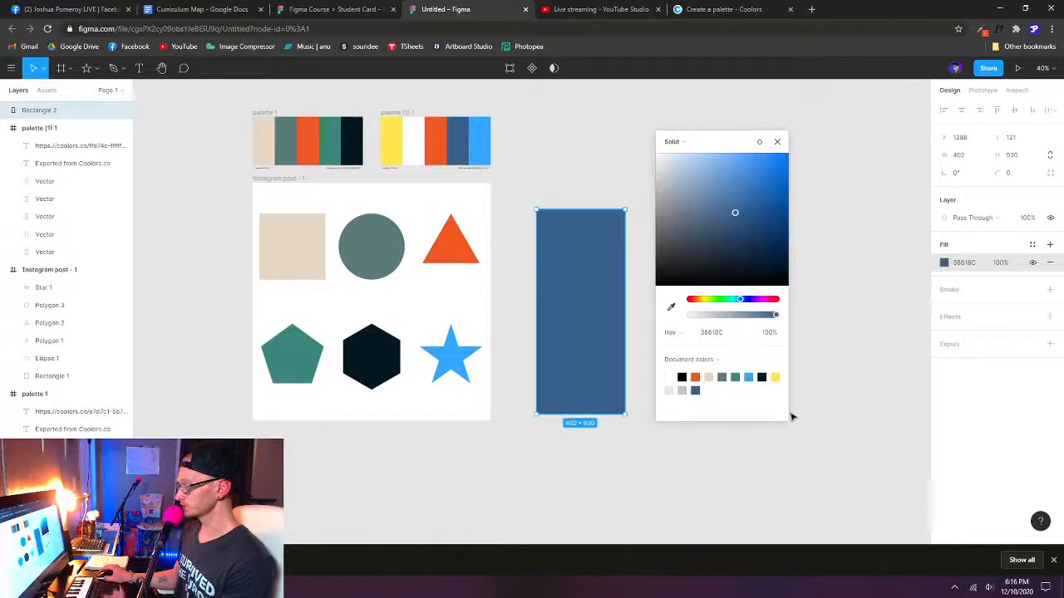
{"action": "left_click", "coordinate": [777, 142]}
- Move the blue rectangle closer to the Instagram post frame, aligning their top edges at Y 0, and deselect it
{"action": "left_click_drag", "start_coordinate": [572, 297], "coordinate": [546, 277]}
{"action": "left_click", "coordinate": [713, 288]}
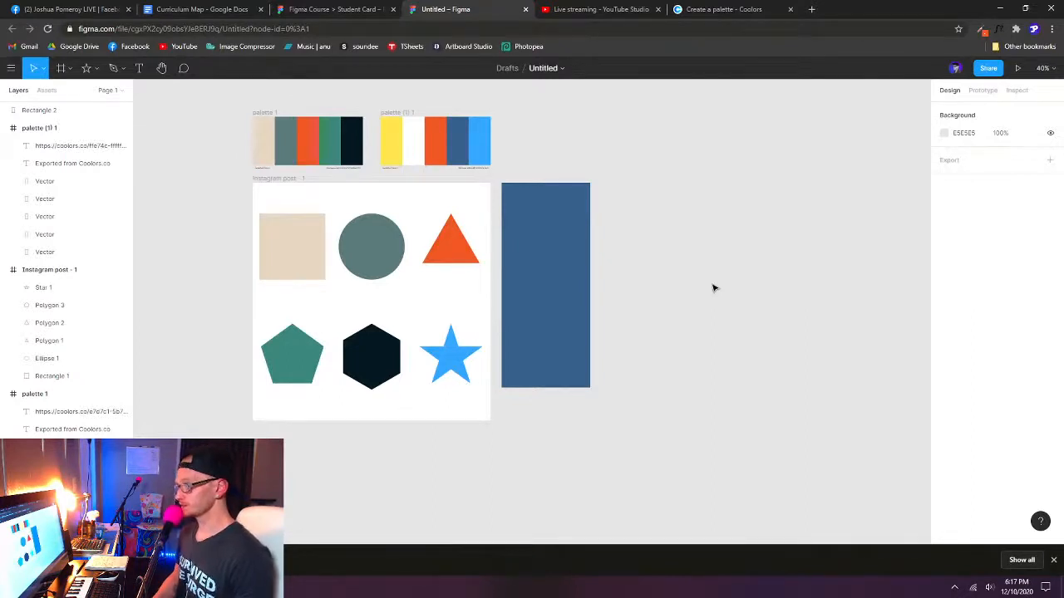
- Add a drop shadow to the blue rectangle and set its Y offset to 20
{"action": "left_click", "coordinate": [557, 274]}
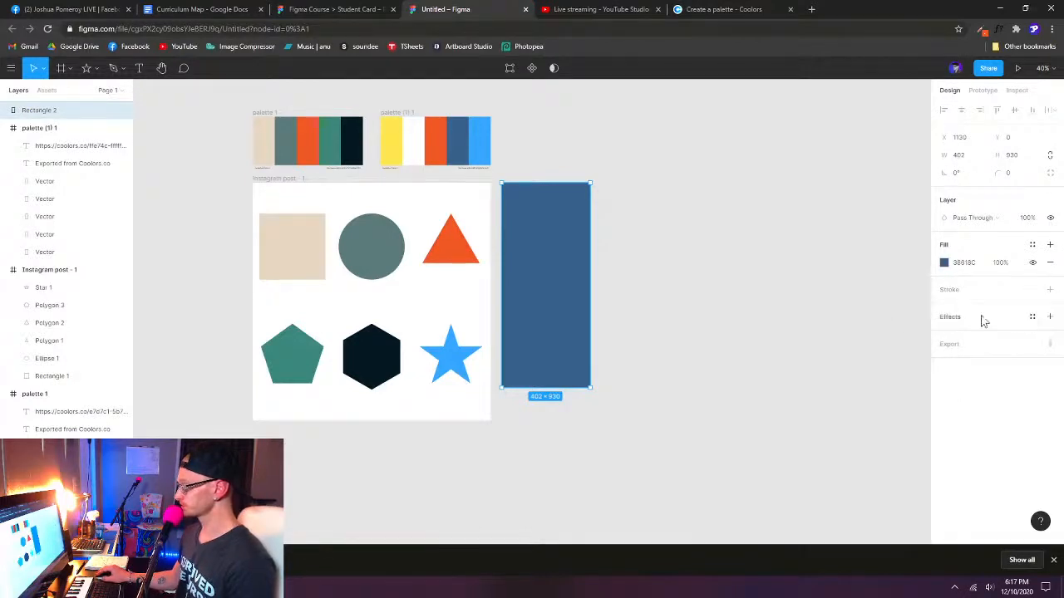
{"action": "left_click", "coordinate": [1050, 317]}
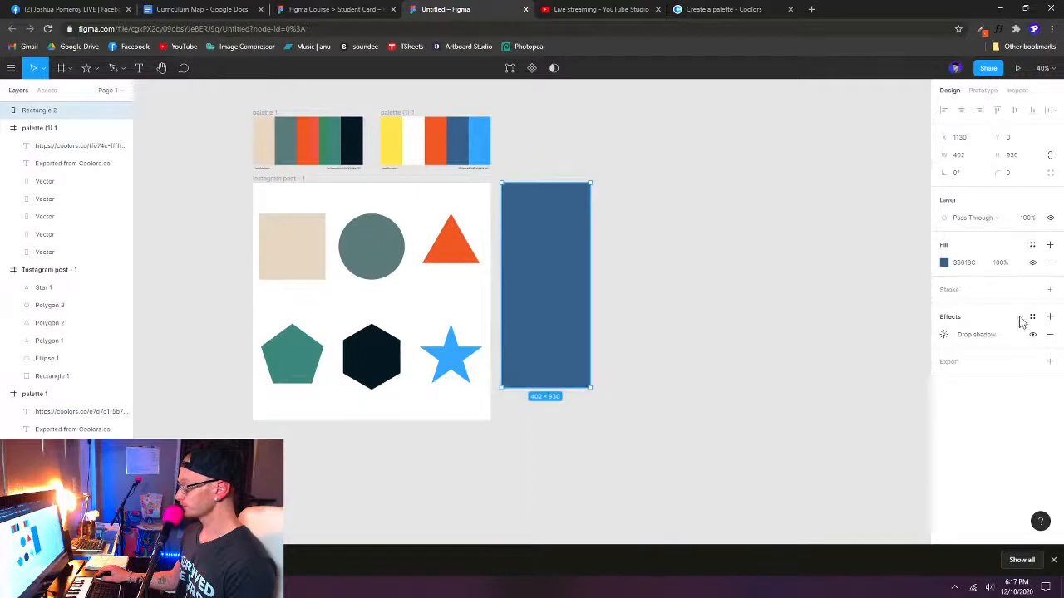
{"action": "left_click", "coordinate": [944, 335]}
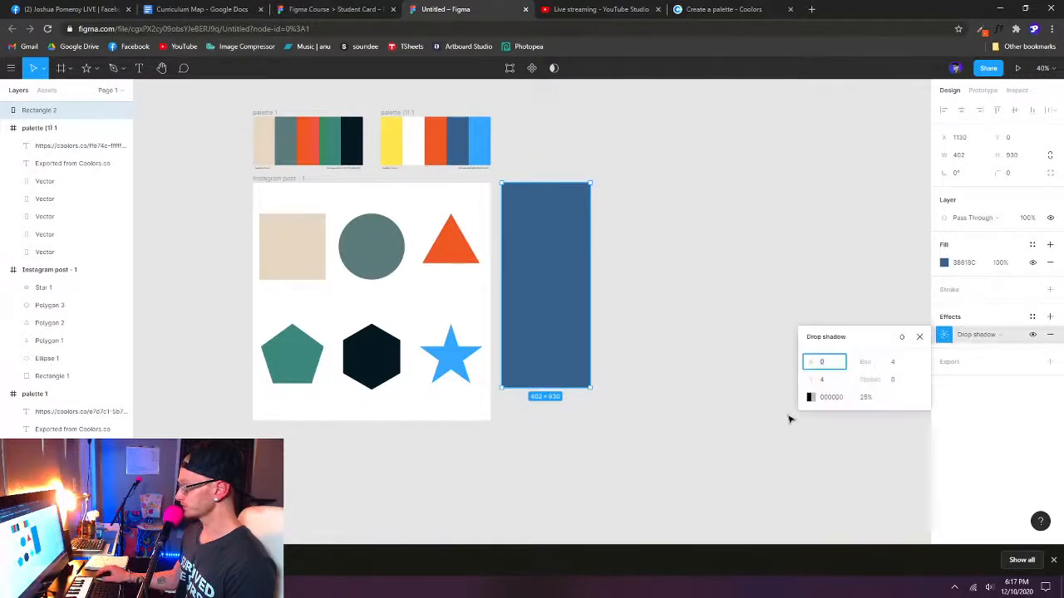
{"action": "left_click", "coordinate": [891, 362]}
{"action": "left_click", "coordinate": [827, 382]}
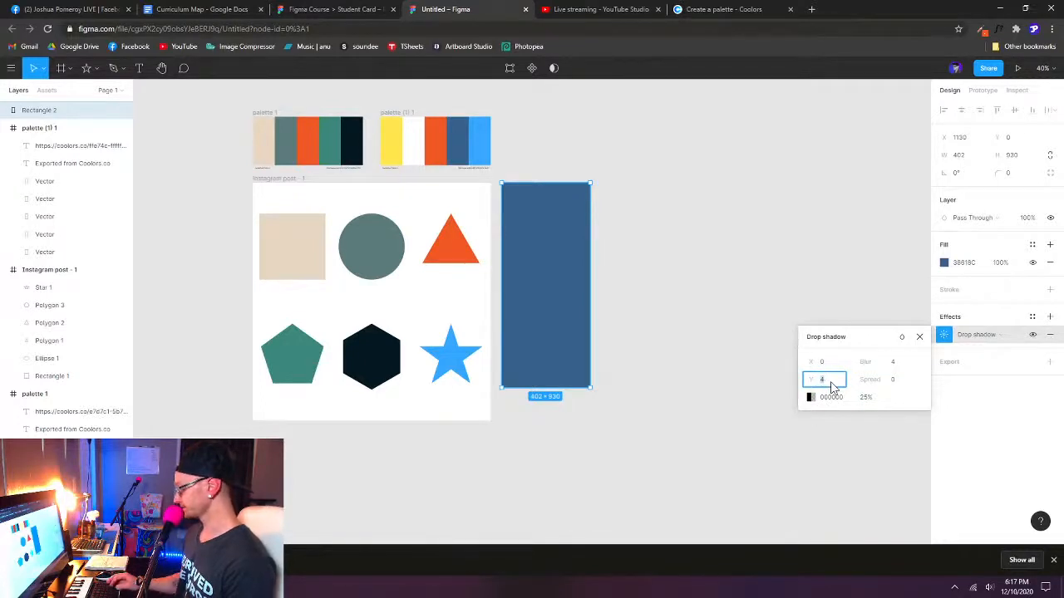
{"action": "type", "text": "20"}
{"action": "key", "text": "Return"}
{"action": "scroll", "coordinate": [544, 453], "scroll_direction": "up", "scroll_amount": 6}
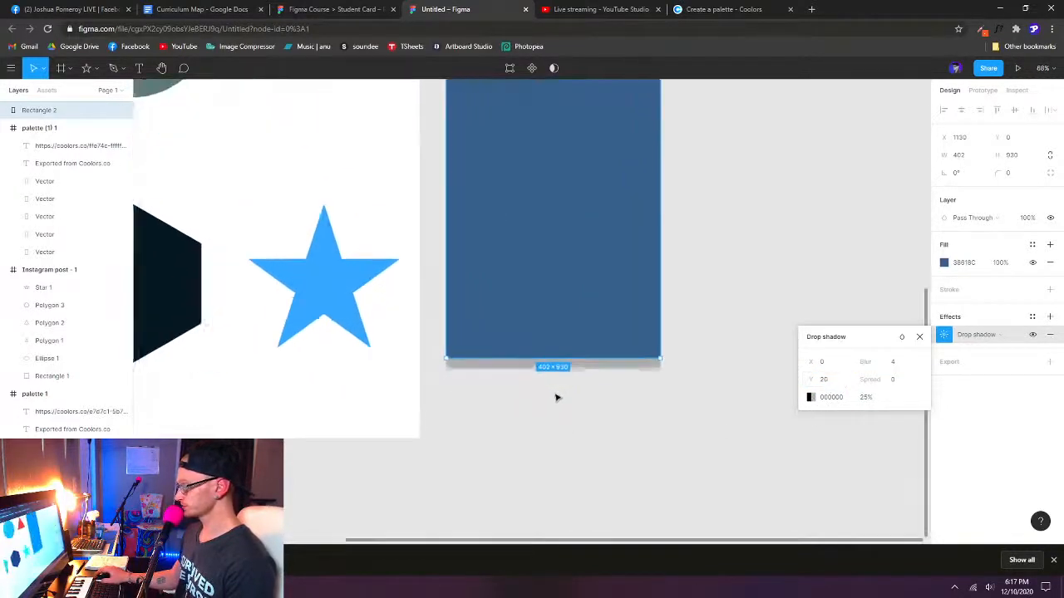
- Set the drop shadow's blur to 20, and deselect the rectangle
{"action": "left_click", "coordinate": [894, 363]}
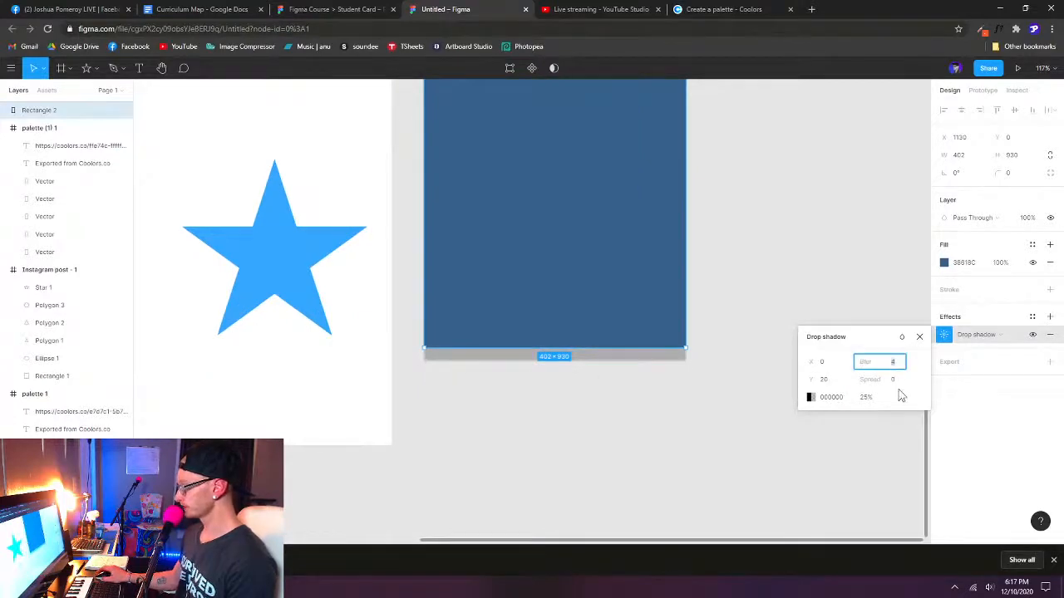
{"action": "type", "text": "20"}
{"action": "key", "text": "Return"}
{"action": "scroll", "coordinate": [498, 406], "scroll_direction": "down", "scroll_amount": 4}
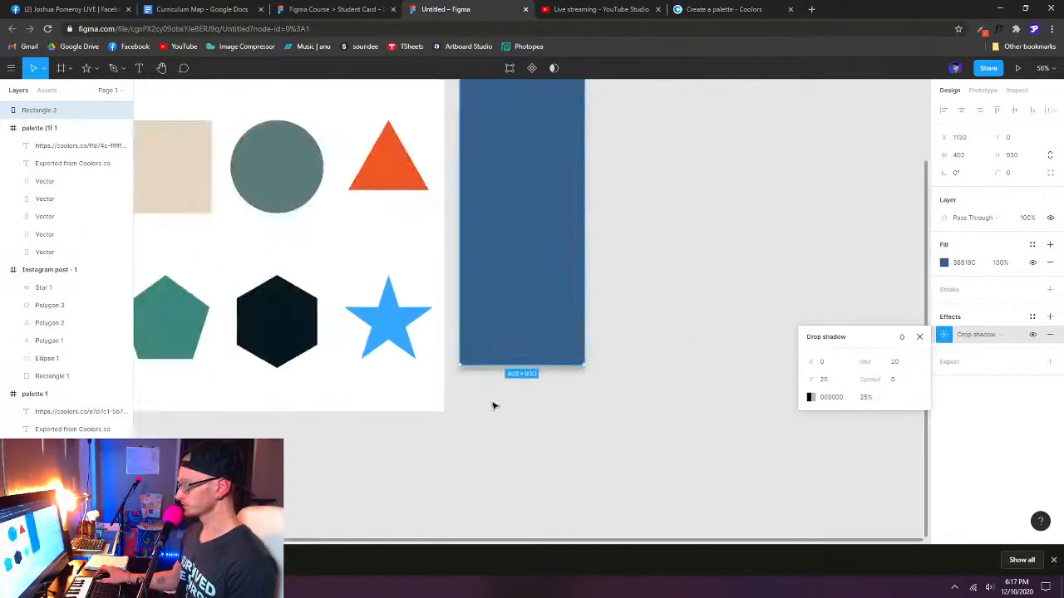
{"action": "scroll", "coordinate": [590, 432], "scroll_direction": "up", "scroll_amount": 2}
{"action": "left_click", "coordinate": [625, 453]}
{"action": "scroll", "coordinate": [623, 457], "scroll_direction": "down", "scroll_amount": 3}
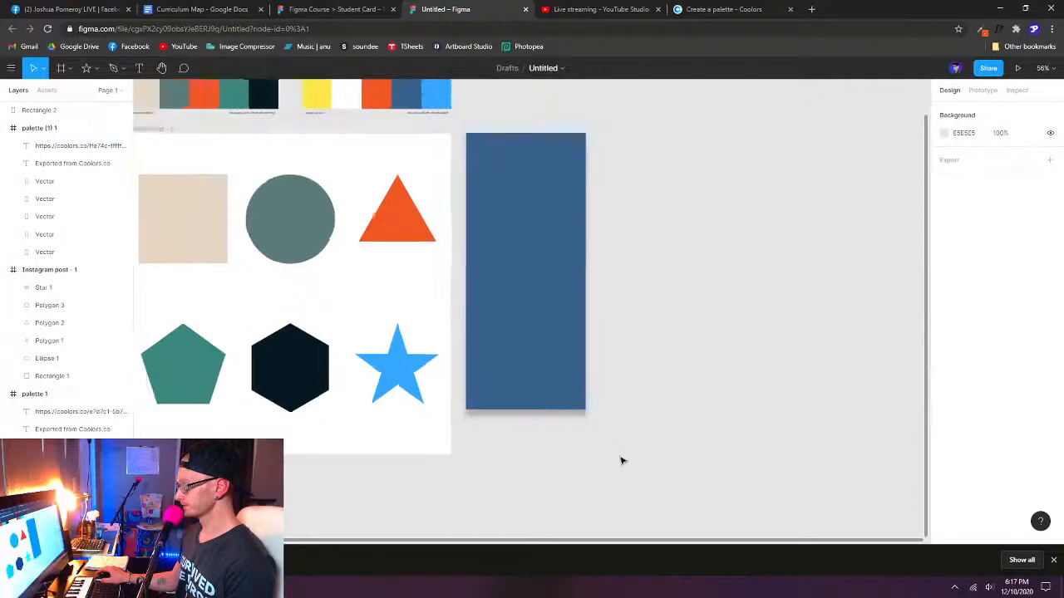
- Copy the blue rectangle's fill and drop shadow properties onto the beige square, and deselect it
{"action": "left_click", "coordinate": [558, 357]}
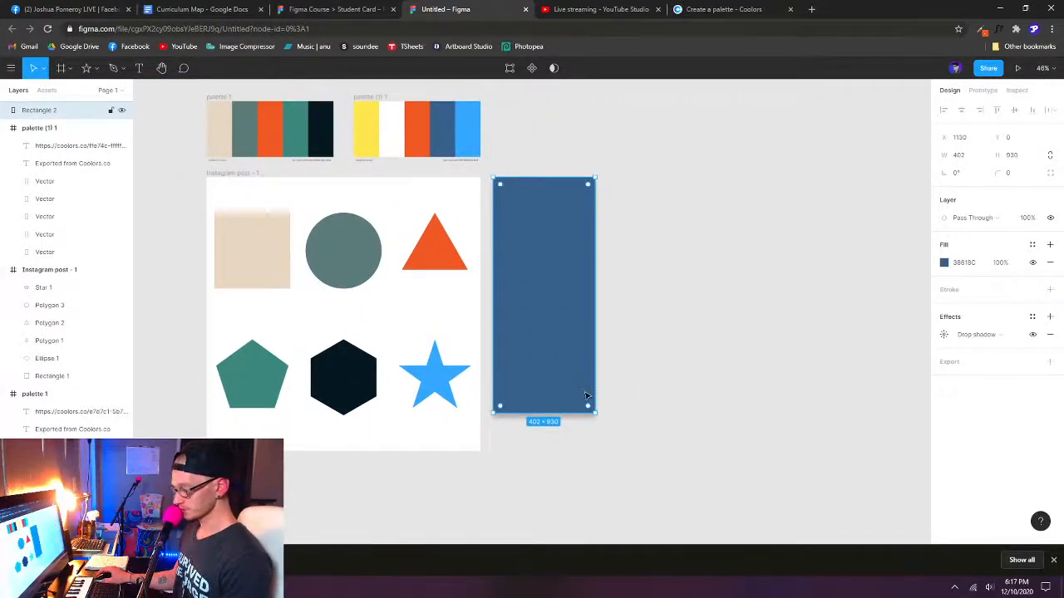
{"action": "left_click", "coordinate": [265, 266]}
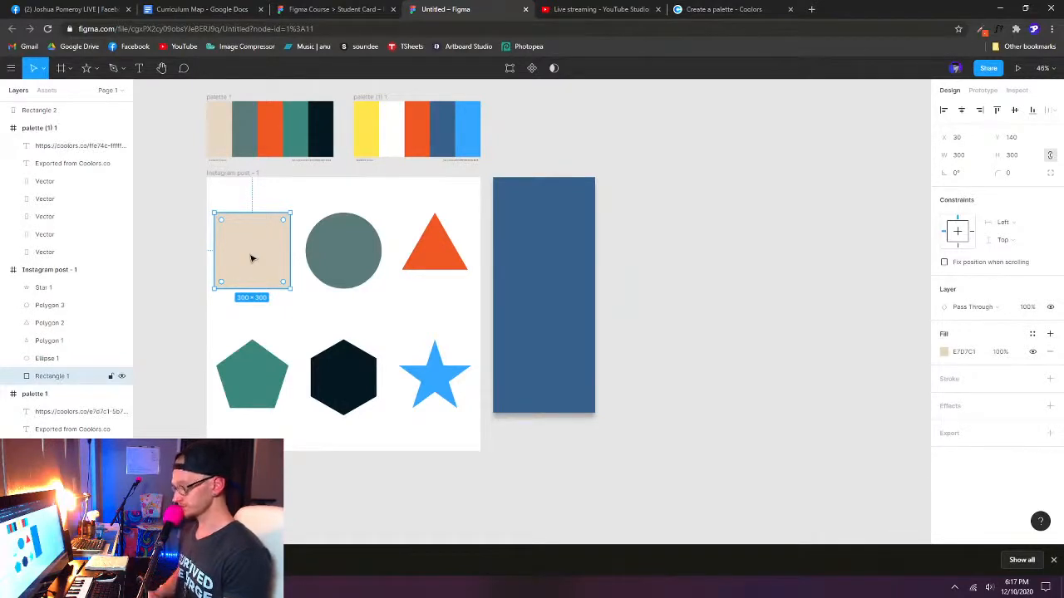
{"action": "key", "text": "ctrl+alt+v"}
{"action": "left_click", "coordinate": [769, 288]}
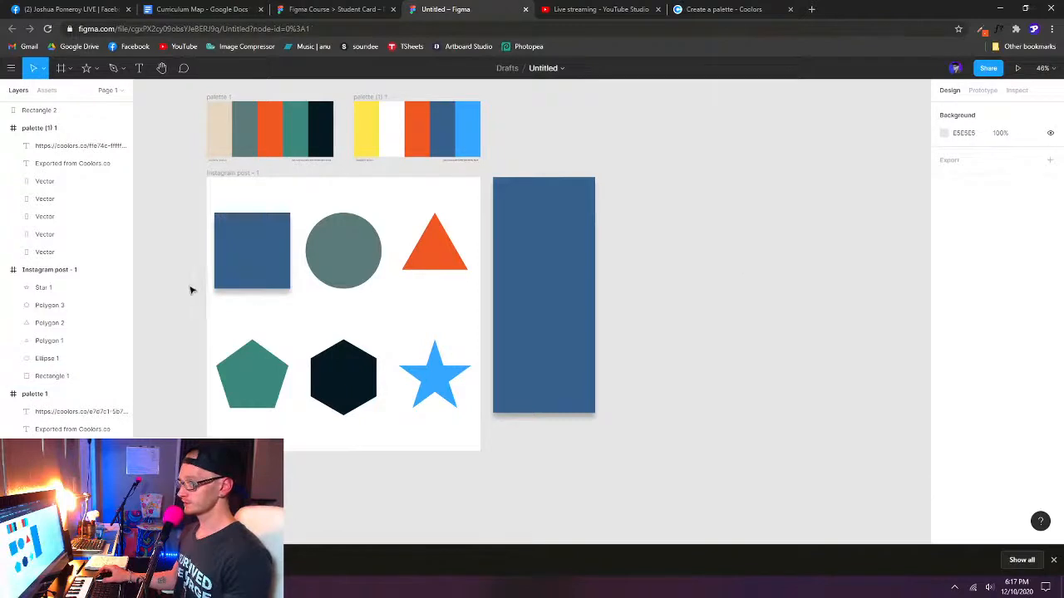
{"action": "scroll", "coordinate": [190, 288], "scroll_direction": "up", "scroll_amount": 3}
{"action": "left_click", "coordinate": [296, 212]}
{"action": "left_click", "coordinate": [238, 349]}
{"action": "scroll", "coordinate": [173, 333], "scroll_direction": "down", "scroll_amount": 4}
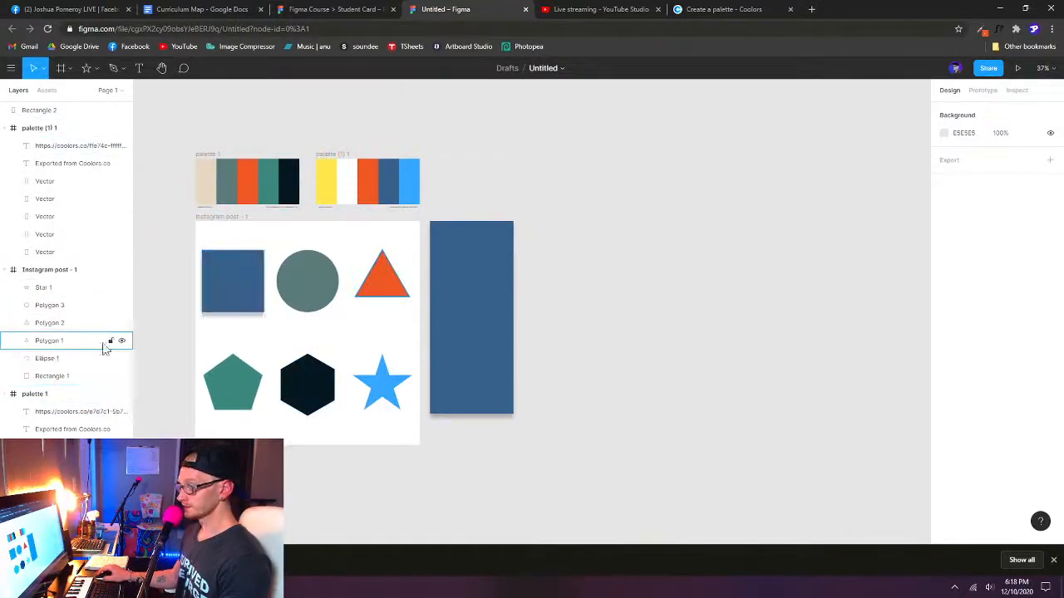
- Rename the second palette frame as palette 2
{"action": "left_click", "coordinate": [209, 166]}
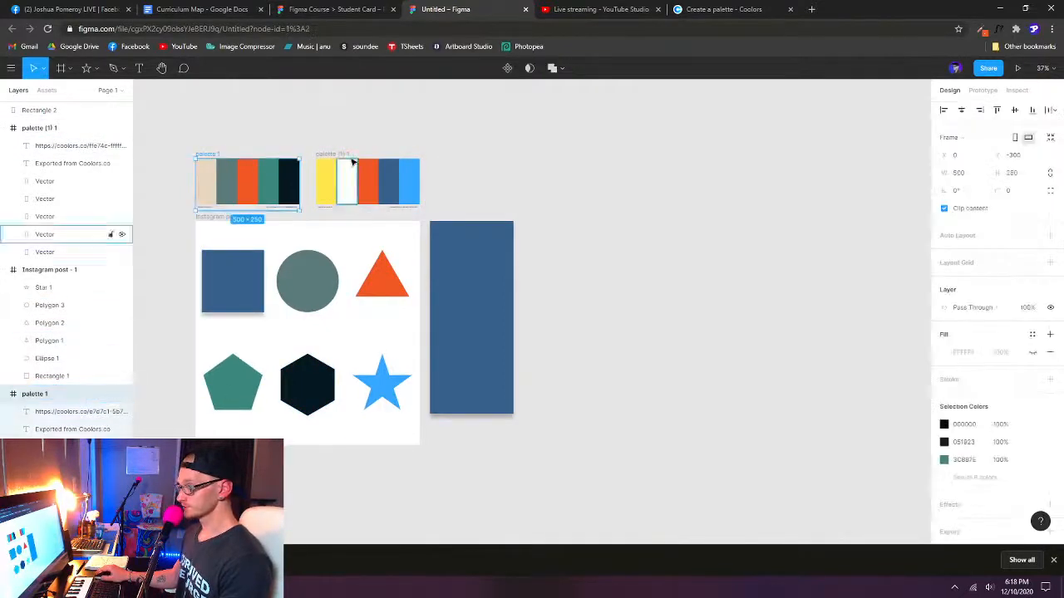
{"action": "left_click", "coordinate": [323, 158]}
{"action": "key", "text": "ctrl+r"}
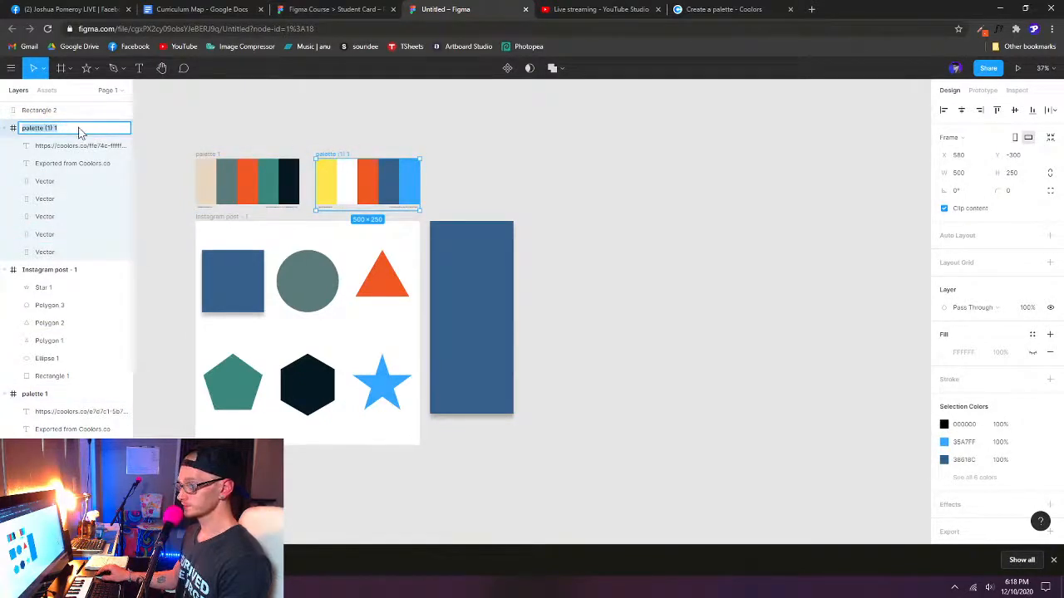
{"action": "type", "text": "palette 2"}
{"action": "key", "text": "Return"}
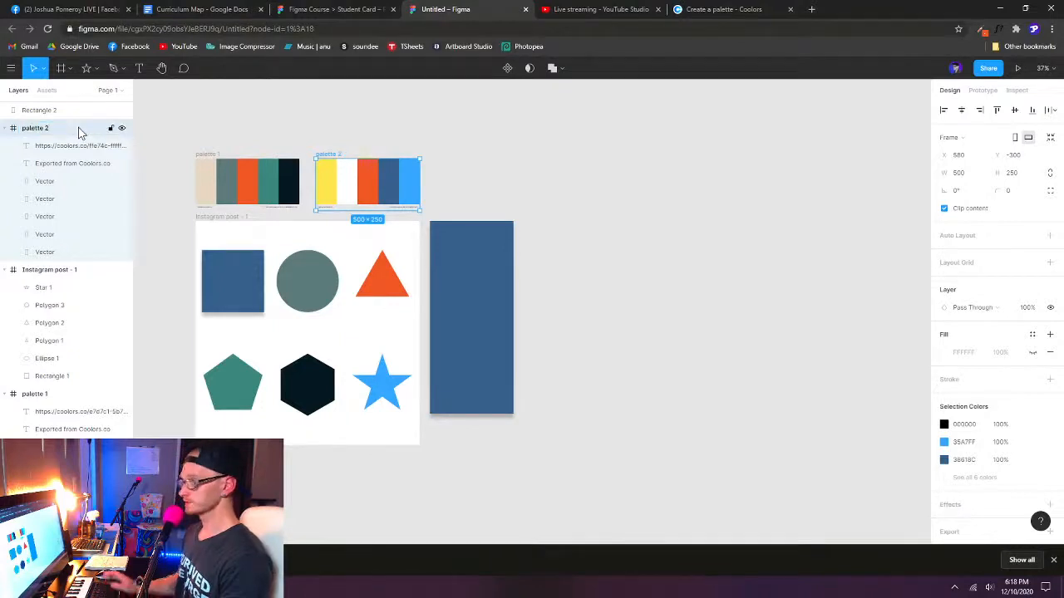
- Bring both palette frames to the front of the layer order, and collapse all layers
{"action": "left_click", "coordinate": [213, 158], "text": "shift"}
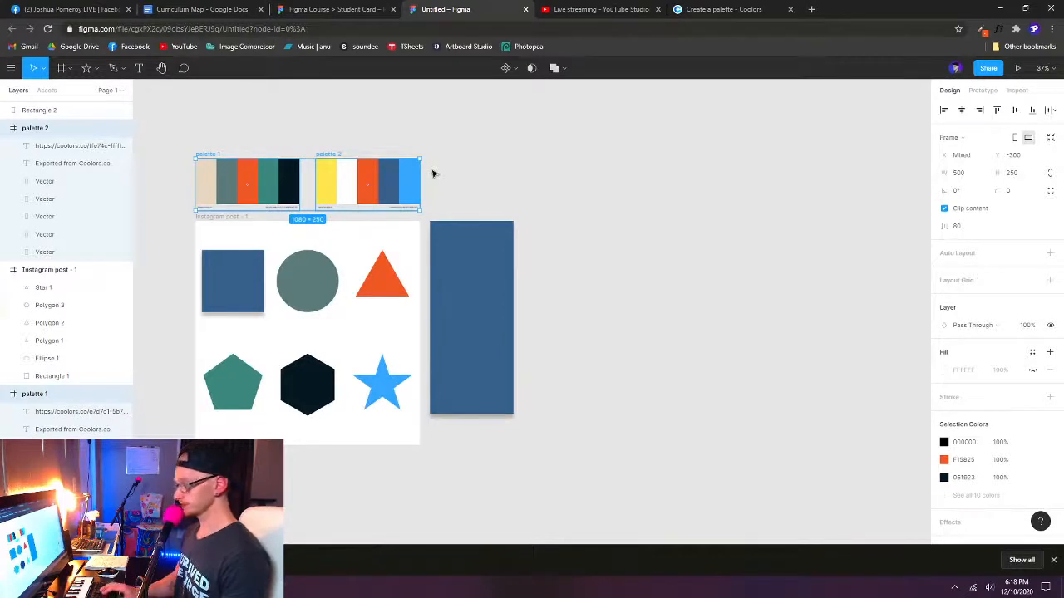
{"action": "key", "text": "ctrl+shift+]"}
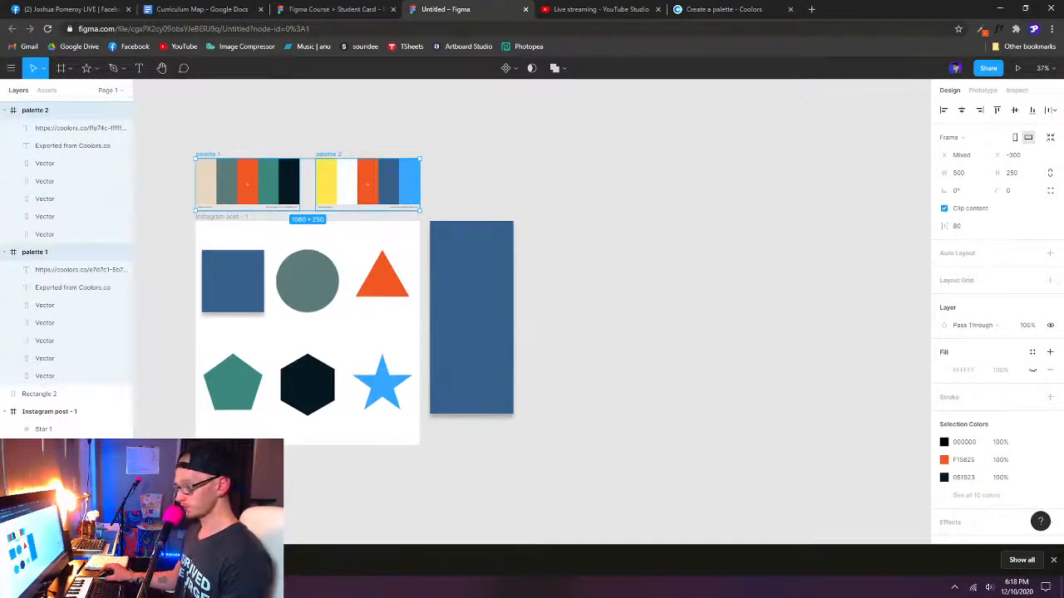
{"action": "key", "text": "alt+l"}
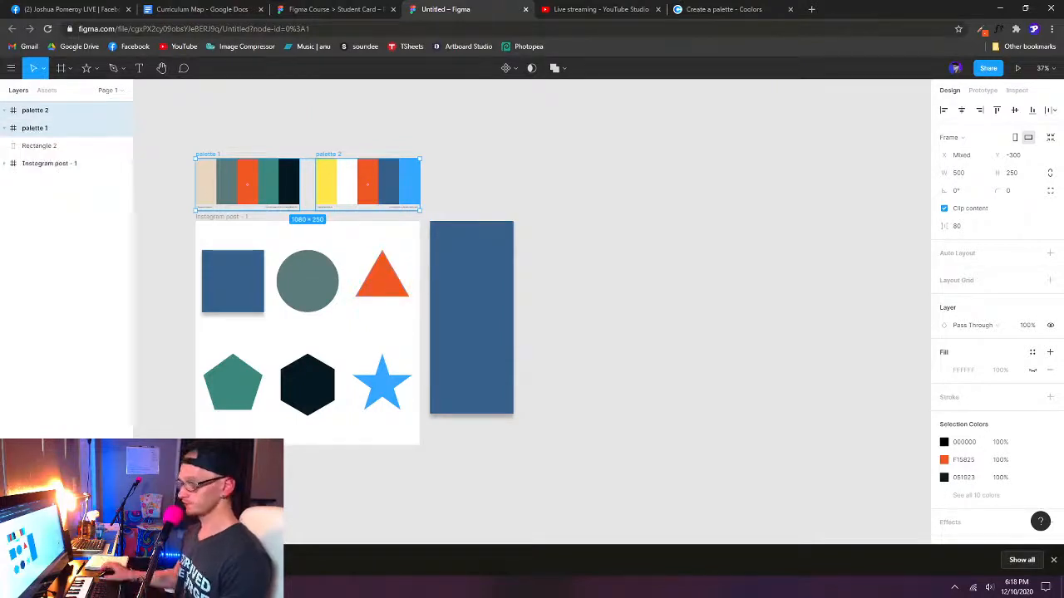
- Send Rectangle 2 backward below the Instagram post frame in the layer order, and deselect it
{"action": "left_click", "coordinate": [50, 147]}
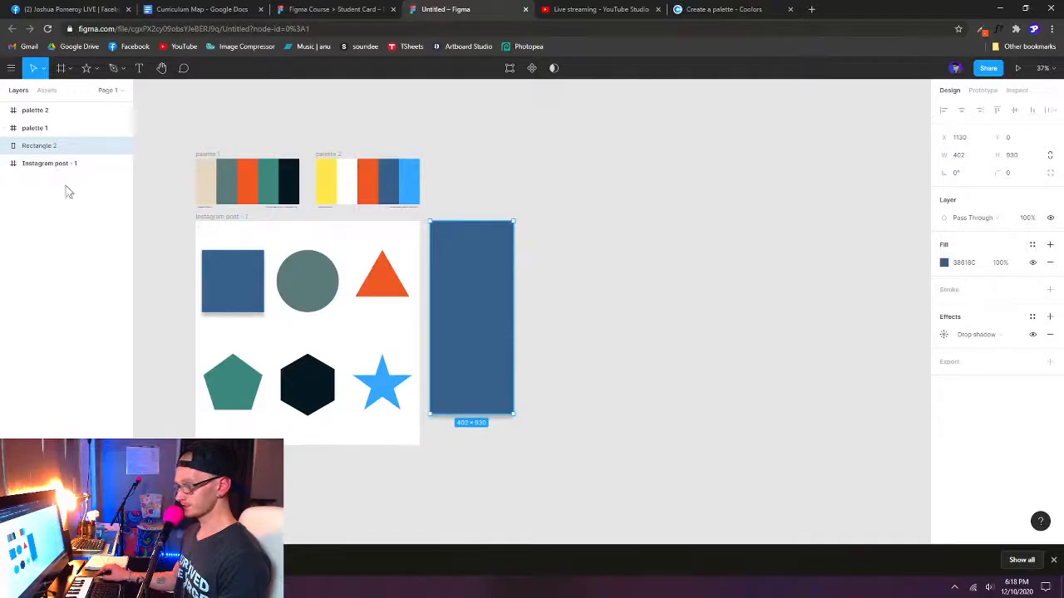
{"action": "key", "text": "ctrl+bracketleft"}
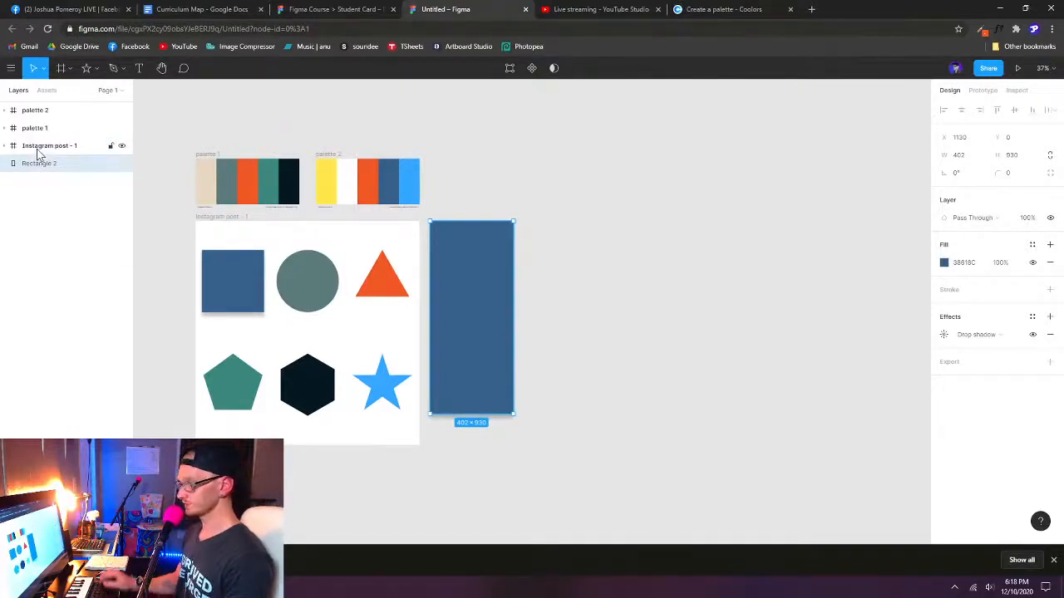
{"action": "left_click", "coordinate": [563, 206]}
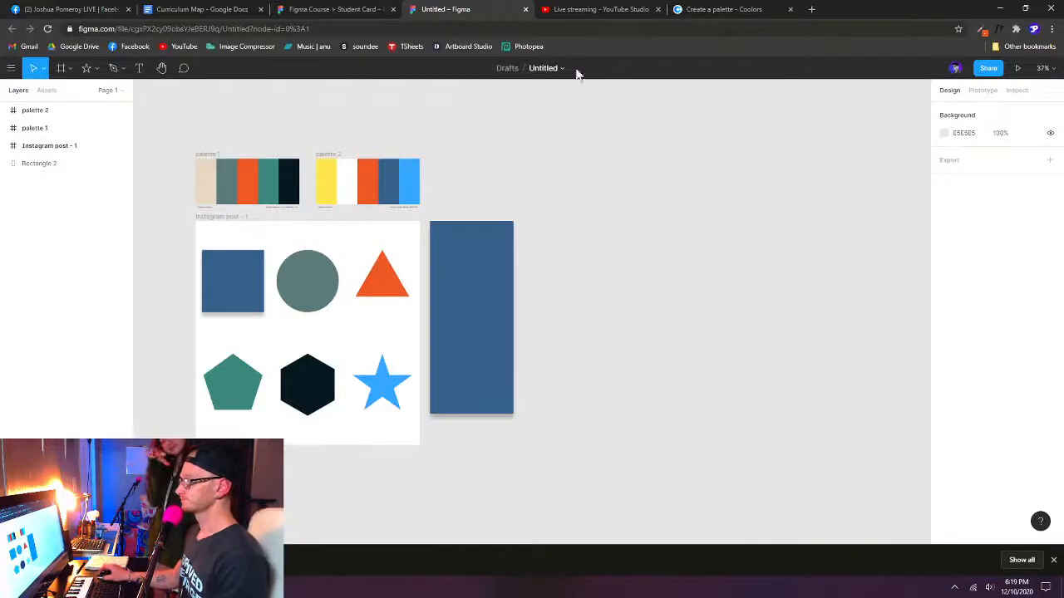
- Switch to YouTube Studio and request the end of the live stream
{"action": "left_click", "coordinate": [609, 17]}
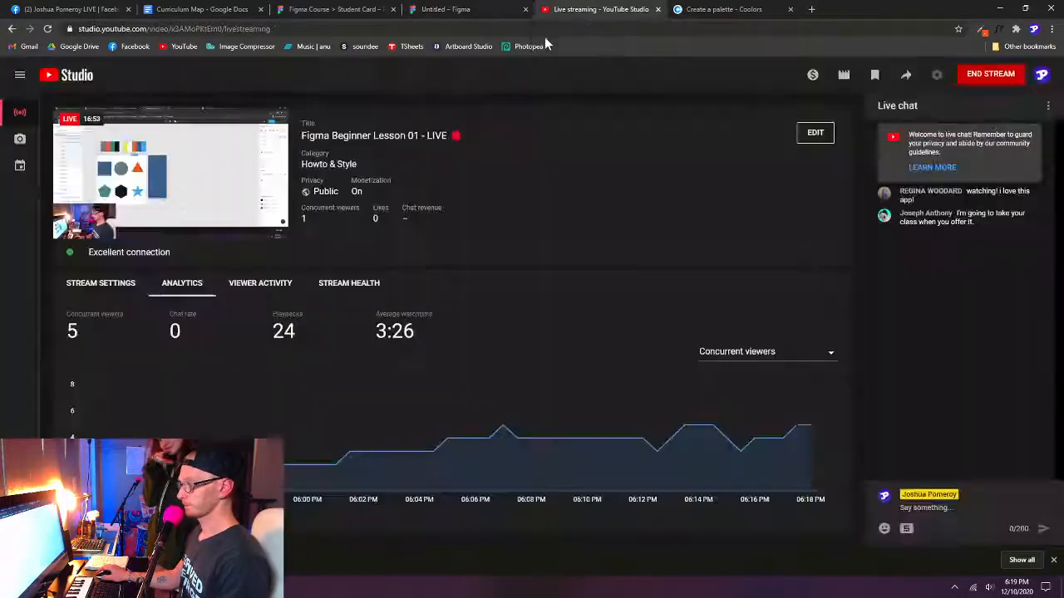
{"action": "left_click", "coordinate": [993, 75]}
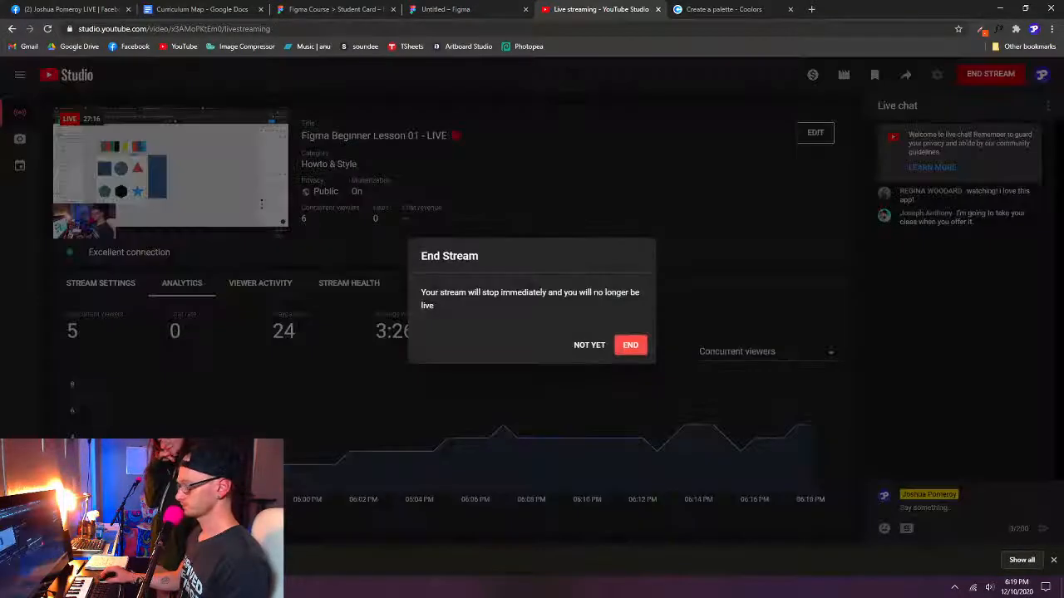